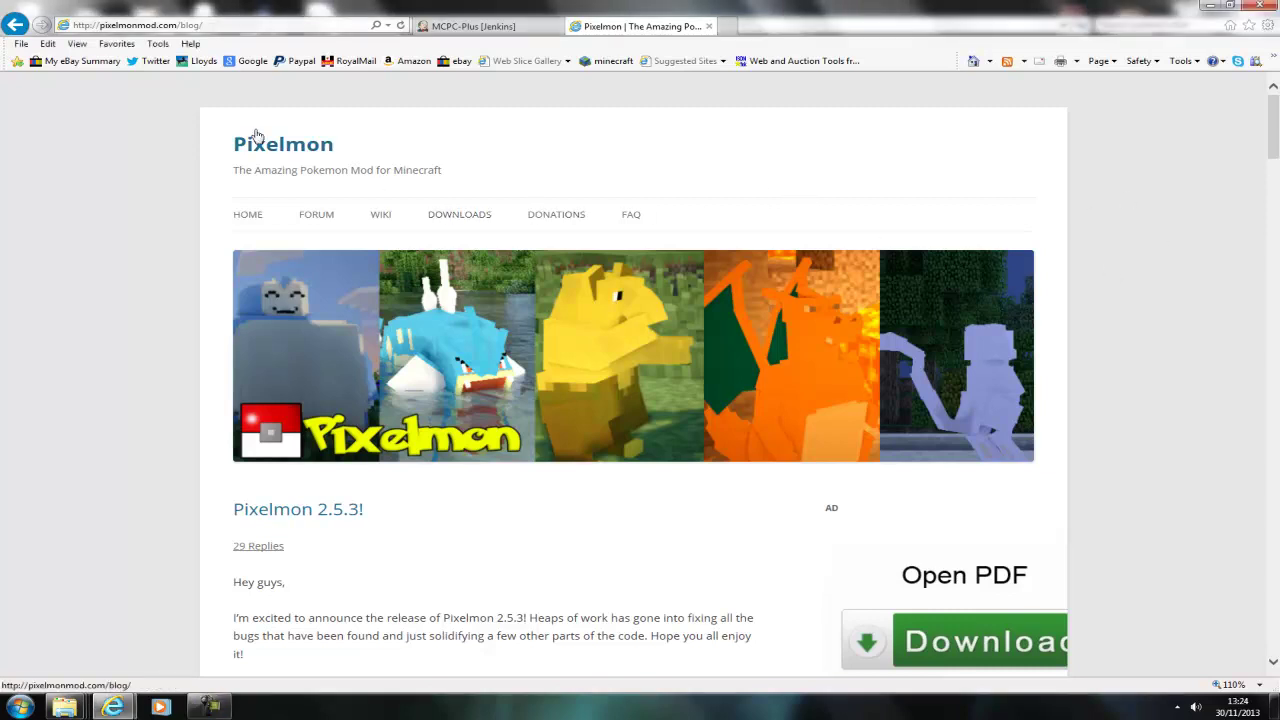
Review the Pixelmon 2.5.3 and required Forge links on the Pixelmon downloads page, plus the MCPC-Plus build page
{"action": "left_click", "coordinate": [450, 222]}
{"action": "scroll", "coordinate": [480, 330], "scroll_direction": "down", "scroll_amount": 3}
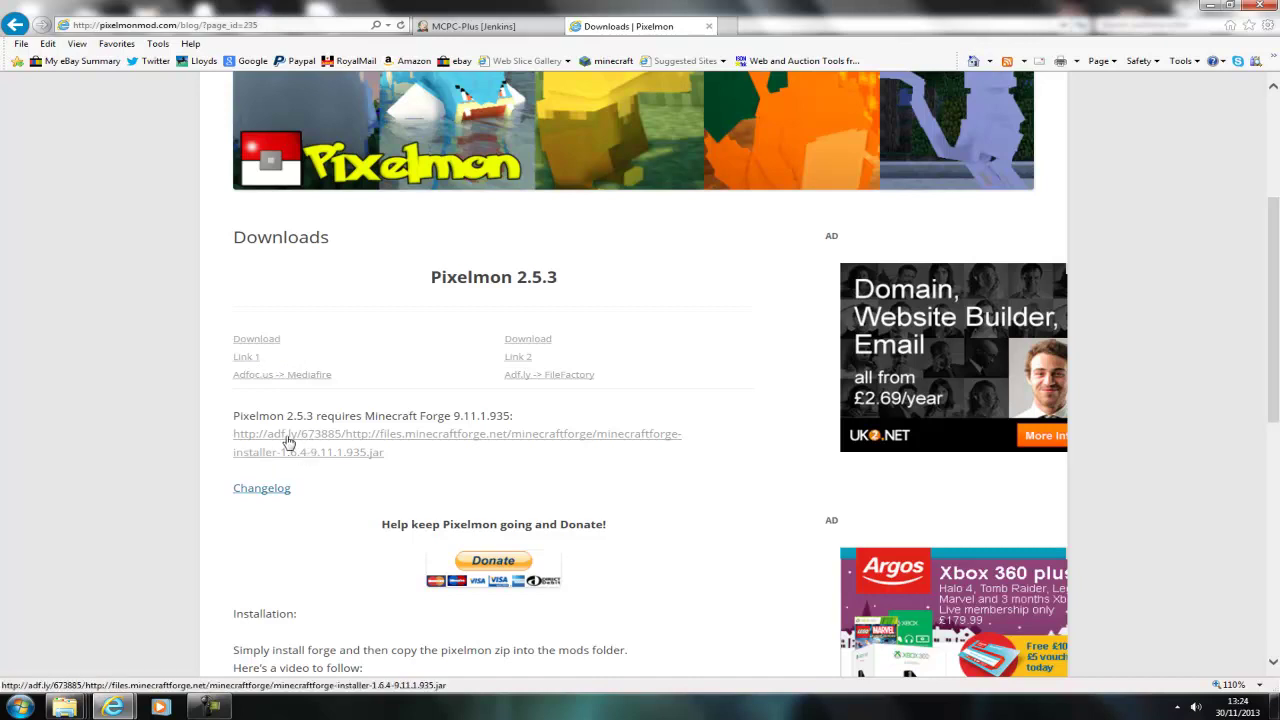
{"action": "left_click", "coordinate": [470, 26]}
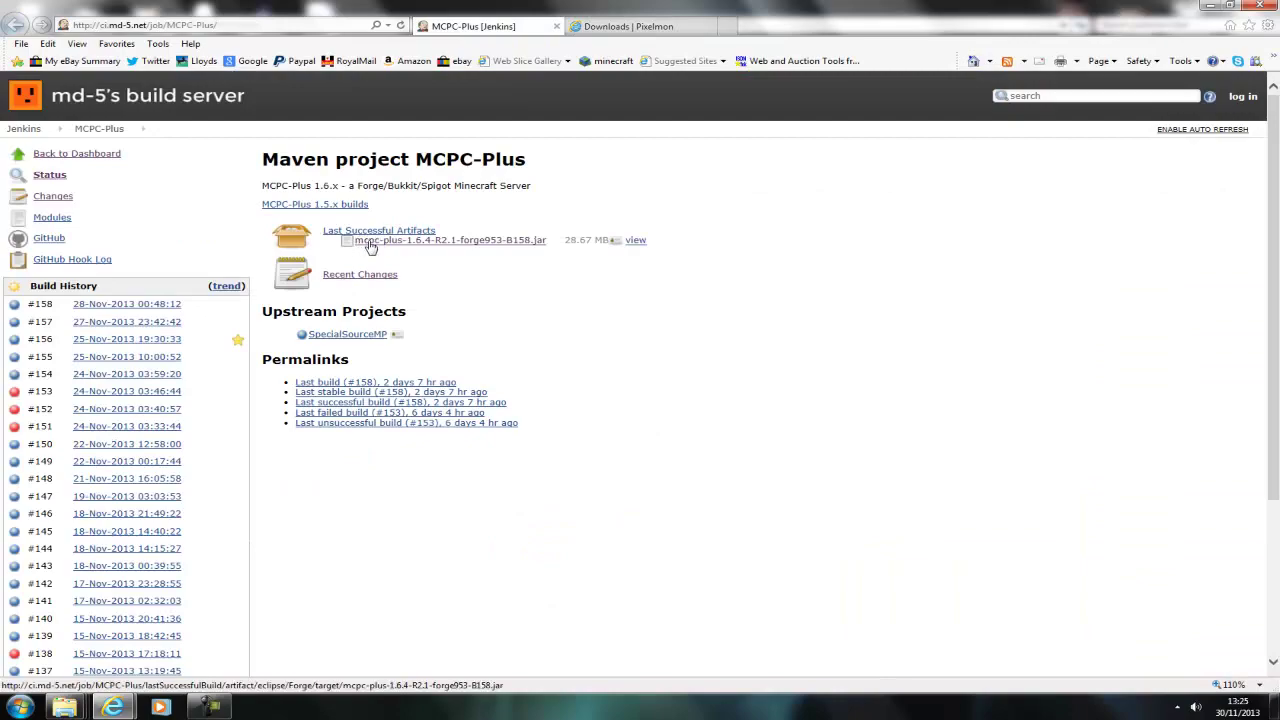
Open the pixelmonvideo documents folder and go through the downloaded MCPC-Plus, Pixelmon 2.5.3 and starter2gb files
{"action": "left_click", "coordinate": [64, 707]}
{"action": "double_click", "coordinate": [265, 210]}
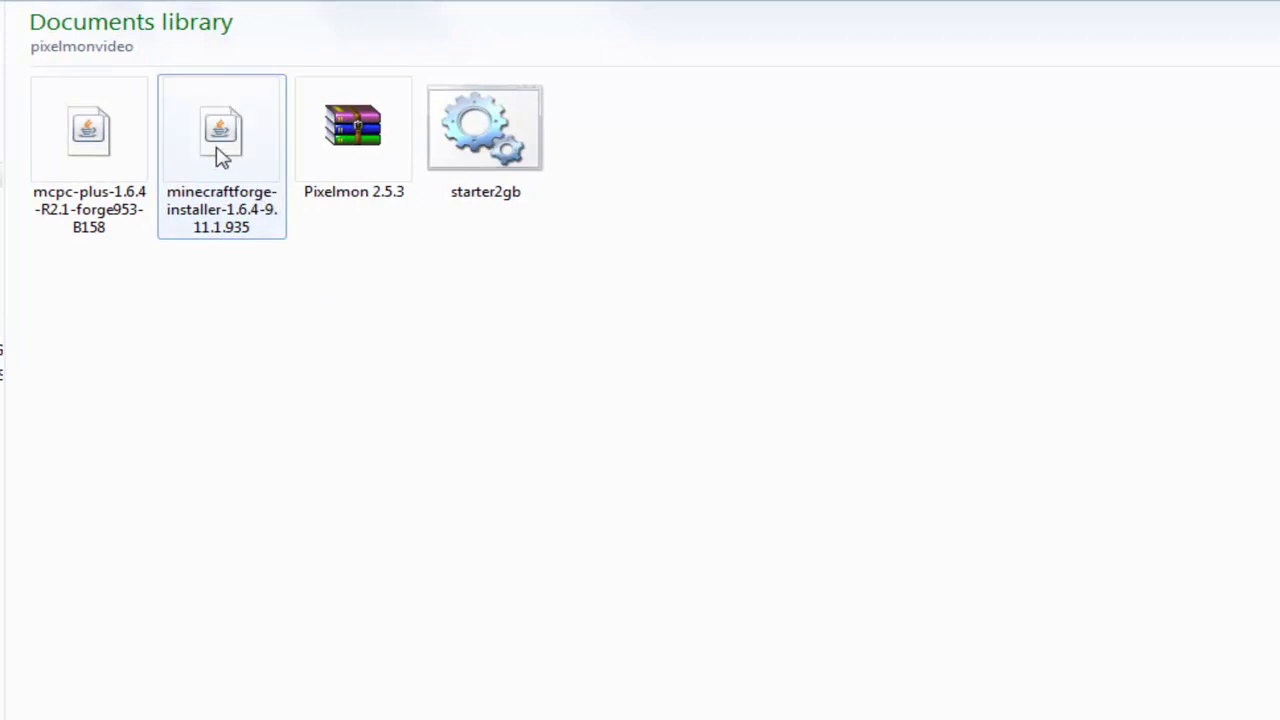
{"action": "left_click", "coordinate": [86, 171]}
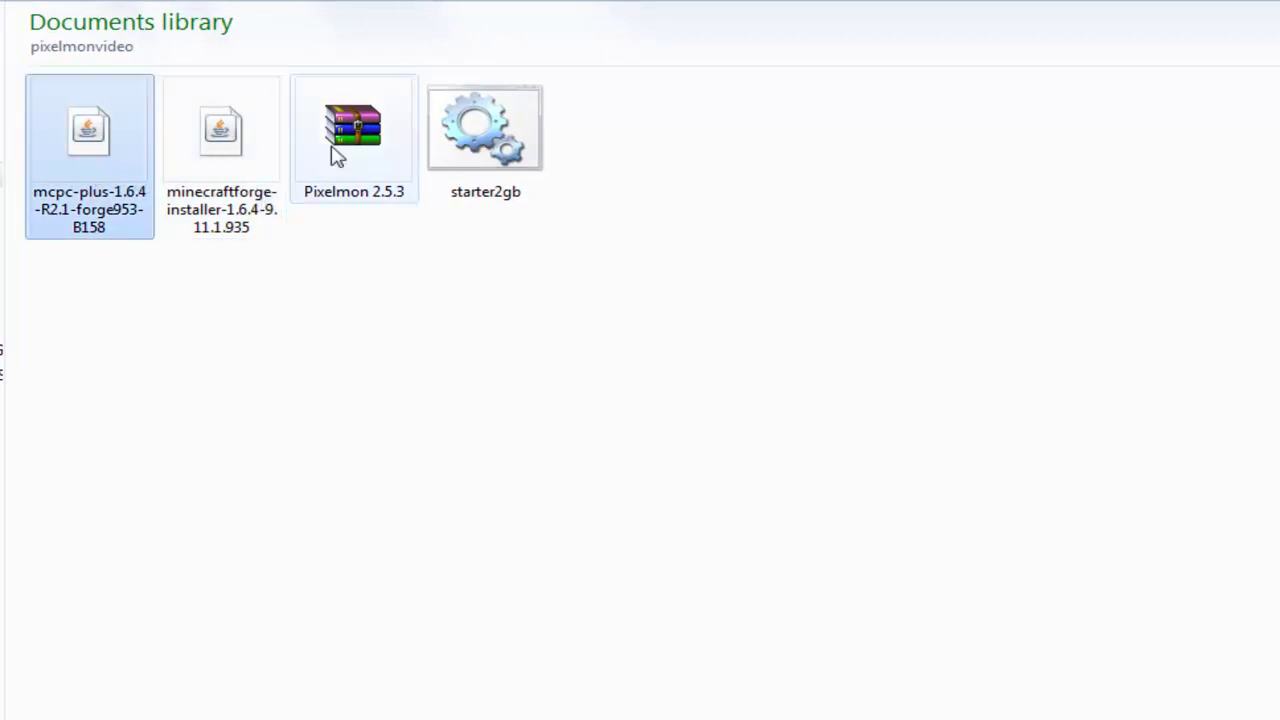
{"action": "left_click", "coordinate": [338, 155]}
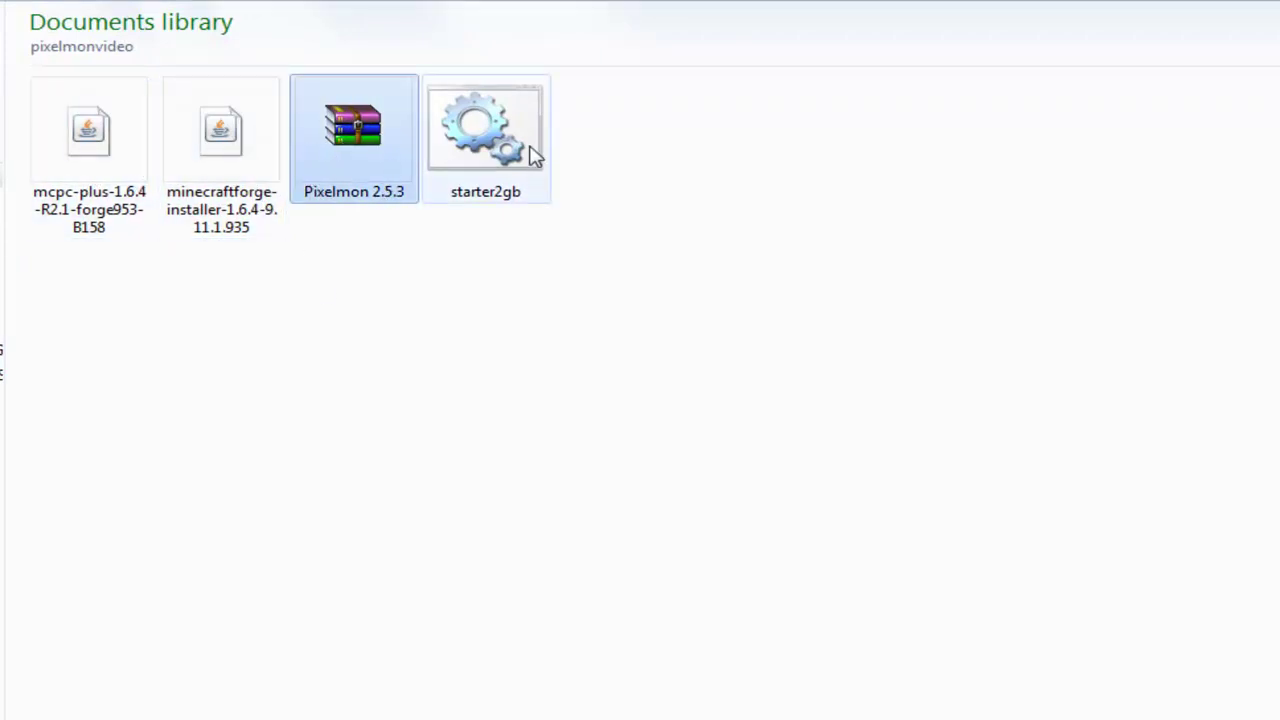
{"action": "left_click", "coordinate": [530, 158]}
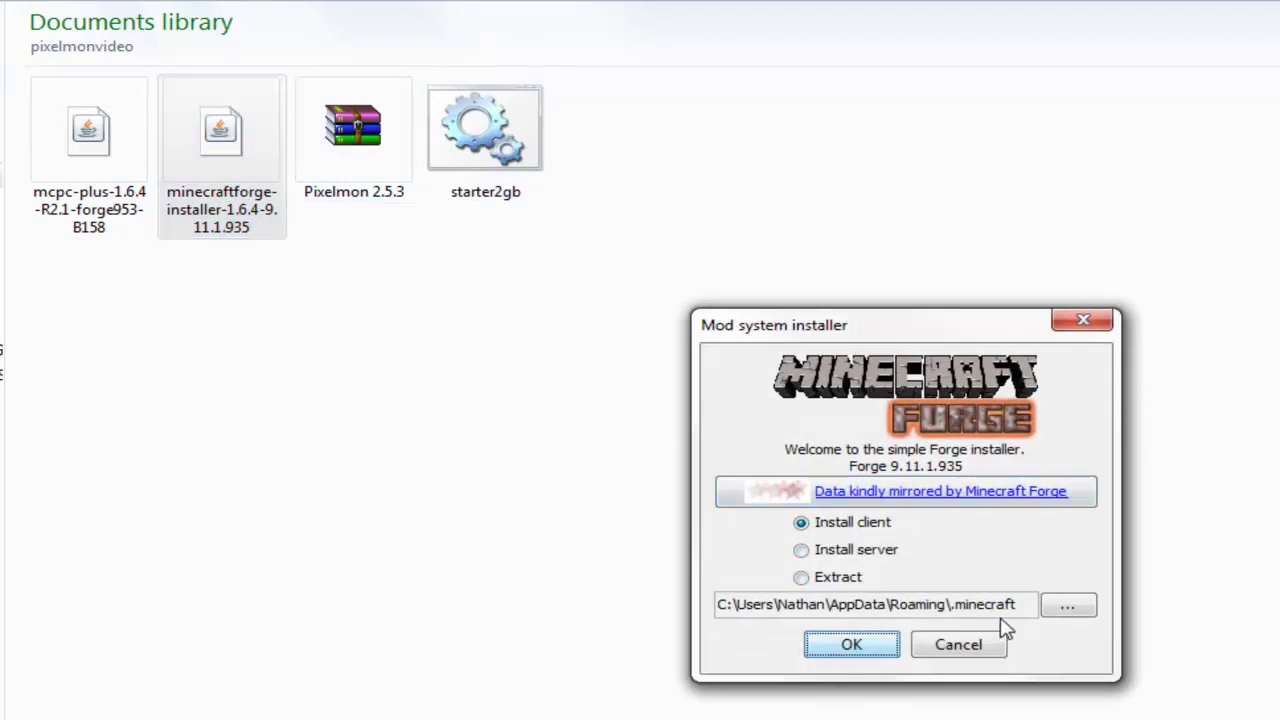
Install the Minecraft Forge 9.11.1.935 client into the .minecraft folder and close the installer
{"action": "left_click", "coordinate": [887, 647]}
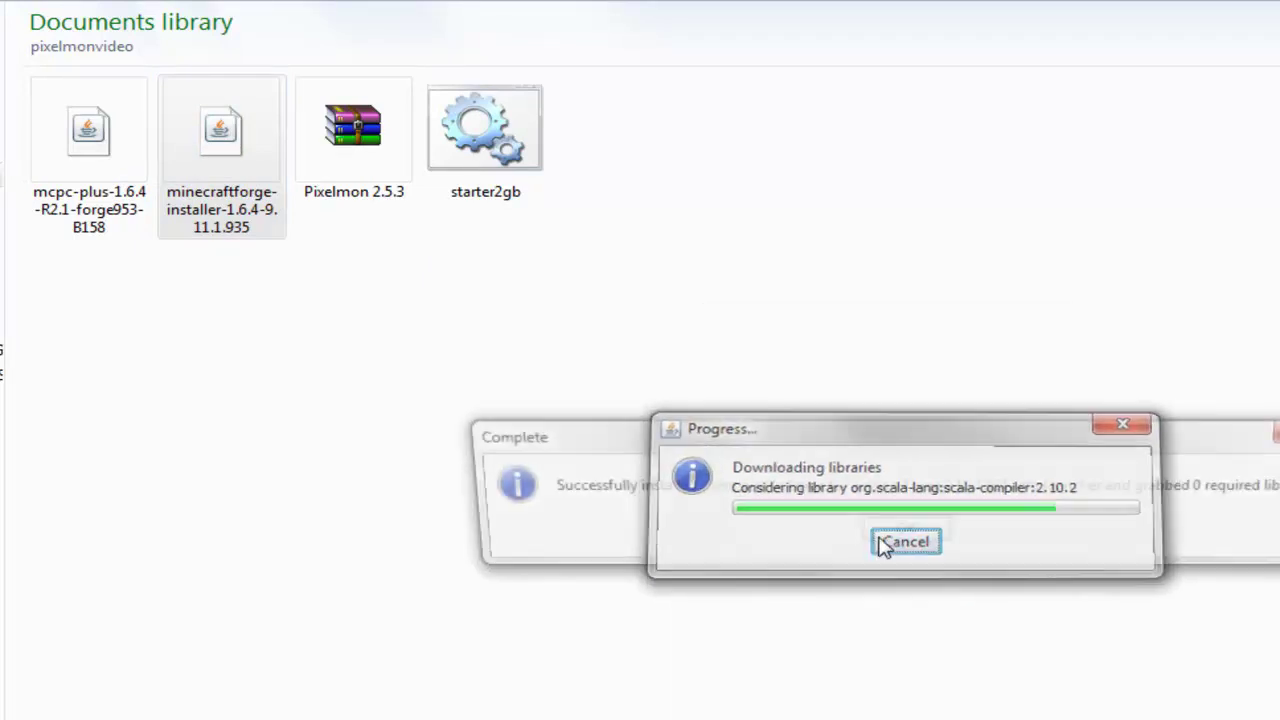
{"action": "left_click", "coordinate": [909, 534]}
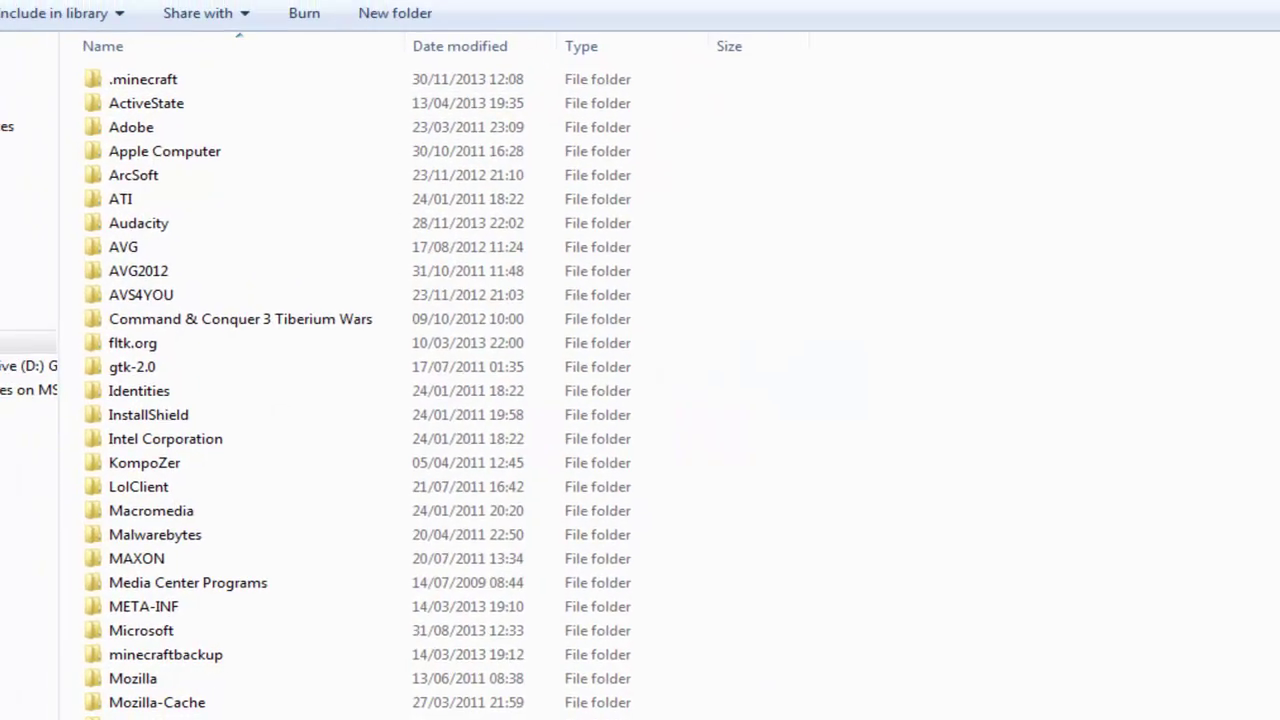
Go to %appdata% in the file explorer and open the mods folder inside .minecraft
{"action": "left_click", "coordinate": [635, 26]}
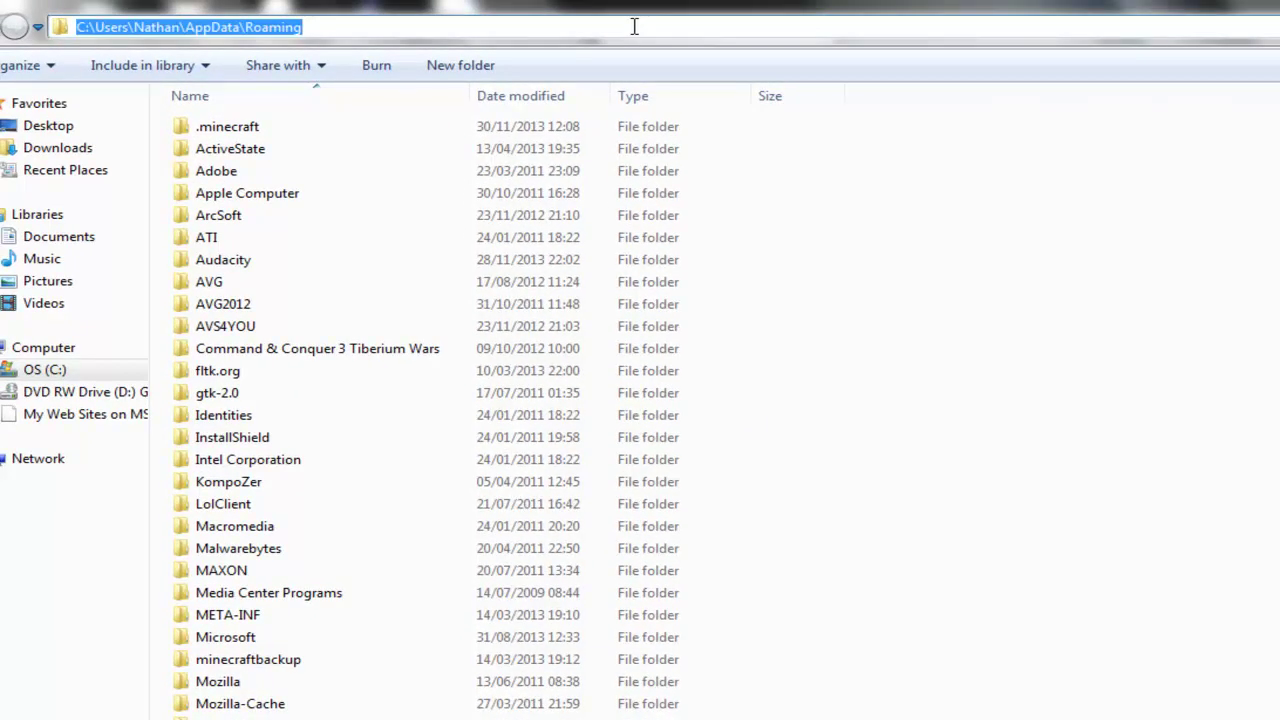
{"action": "type", "text": "%appdata%"}
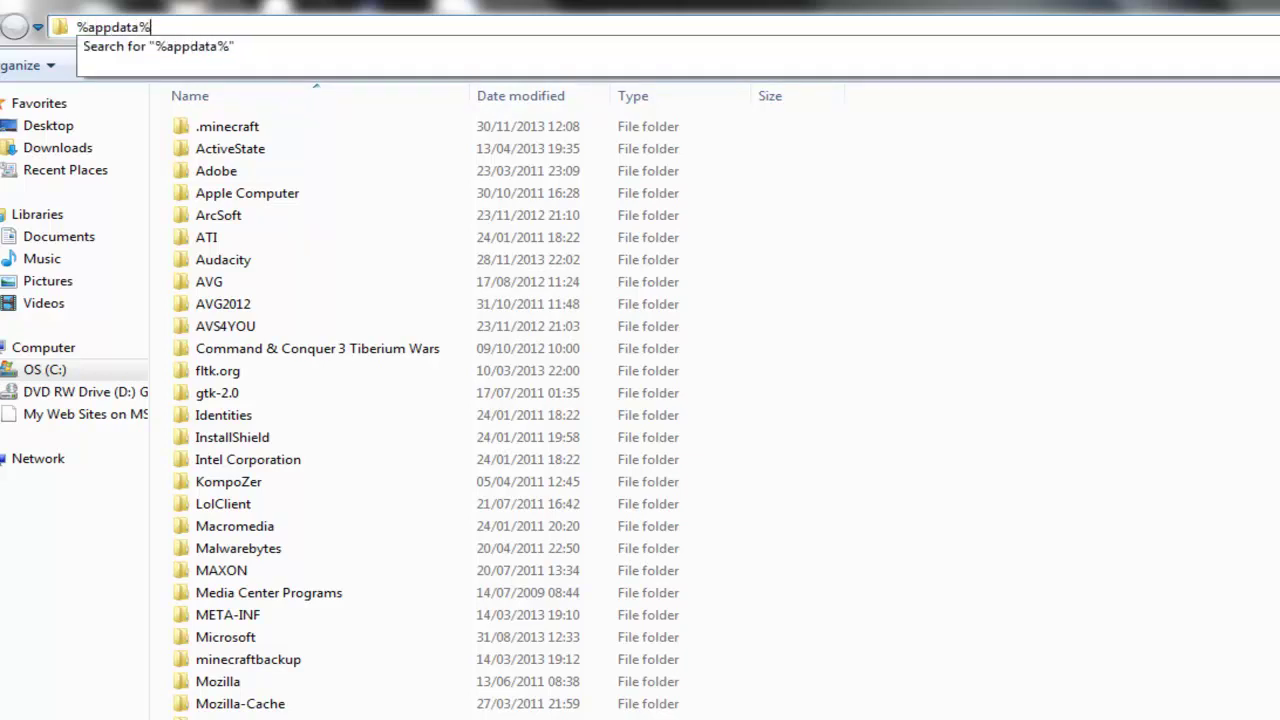
{"action": "key", "text": "Return"}
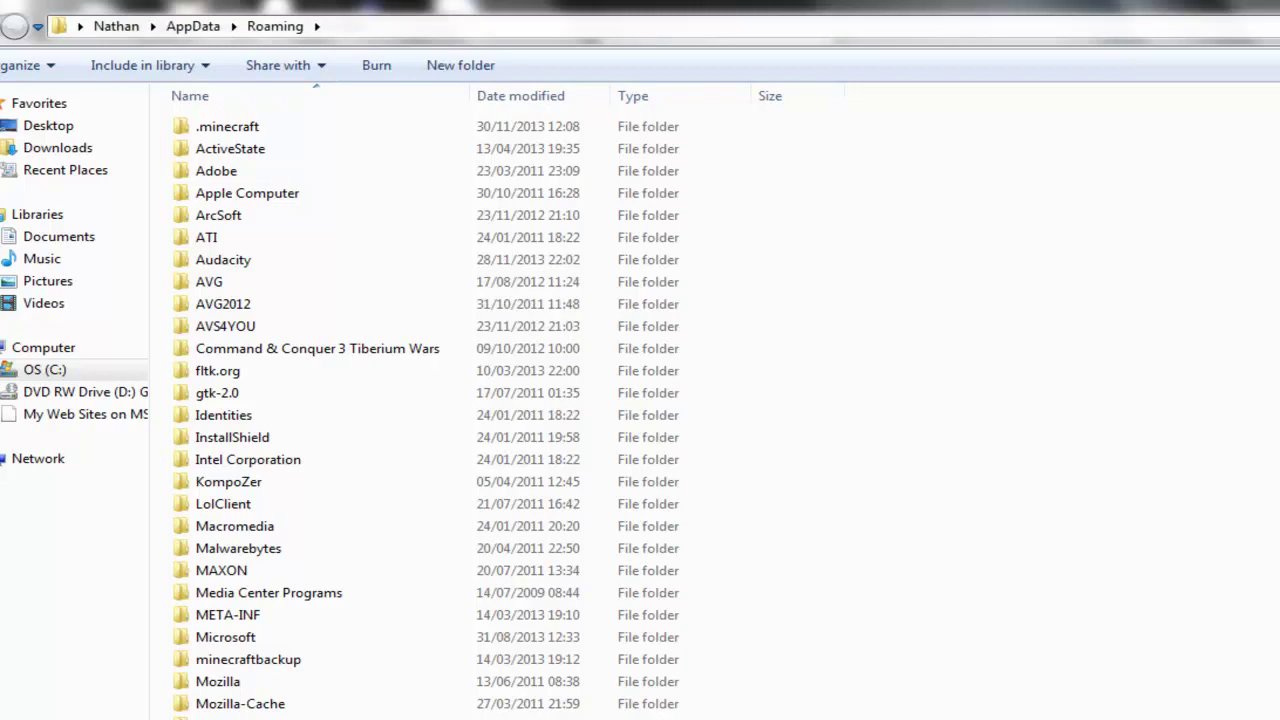
{"action": "double_click", "coordinate": [220, 128]}
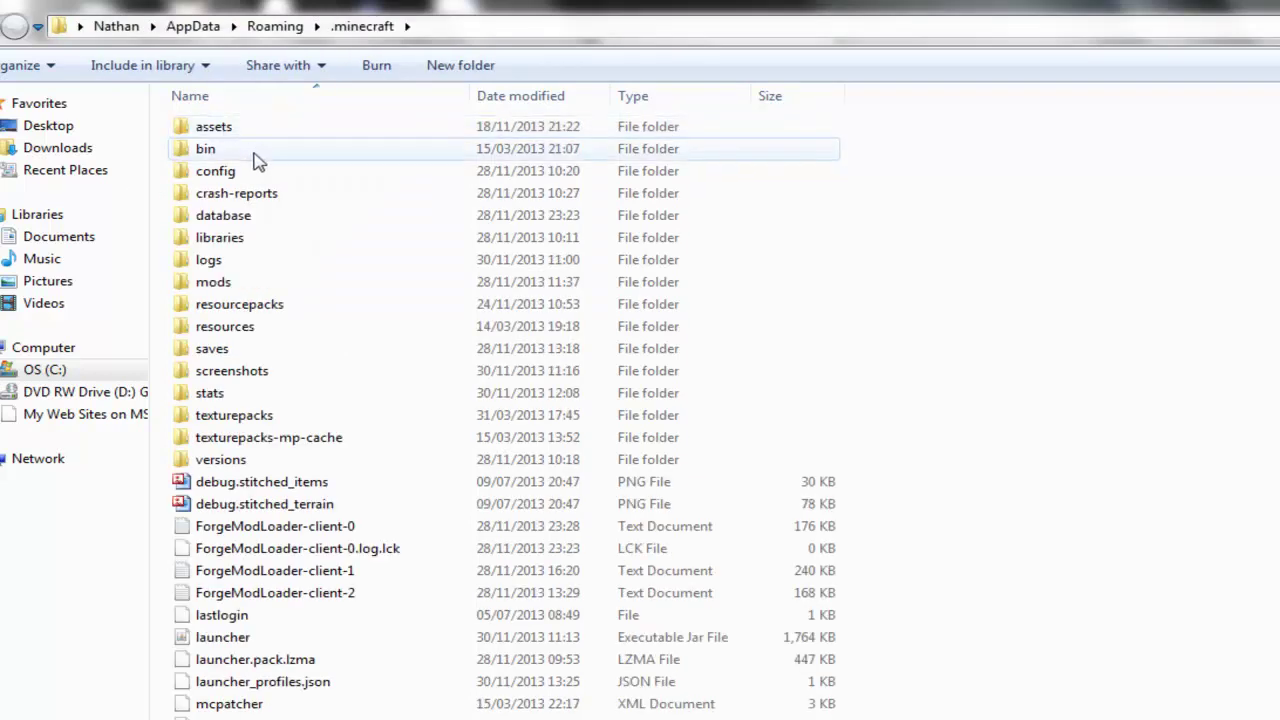
{"action": "double_click", "coordinate": [245, 283]}
Move the Pixelmon 2.5.3 archive from the pixelmonvideo folder into the .minecraft mods folder
{"action": "left_click", "coordinate": [256, 178]}
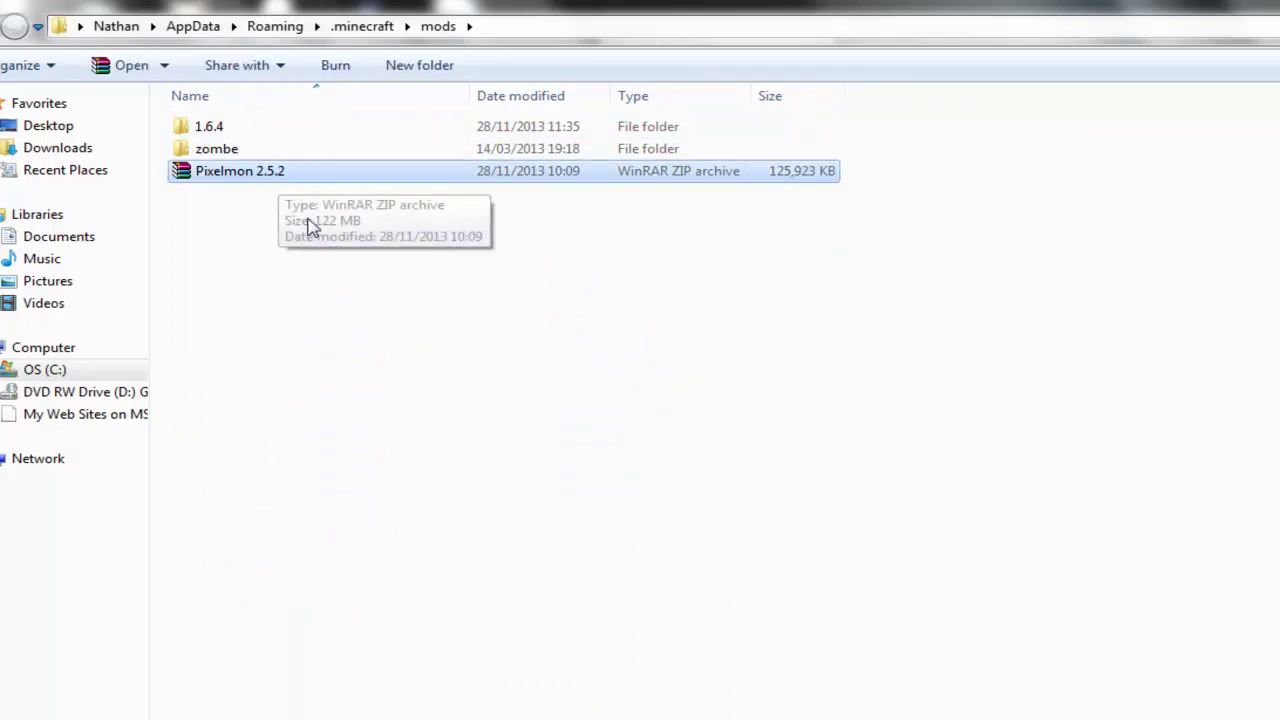
{"action": "left_click", "coordinate": [309, 226]}
{"action": "key", "text": "alt+Tab"}
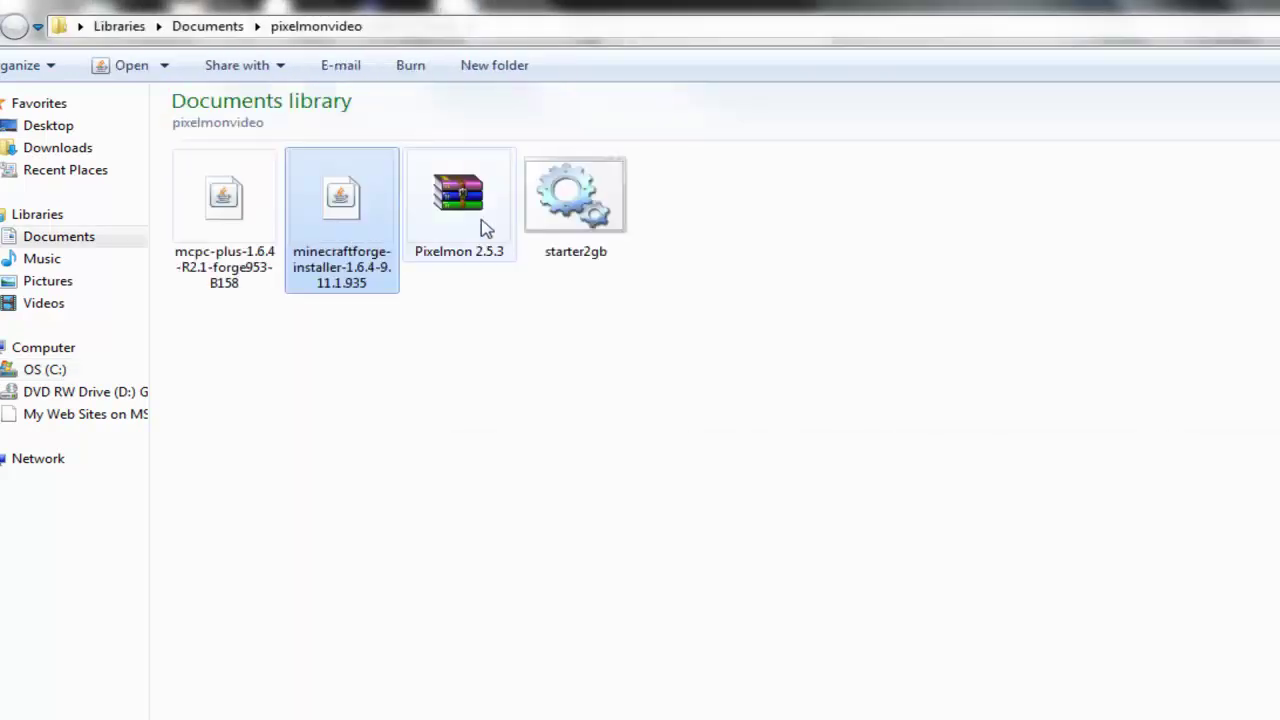
{"action": "left_click_drag", "start_coordinate": [480, 226], "coordinate": [397, 338]}
{"action": "left_click", "coordinate": [320, 251]}
Delete the old Pixelmon 2.5.2 archive from the mods folder
{"action": "left_click", "coordinate": [280, 178]}
{"action": "key", "text": "Delete"}
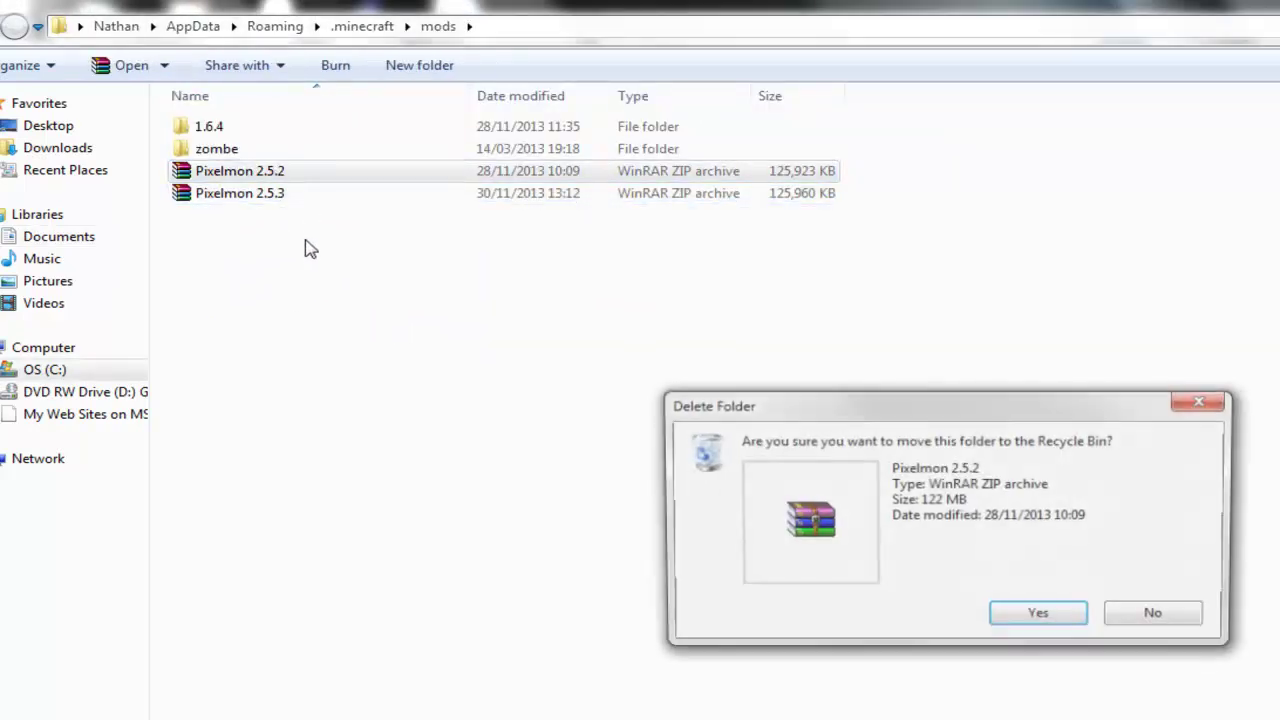
{"action": "key", "text": "Return"}
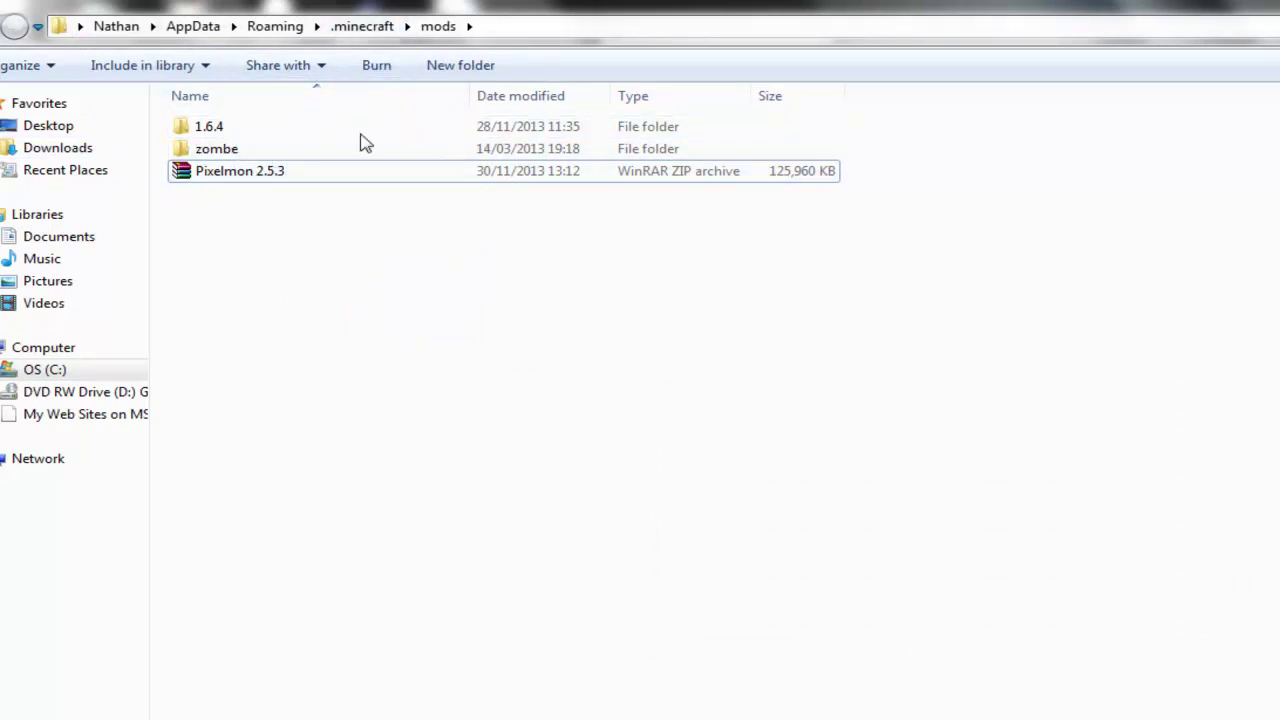
Return to the pixelmonvideo folder and launch Minecraft, allowing Minecraft.exe to run
{"action": "left_click", "coordinate": [413, 641]}
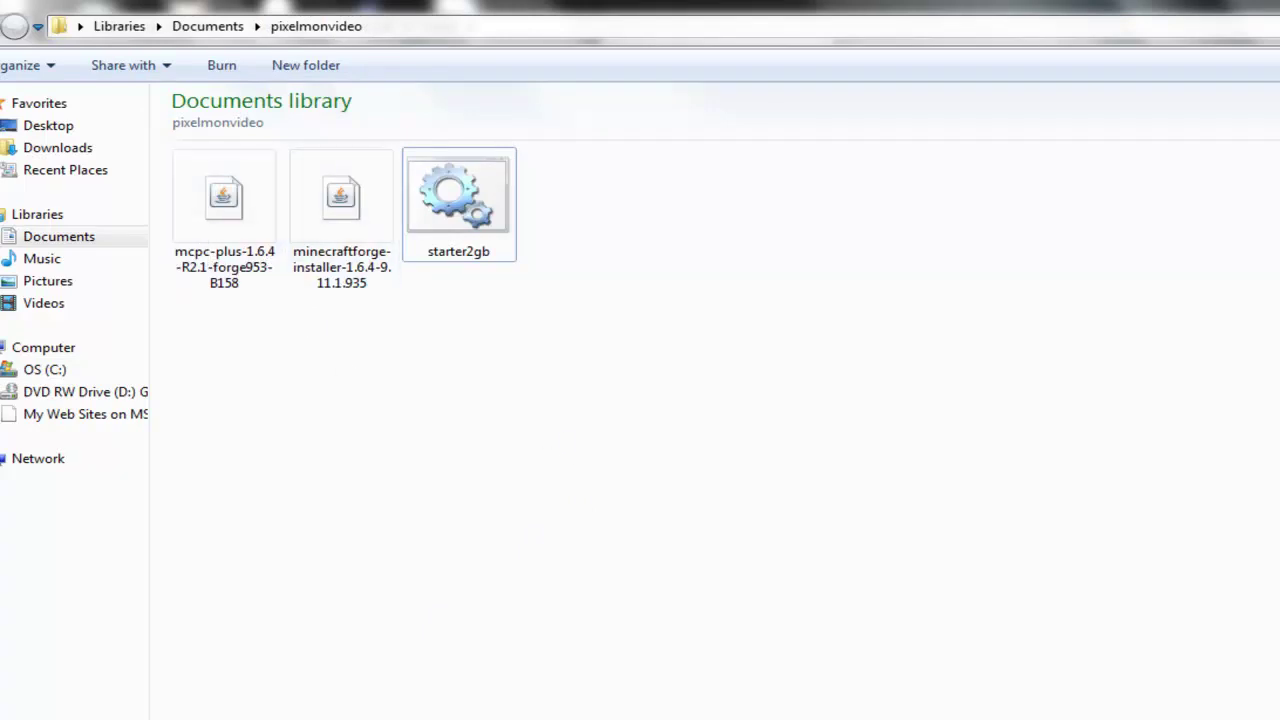
{"action": "key", "text": "super"}
{"action": "left_click", "coordinate": [69, 554]}
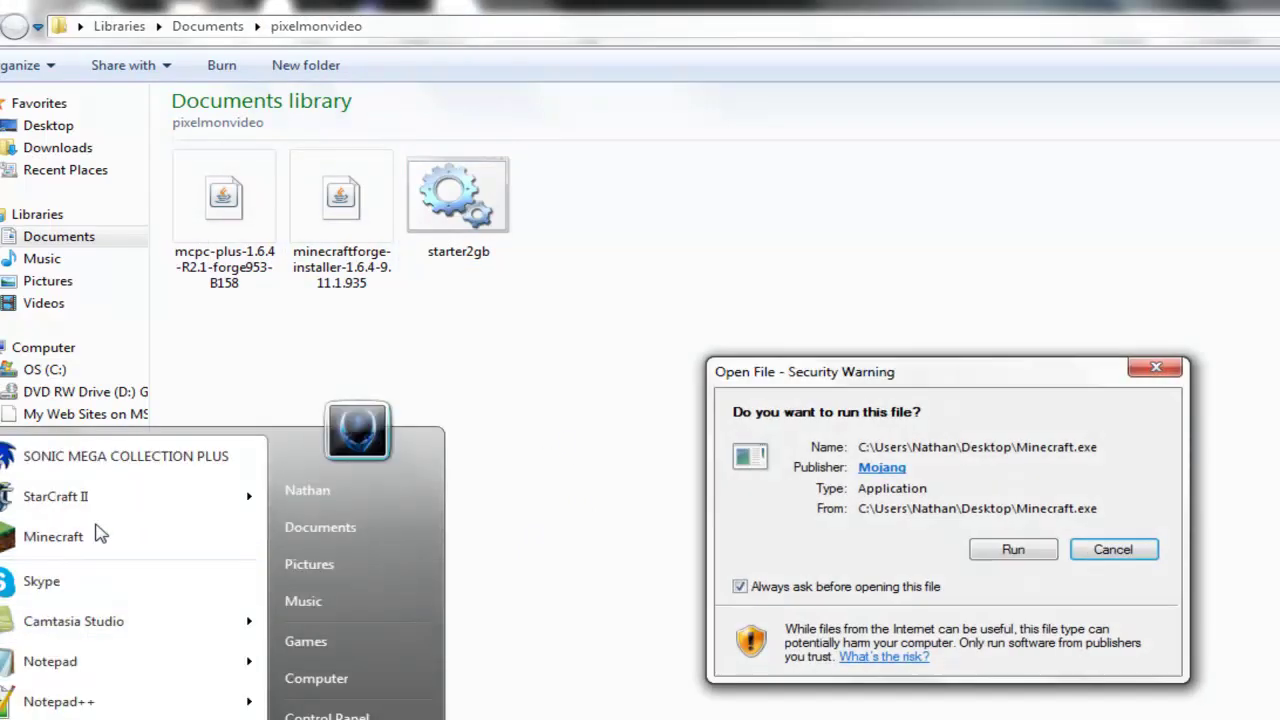
{"action": "left_click", "coordinate": [1013, 549]}
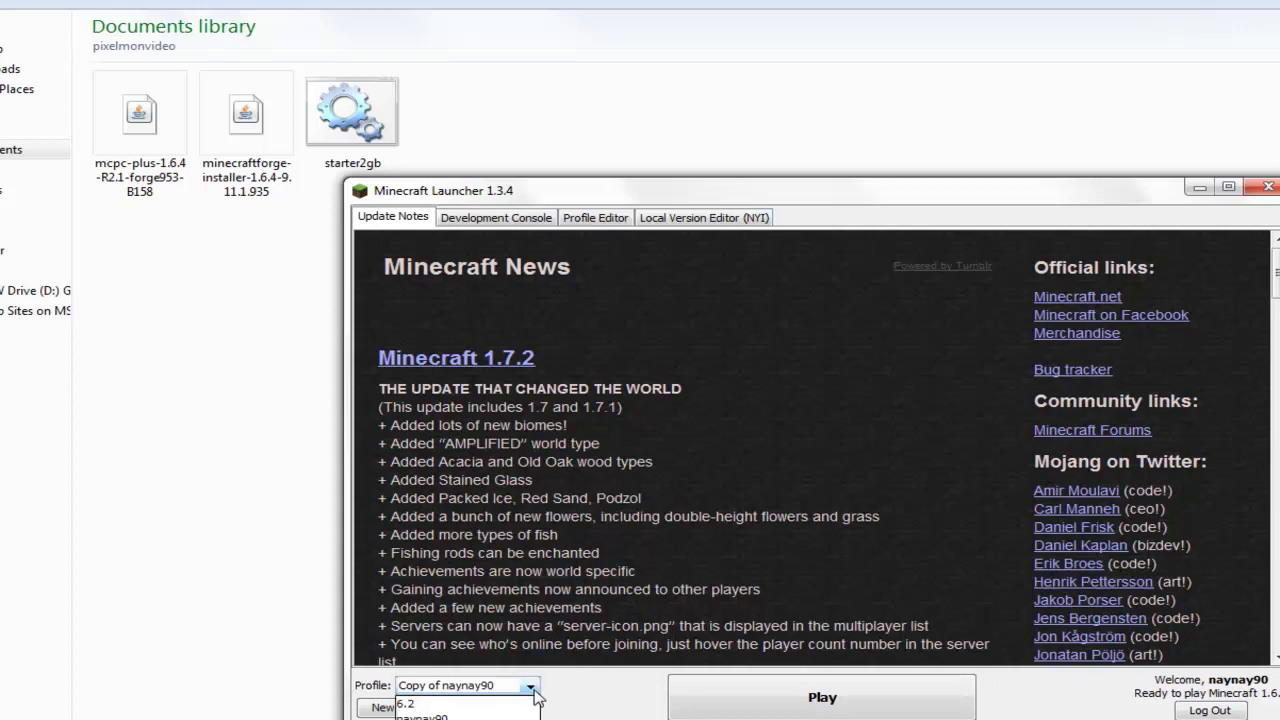
Switch the launcher to the Forge profile with the existing user account and start the game
{"action": "left_click", "coordinate": [531, 686]}
{"action": "left_click", "coordinate": [420, 703]}
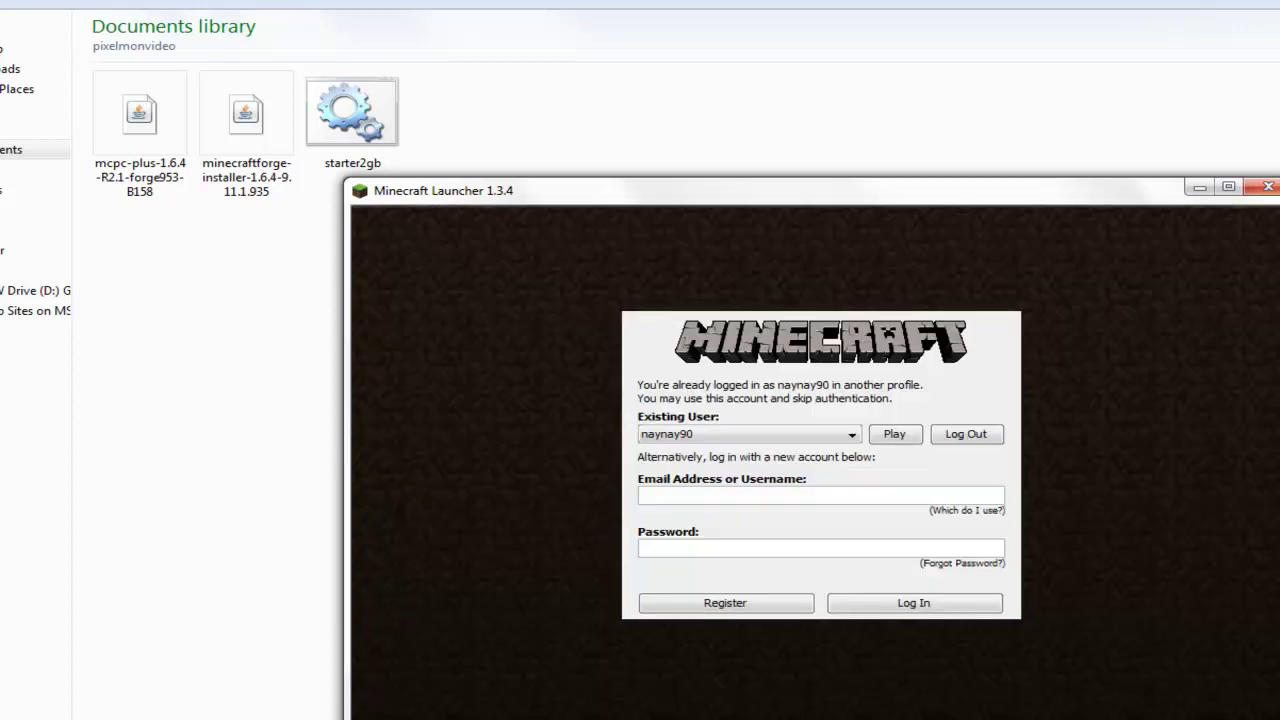
{"action": "left_click", "coordinate": [912, 437]}
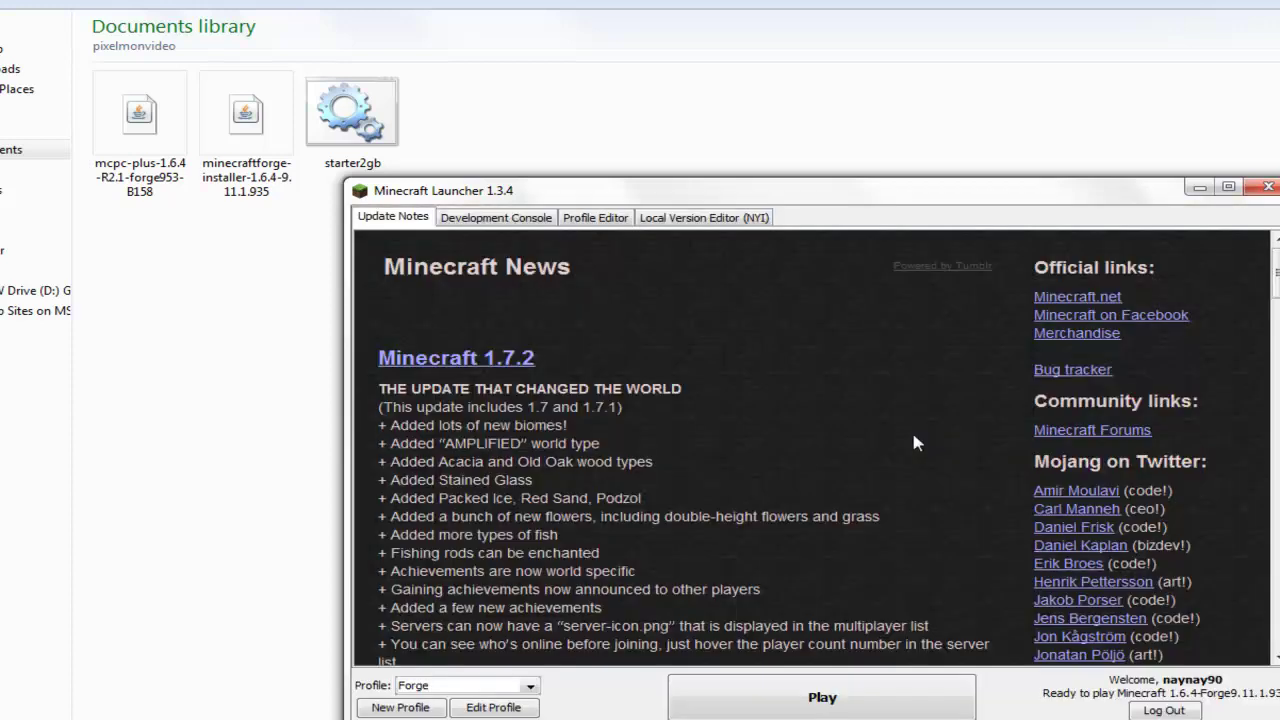
{"action": "left_click", "coordinate": [880, 690]}
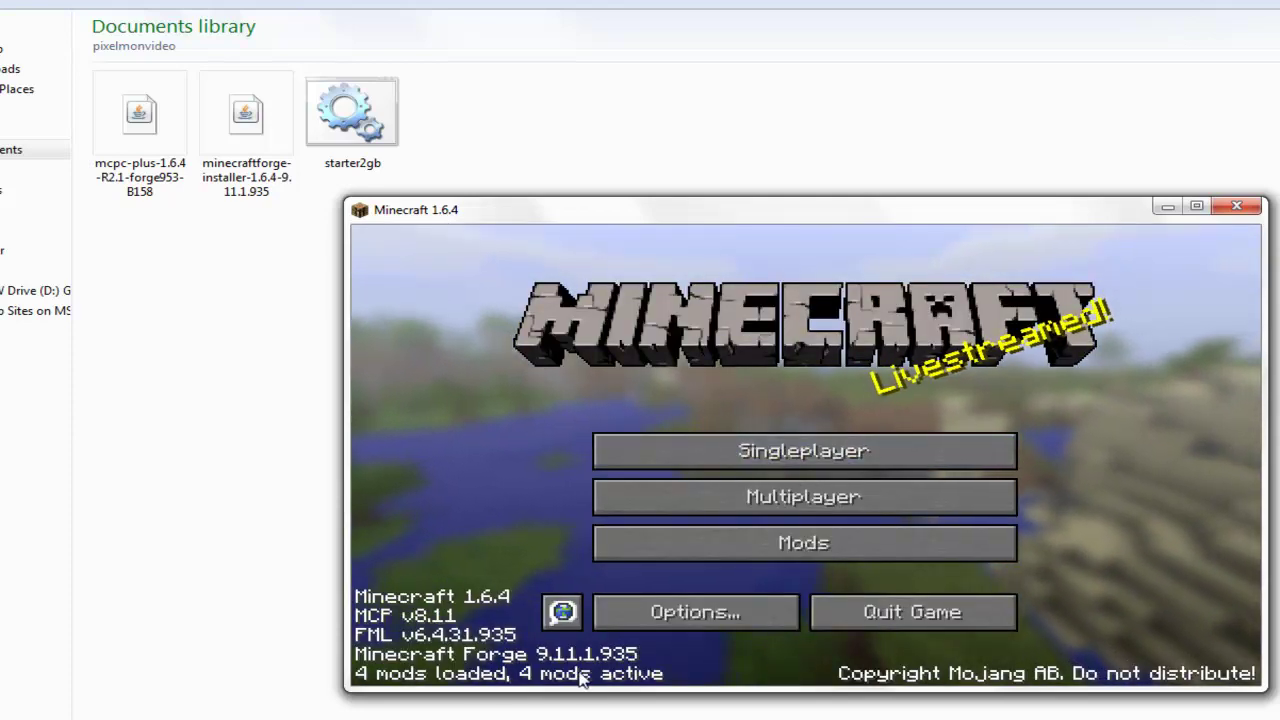
Create a new singleplayer world named youtubepixelmon in Survival mode
{"action": "left_click", "coordinate": [673, 455]}
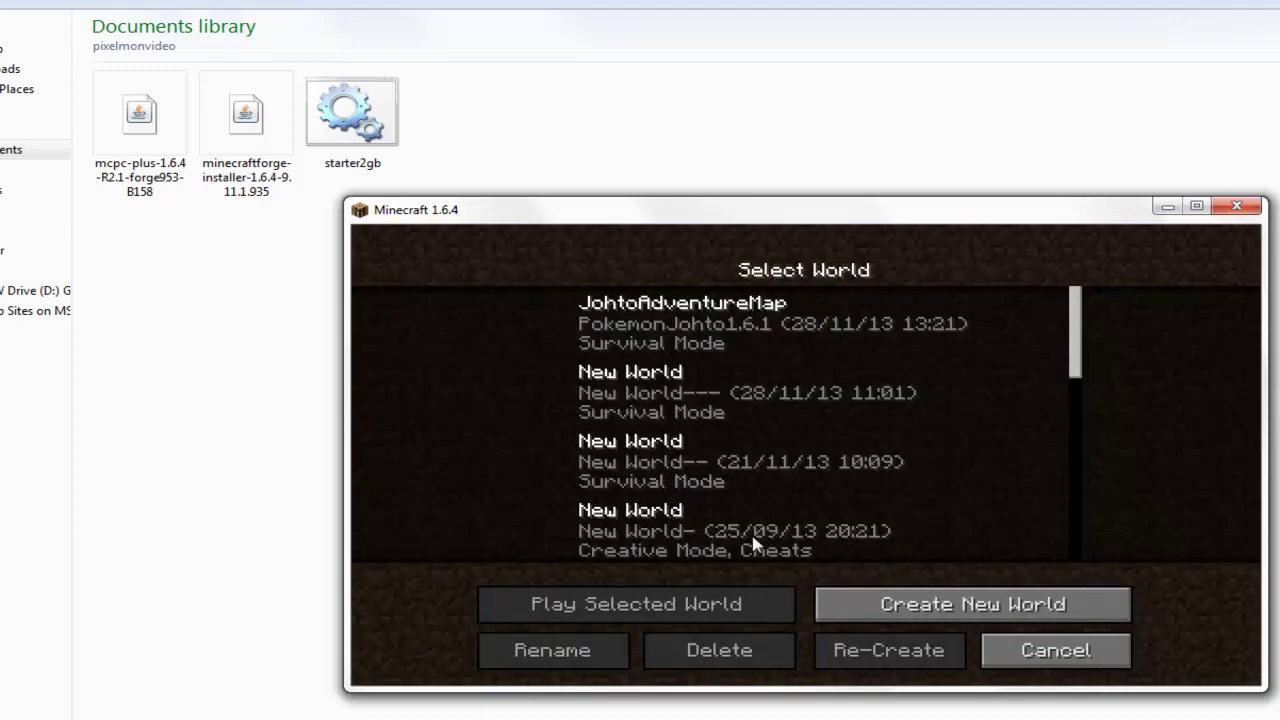
{"action": "left_click", "coordinate": [826, 606]}
{"action": "key", "text": "BackSpace"}
{"action": "key", "text": "BackSpace"}
{"action": "key", "text": "BackSpace"}
{"action": "key", "text": "BackSpace"}
{"action": "key", "text": "BackSpace"}
{"action": "key", "text": "BackSpace"}
{"action": "key", "text": "BackSpace"}
{"action": "key", "text": "BackSpace"}
{"action": "key", "text": "BackSpace"}
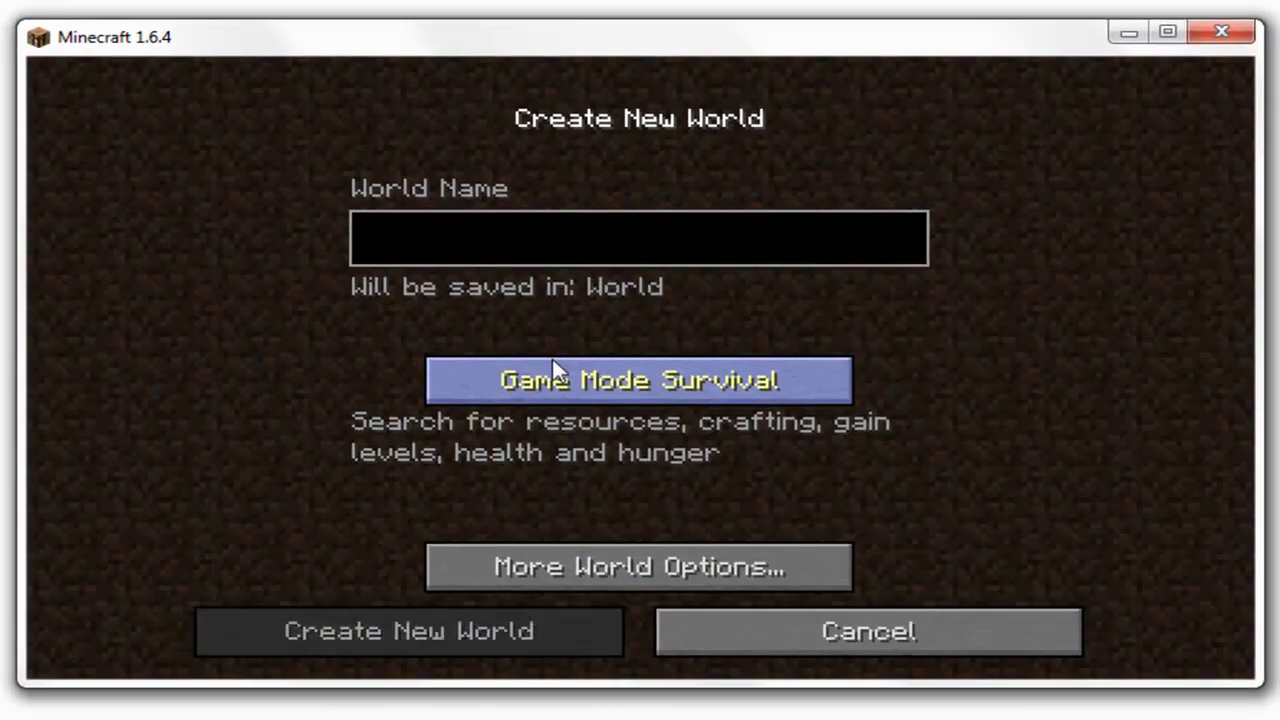
{"action": "type", "text": "youtube"}
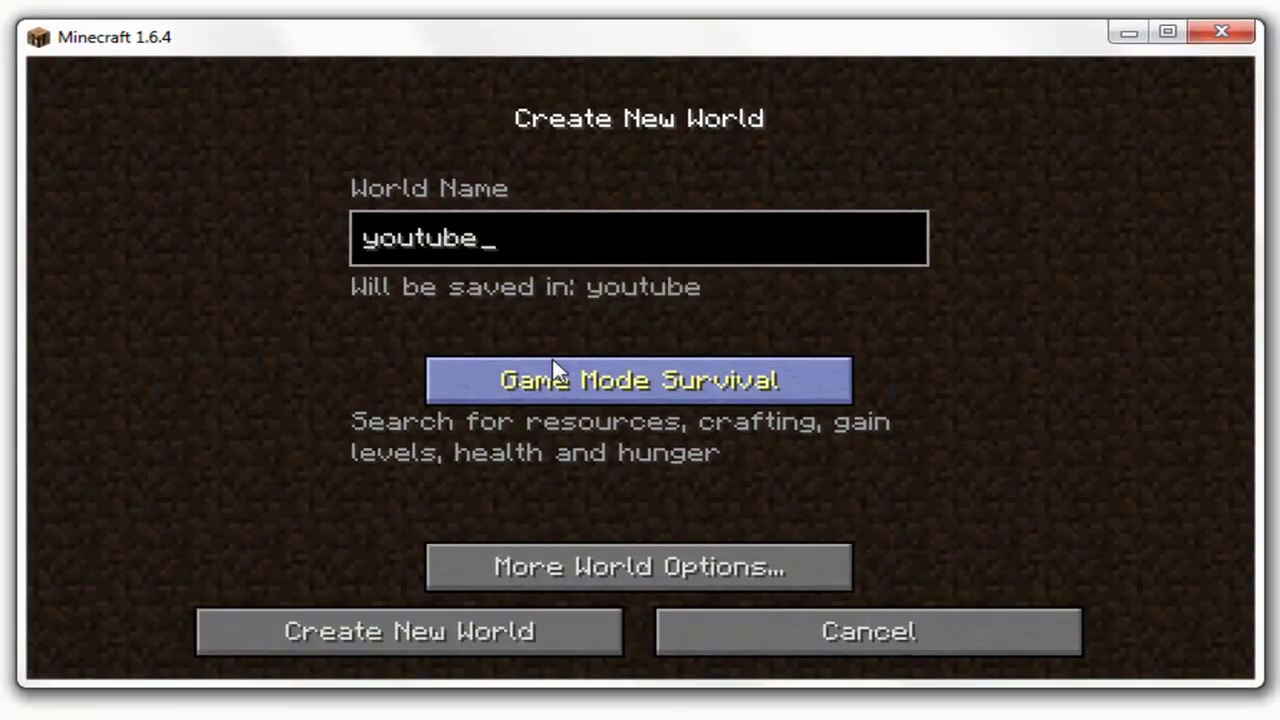
{"action": "type", "text": "pixelmon"}
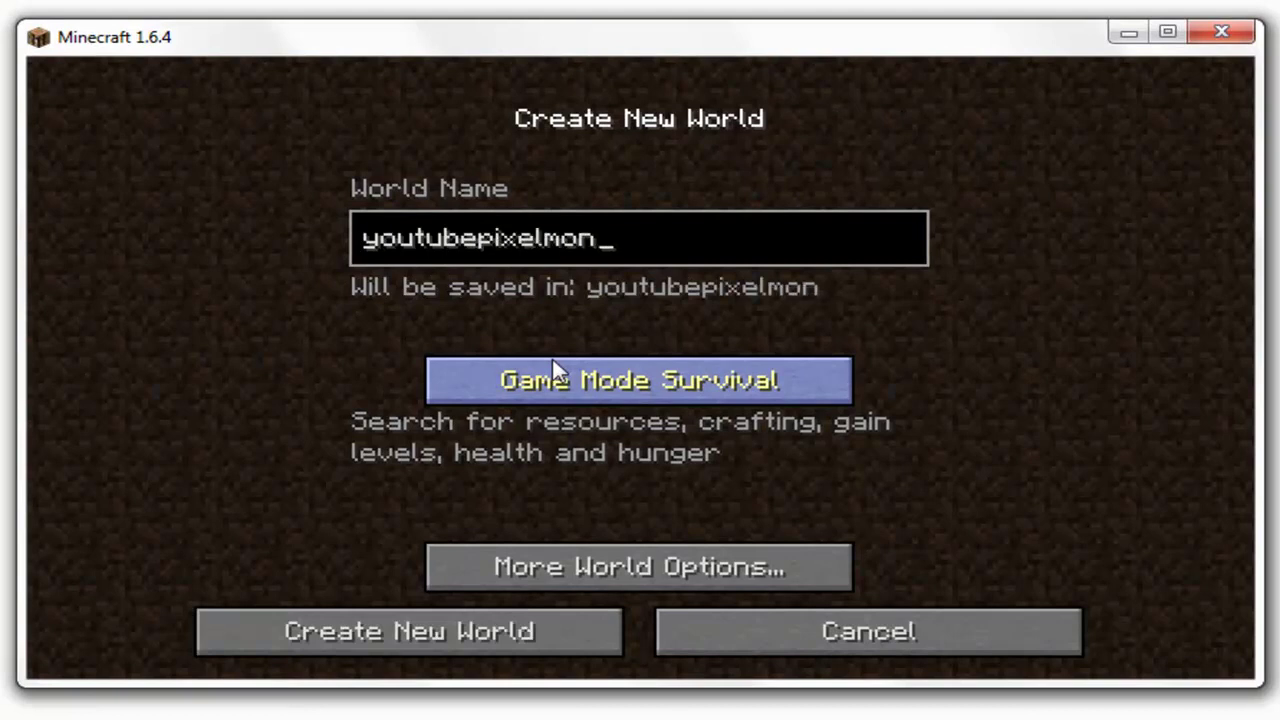
{"action": "left_click", "coordinate": [560, 648]}
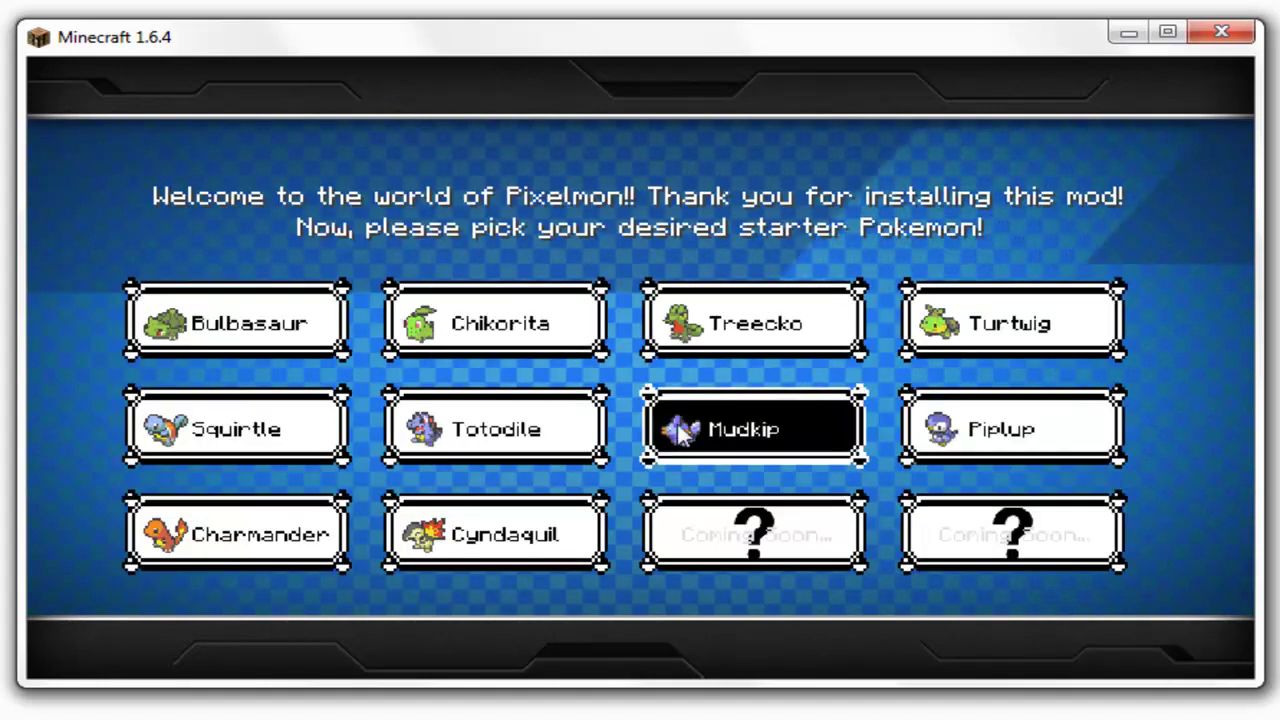
Pick Charmander as the starter Pokemon, send it out and retrieve it
{"action": "left_click", "coordinate": [290, 540]}
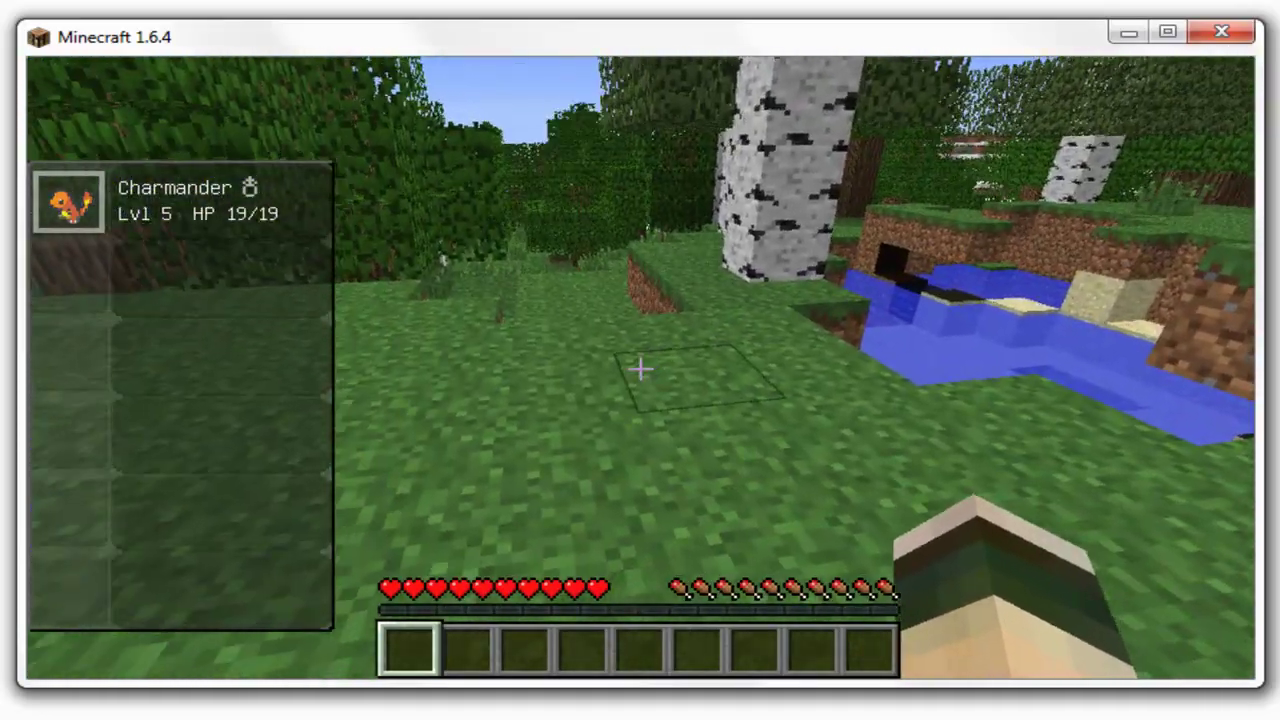
{"action": "key", "text": "r"}
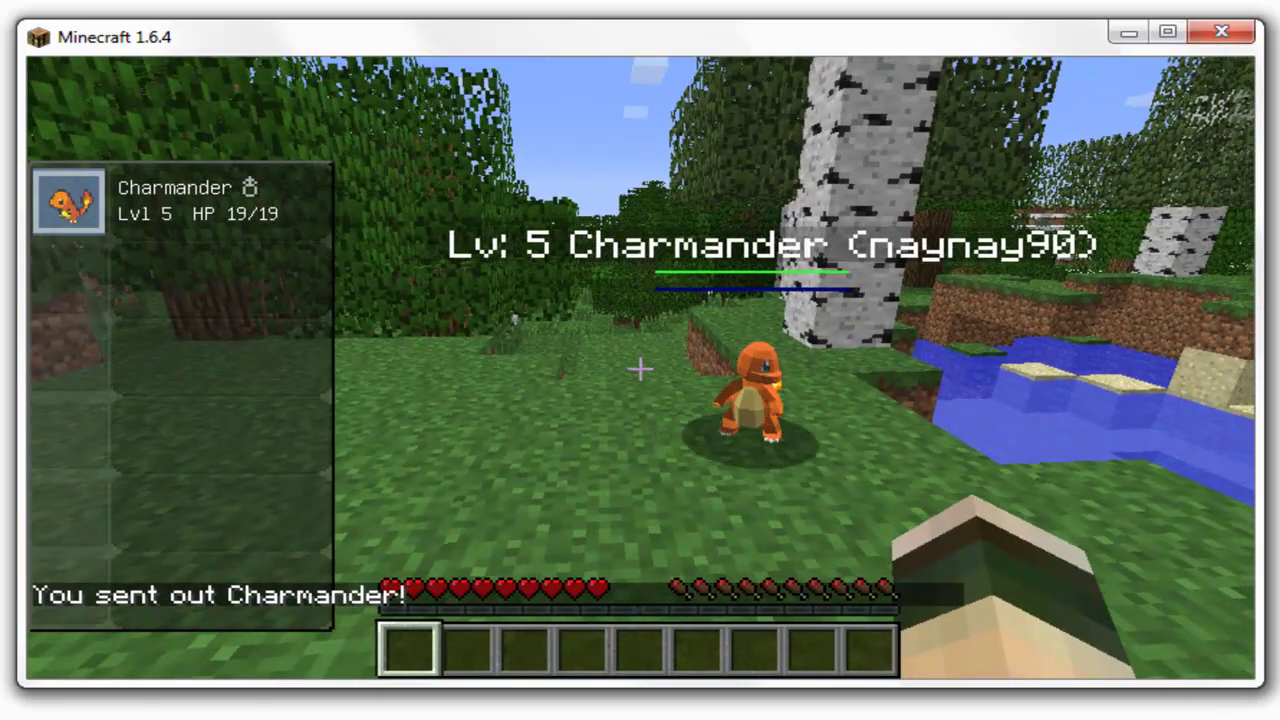
{"action": "key", "text": "r"}
Walk through the forest and look at the wild Miltank to check that Pixelmon creatures spawn
{"action": "key", "text": "w"}
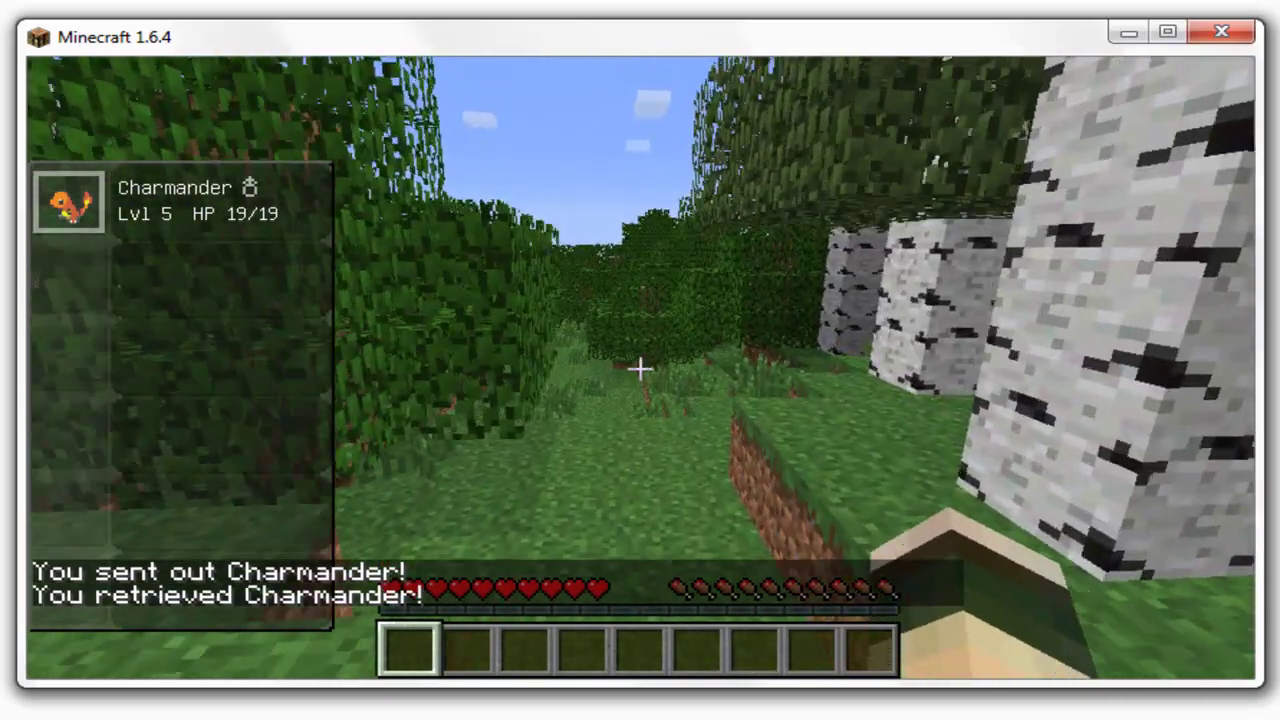
{"action": "key", "text": "w"}
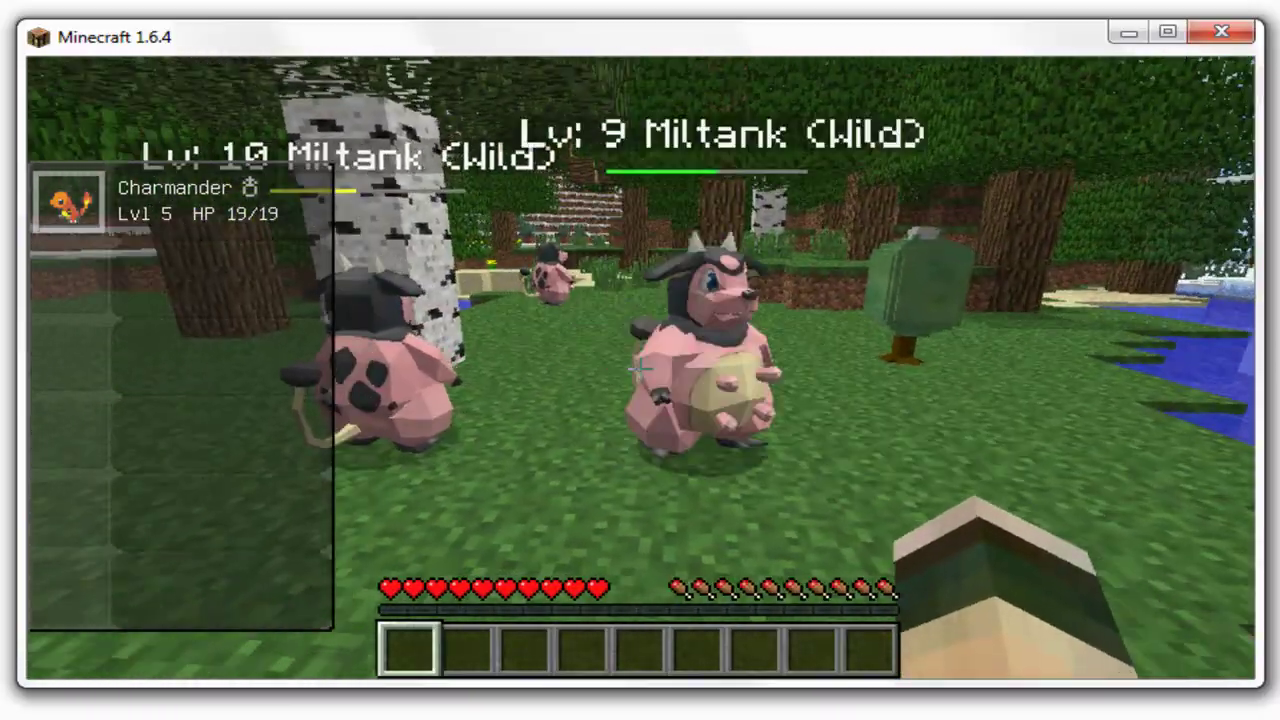
{"action": "key", "text": "w"}
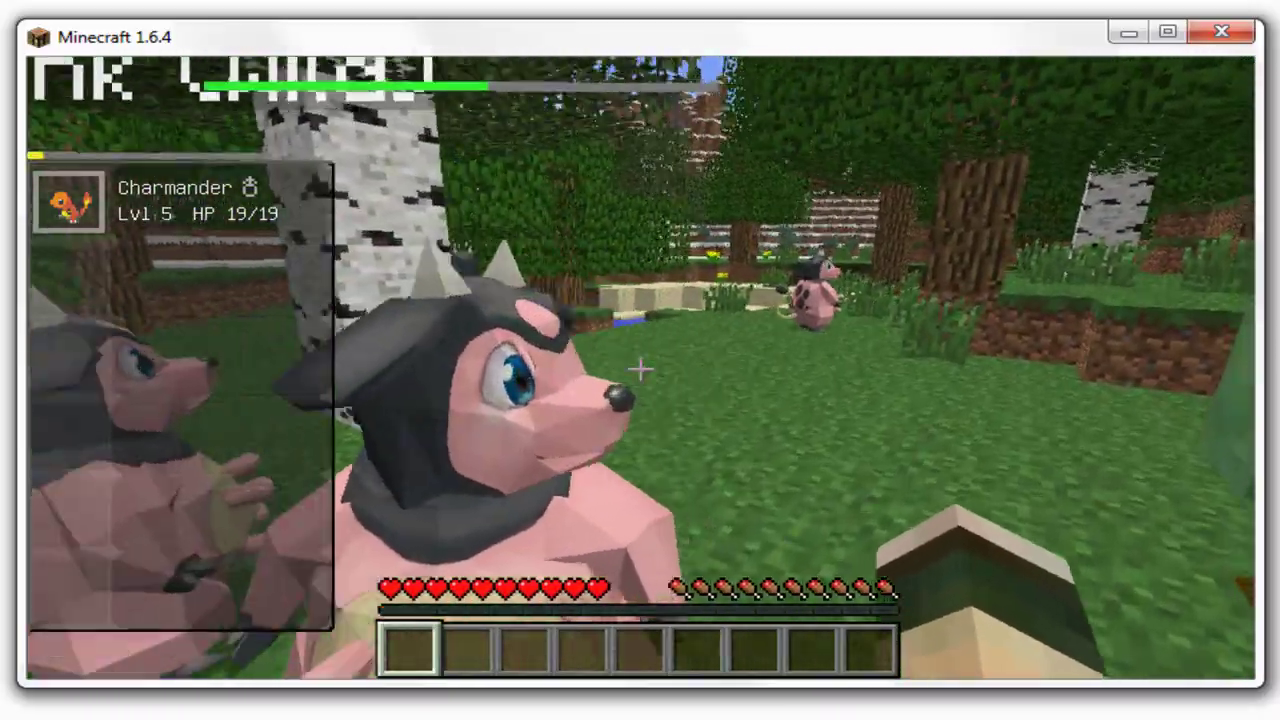
{"action": "key", "text": "w"}
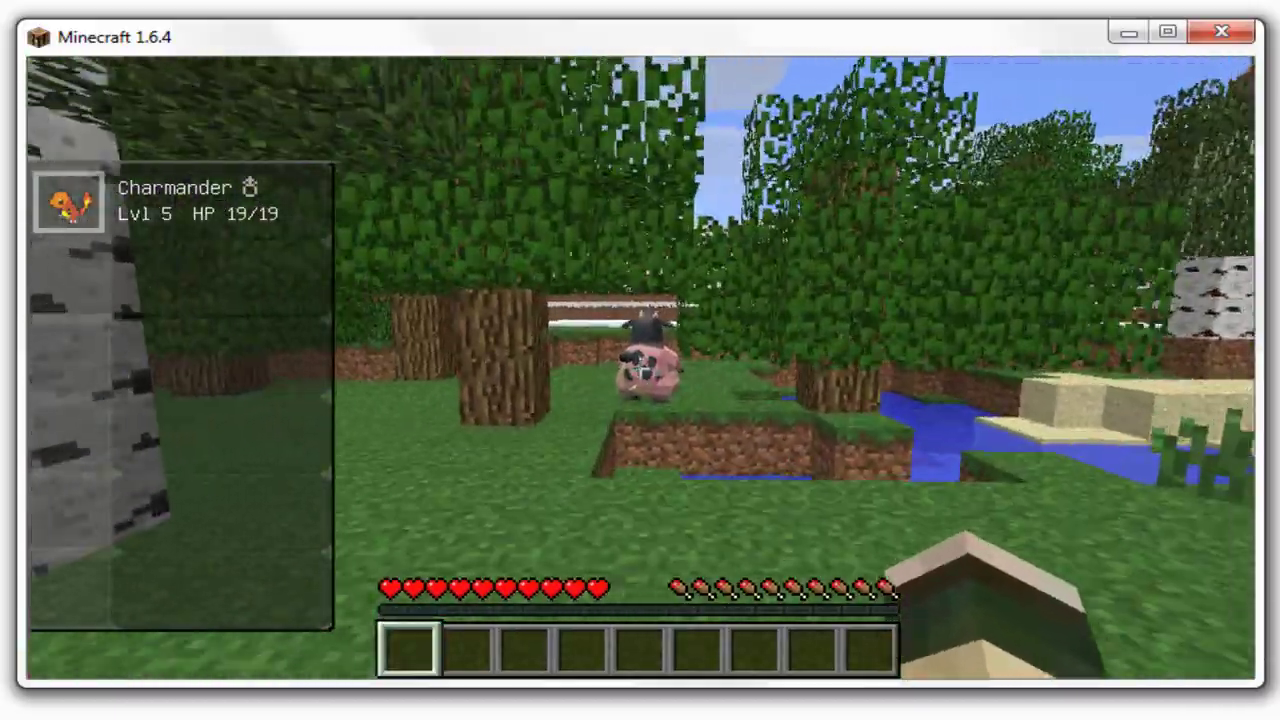
{"action": "key", "text": "w"}
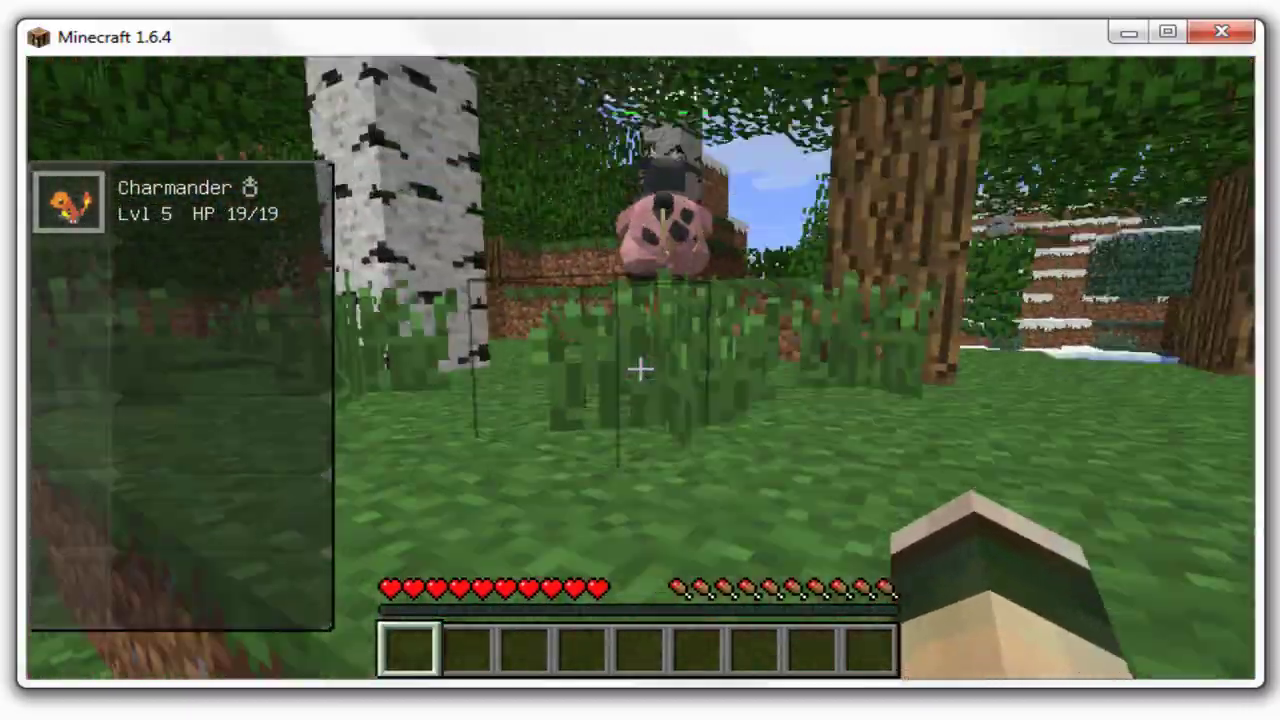
{"action": "key", "text": "w"}
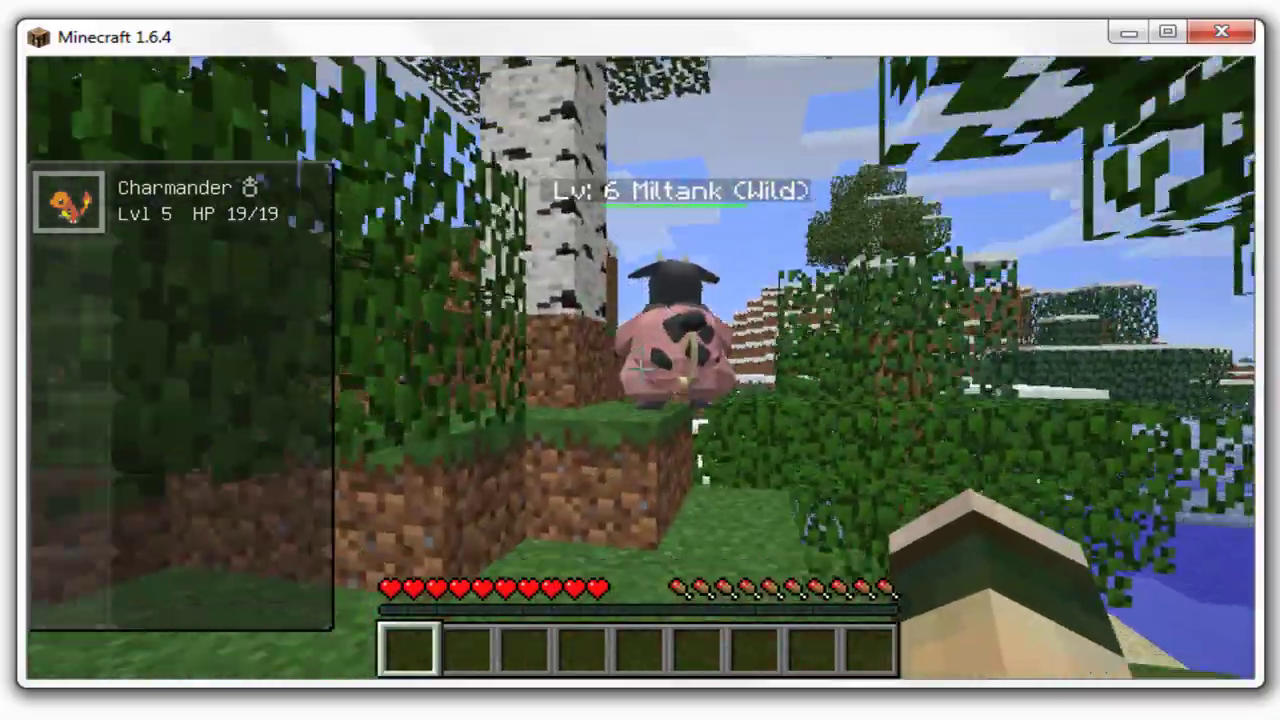
Walk to the wild Weedle by the frozen shore and send out Charmander at it to start a battle
{"action": "key", "text": "w"}
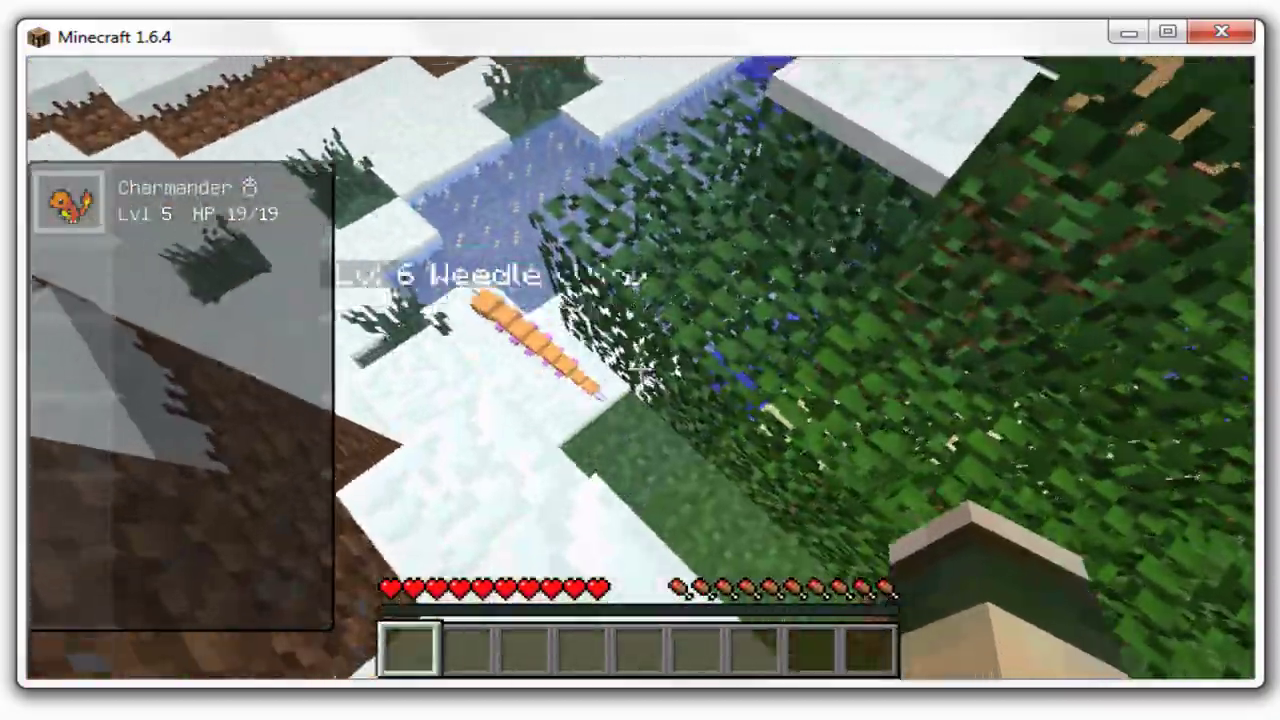
{"action": "key", "text": "r"}
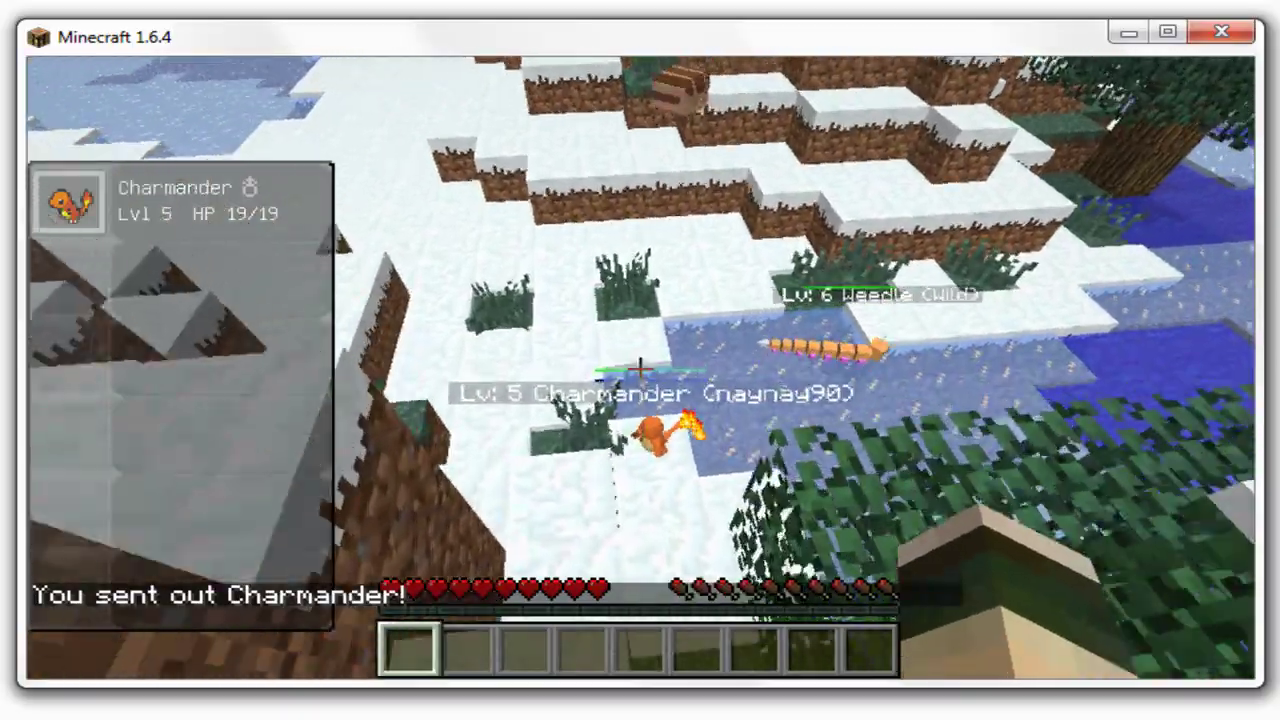
{"action": "key", "text": "r"}
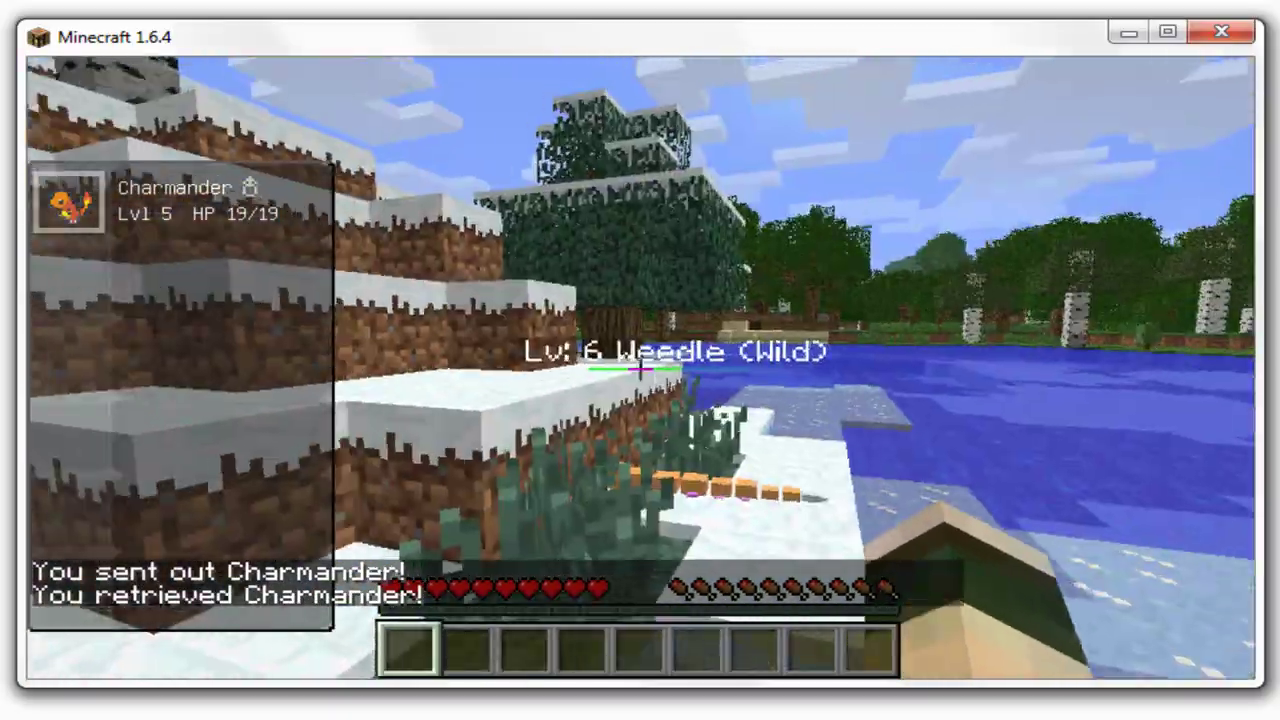
{"action": "key", "text": "r"}
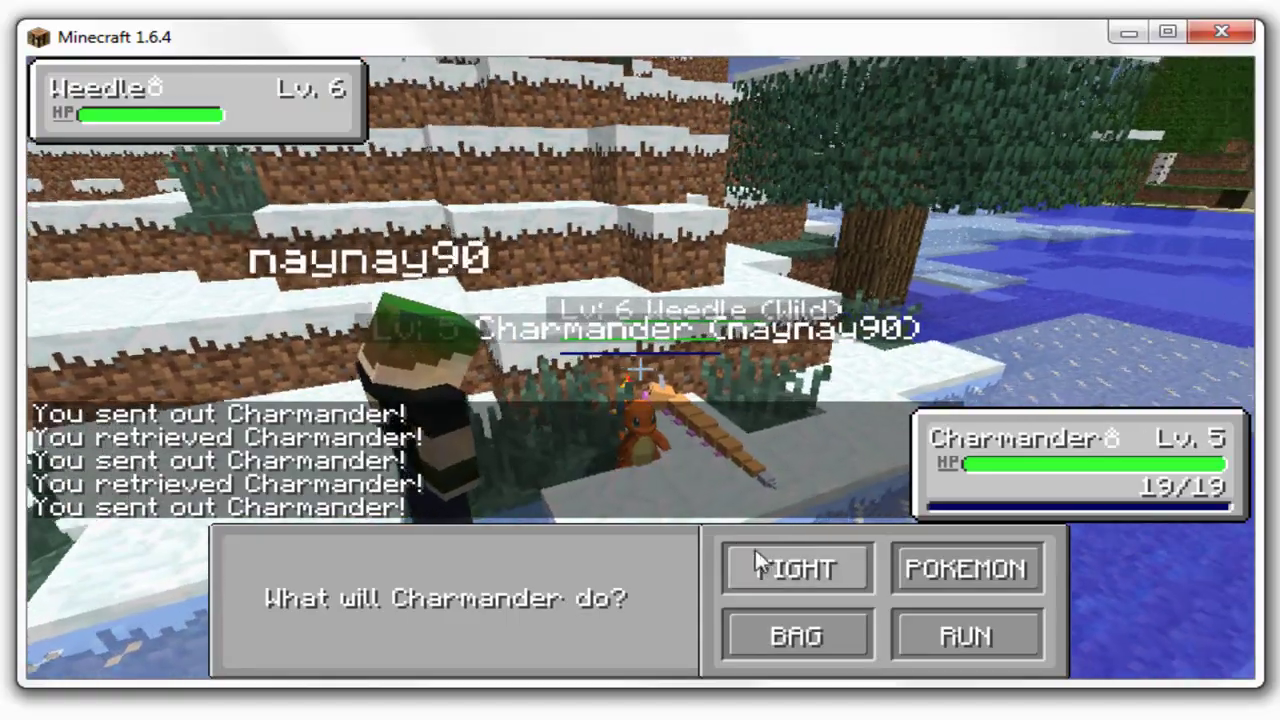
Fight the wild Weedle with Charmander's Scratch every turn until the battle ends, and return to walking around
{"action": "left_click", "coordinate": [760, 563]}
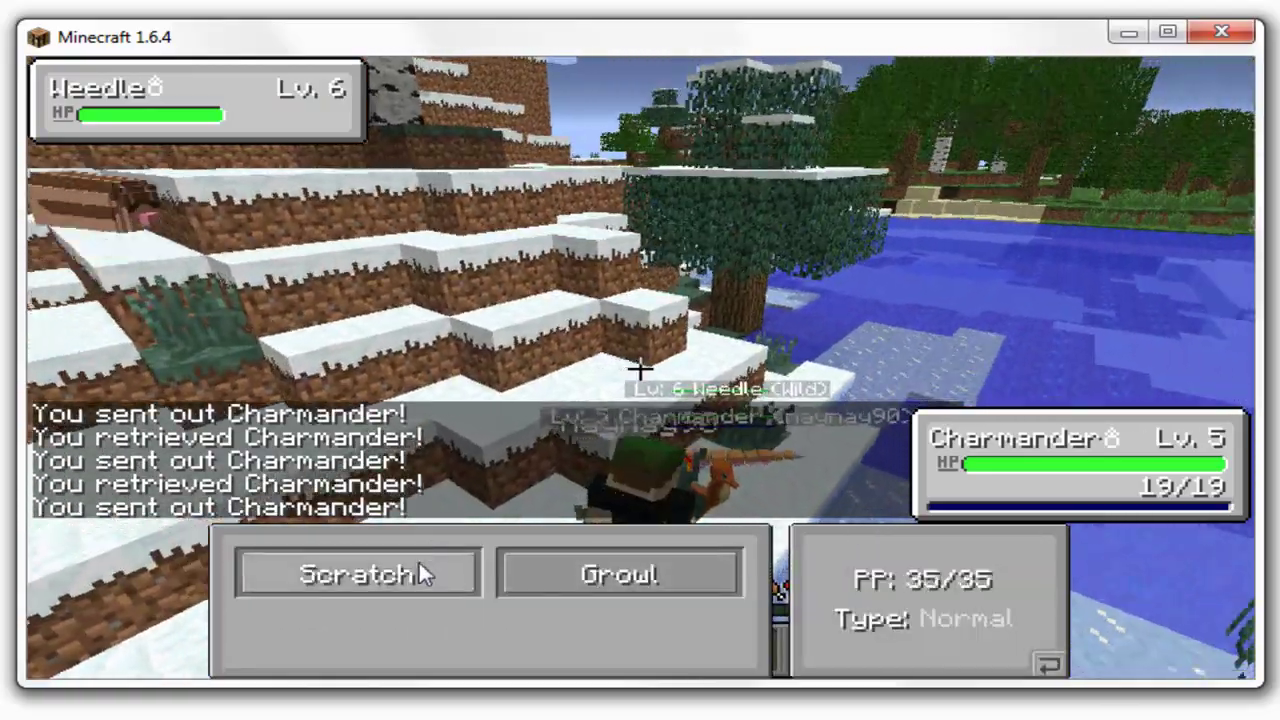
{"action": "left_click", "coordinate": [420, 565]}
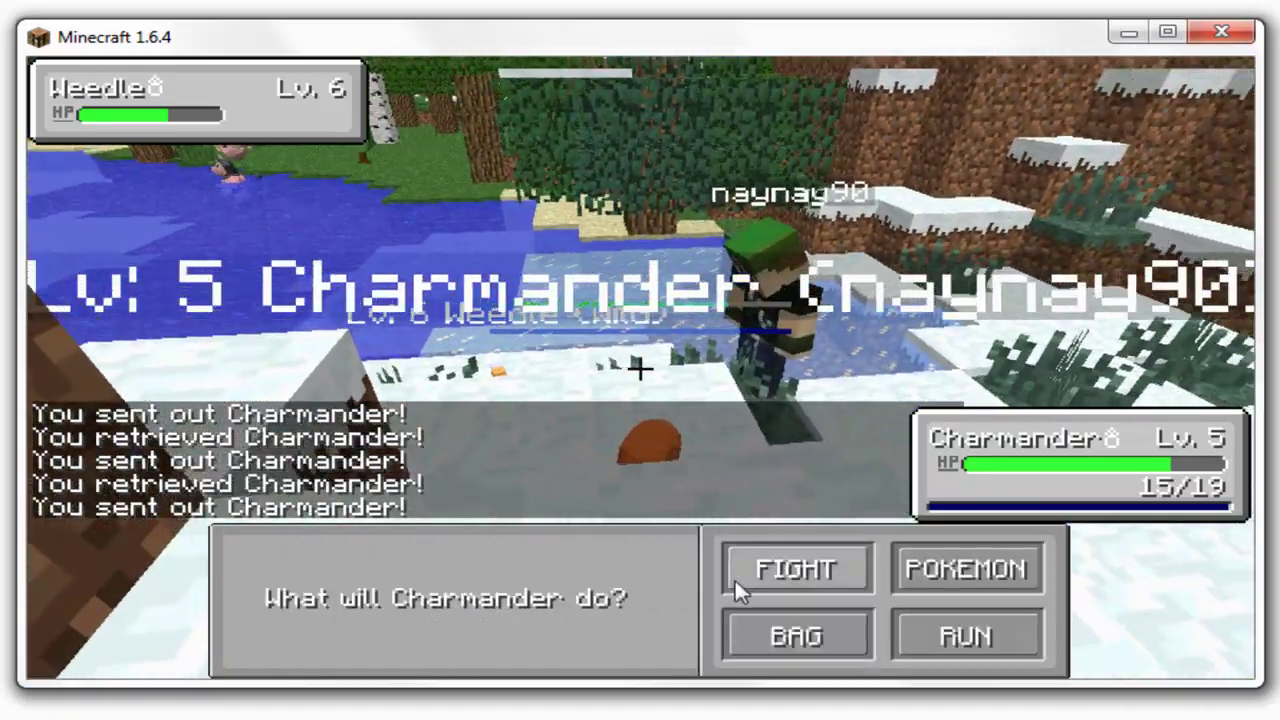
{"action": "left_click", "coordinate": [736, 583]}
{"action": "left_click", "coordinate": [431, 580]}
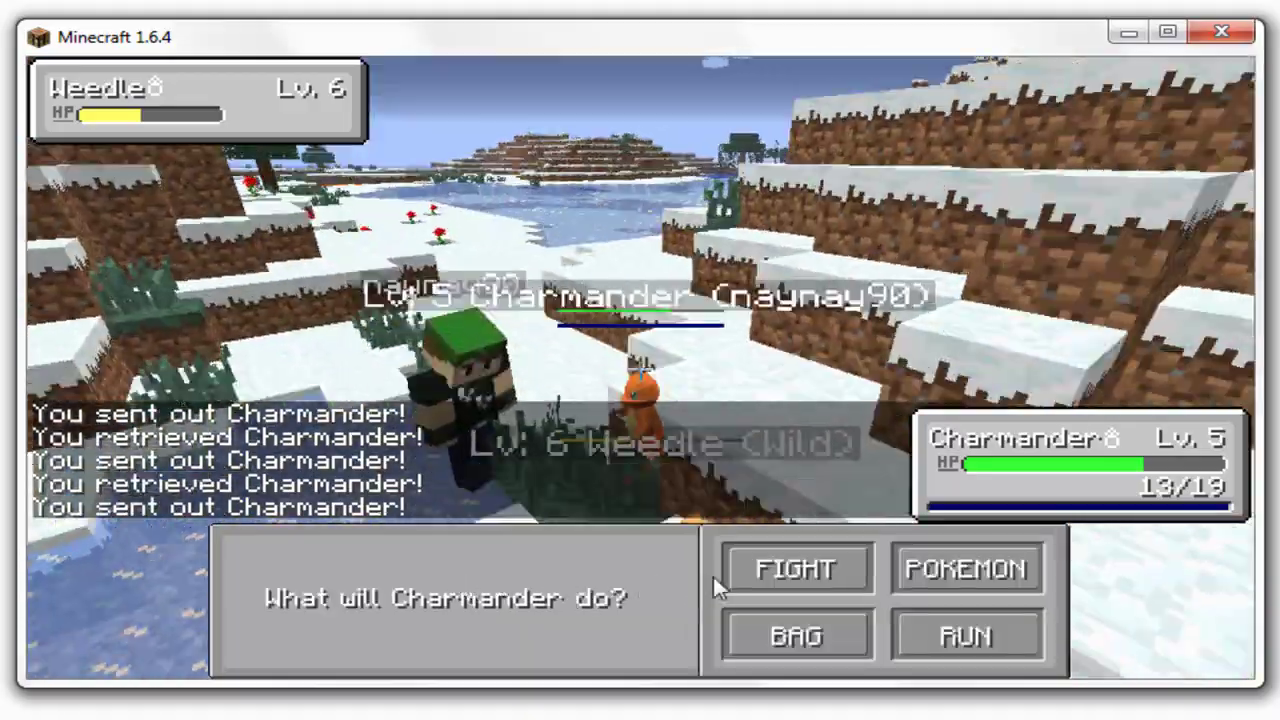
{"action": "left_click", "coordinate": [730, 578]}
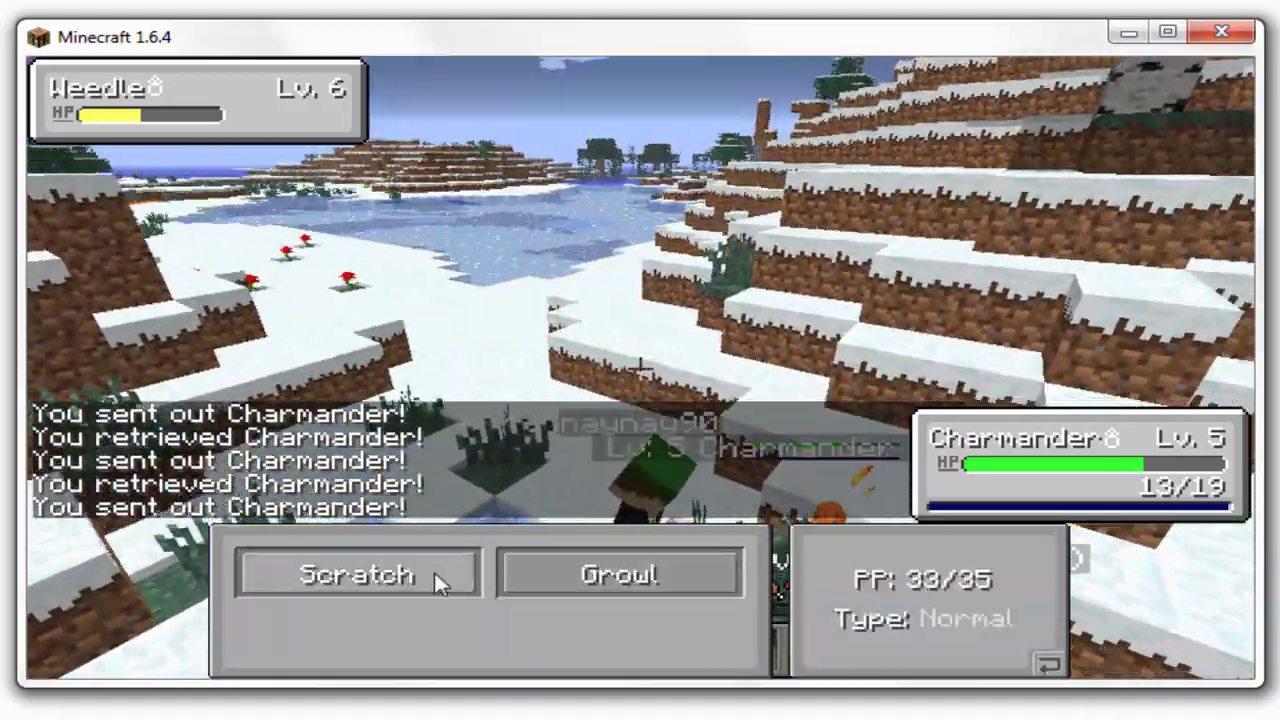
{"action": "left_click", "coordinate": [434, 574]}
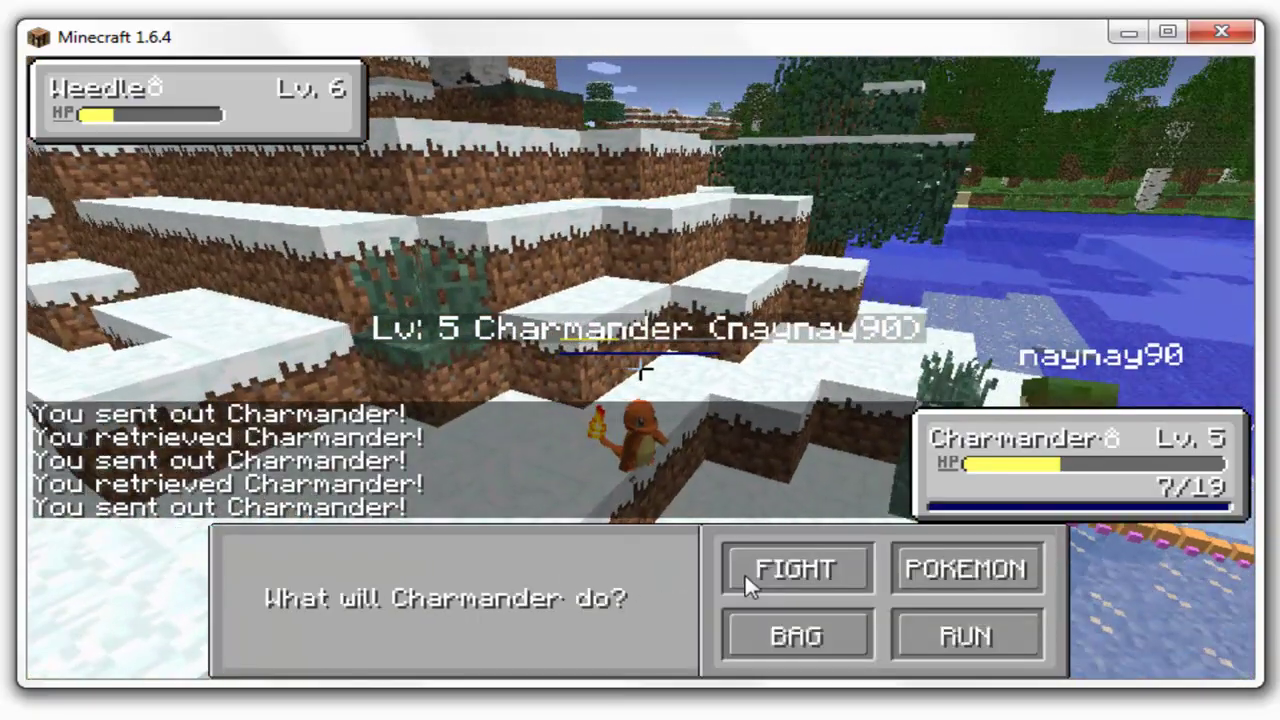
{"action": "left_click", "coordinate": [744, 578]}
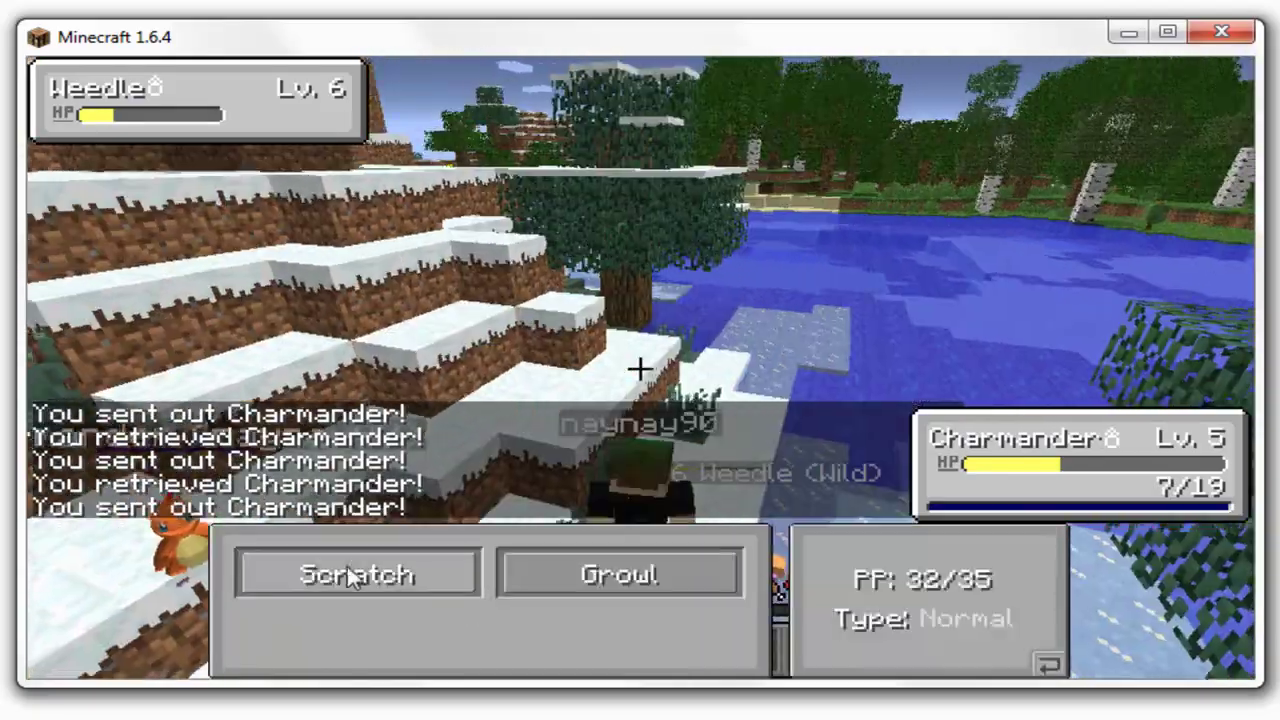
{"action": "left_click", "coordinate": [355, 576]}
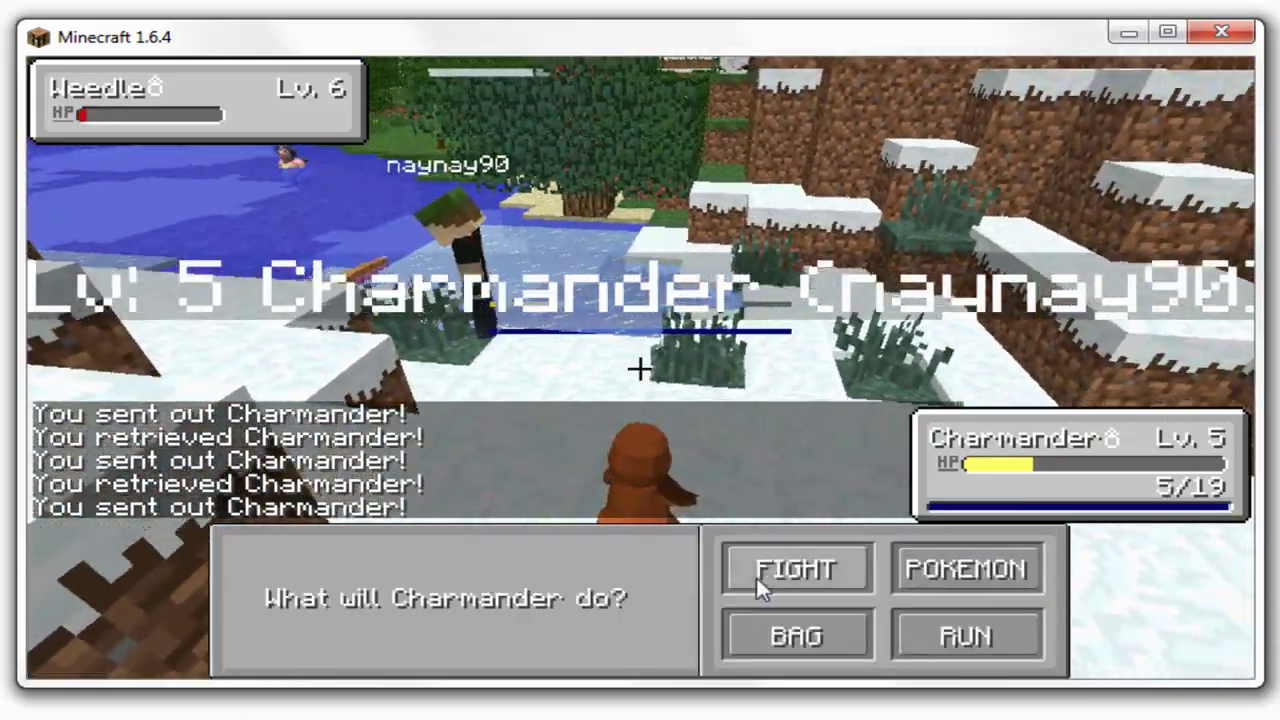
{"action": "left_click", "coordinate": [757, 583]}
{"action": "left_click", "coordinate": [422, 579]}
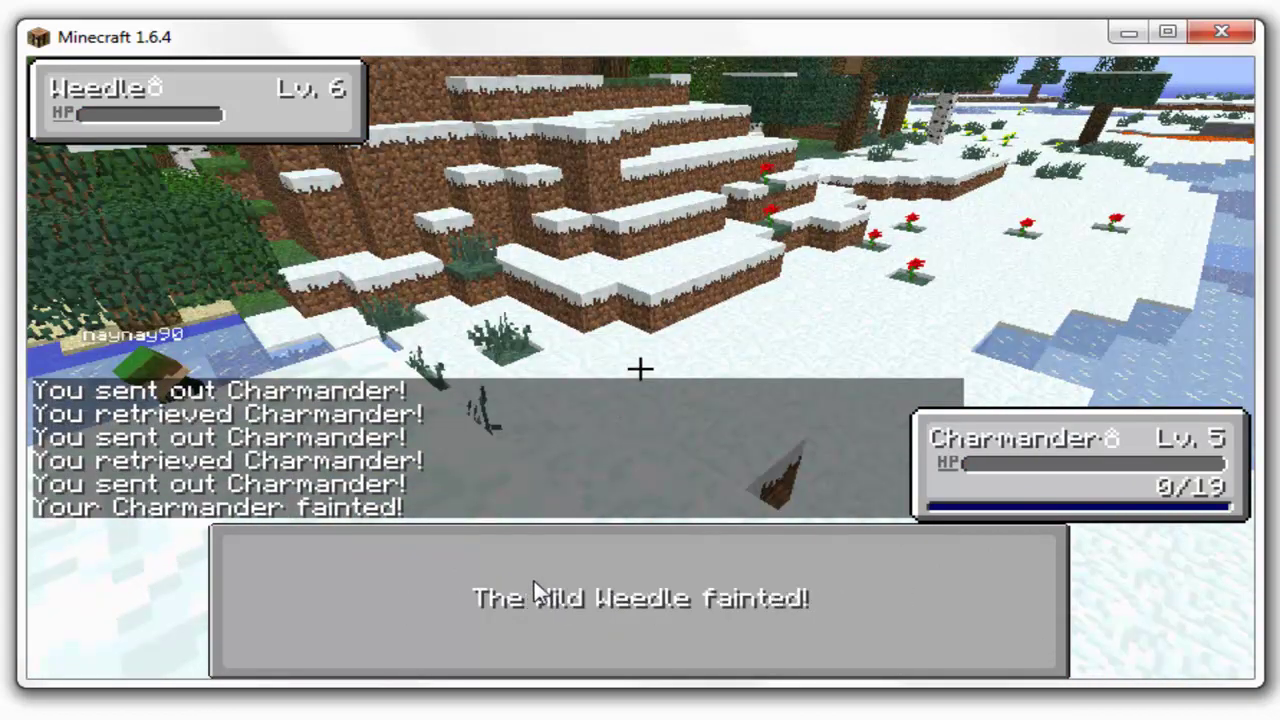
{"action": "left_click", "coordinate": [604, 556]}
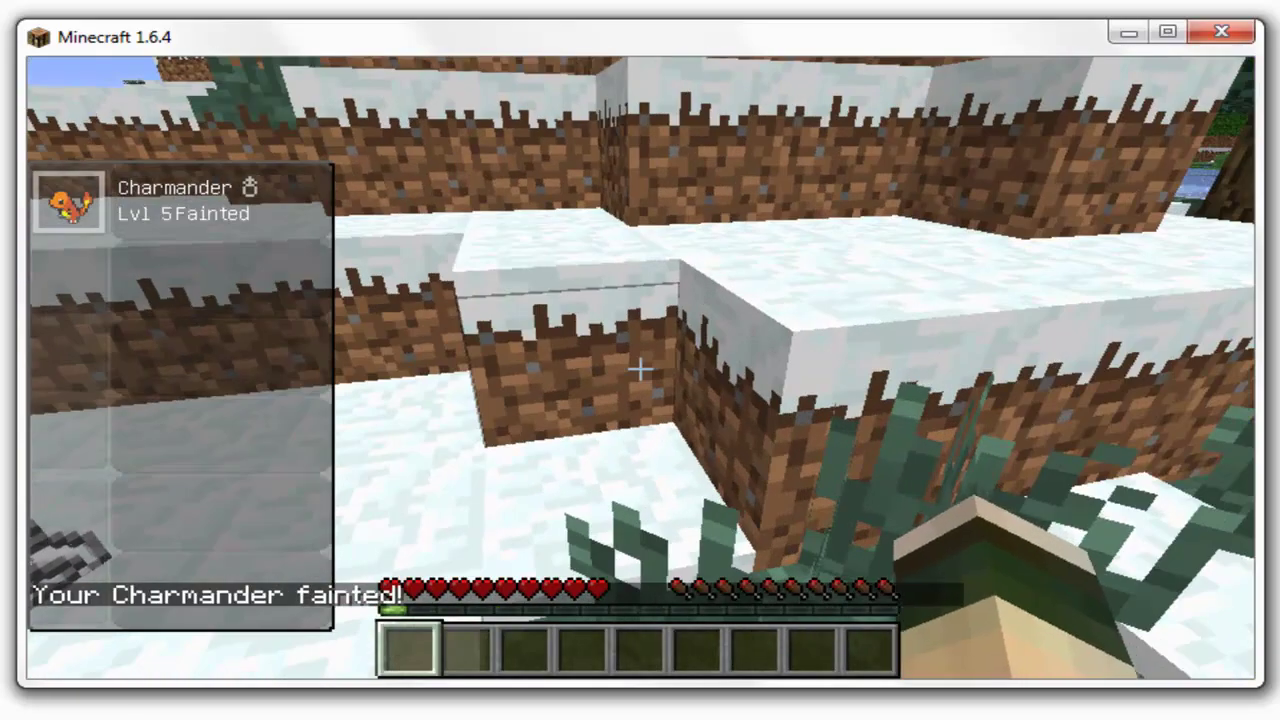
{"action": "key", "text": "w"}
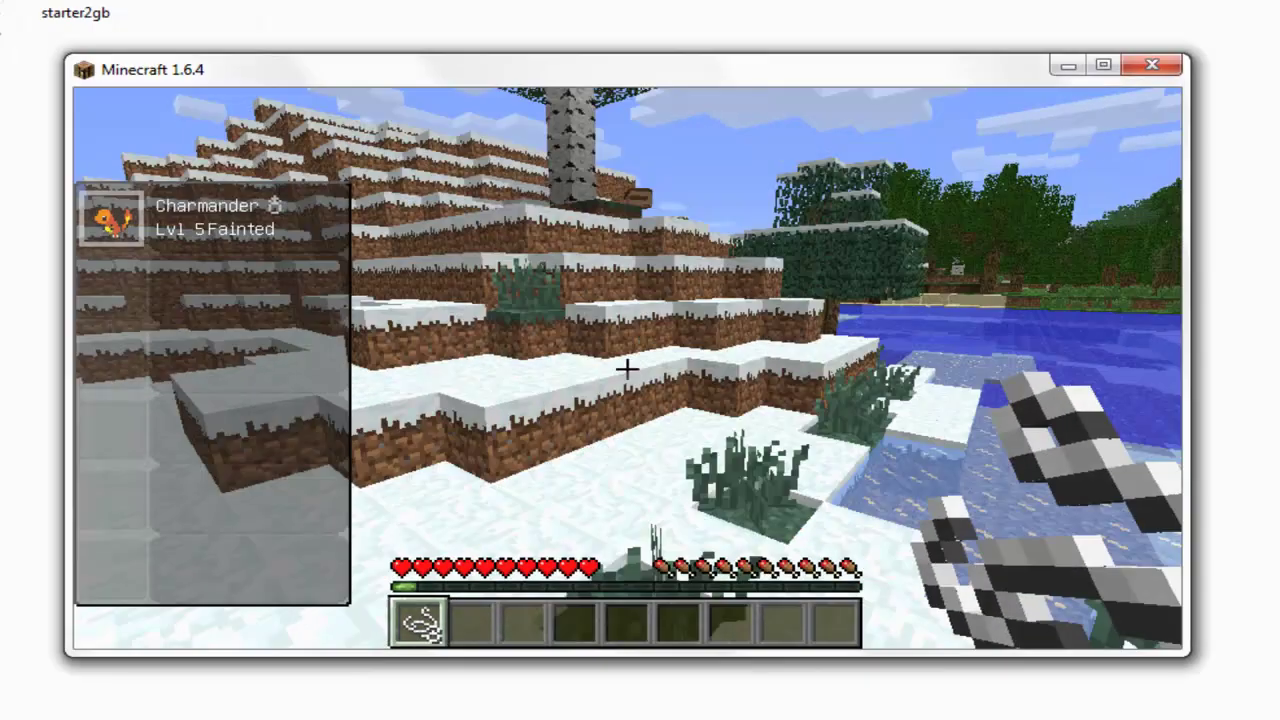
Leave the test world for the title screen and quit the game
{"action": "key", "text": "Escape"}
{"action": "left_click", "coordinate": [594, 486]}
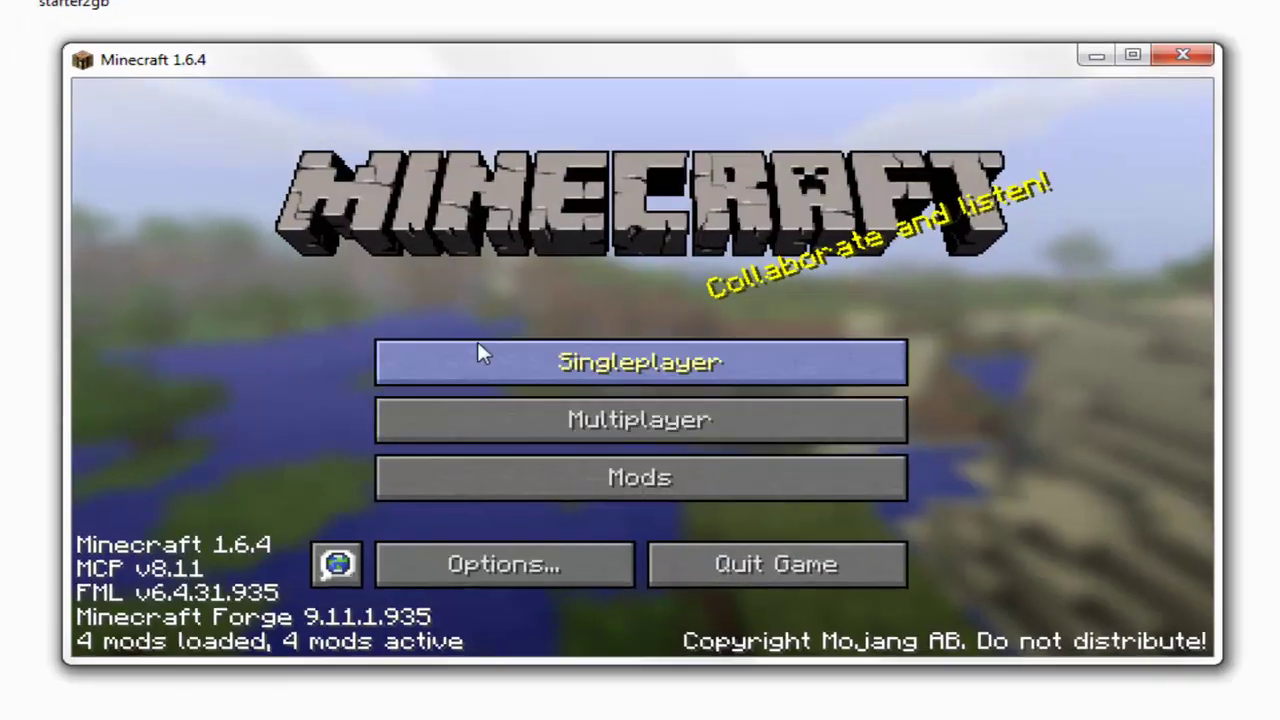
{"action": "left_click", "coordinate": [776, 564]}
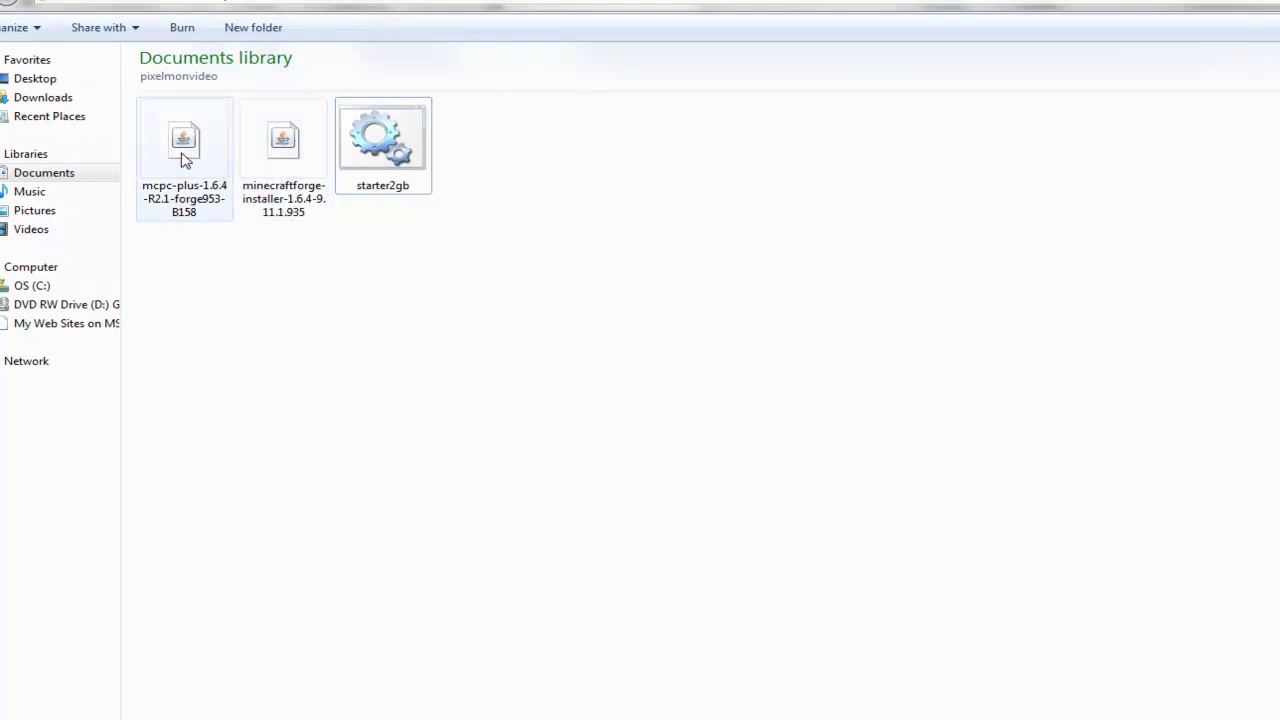
Run the minecraftforge-installer-1.6.4-9.11.1.935 file and install the Forge server into the pixelmonvideo folder in My Documents
{"action": "double_click", "coordinate": [290, 165]}
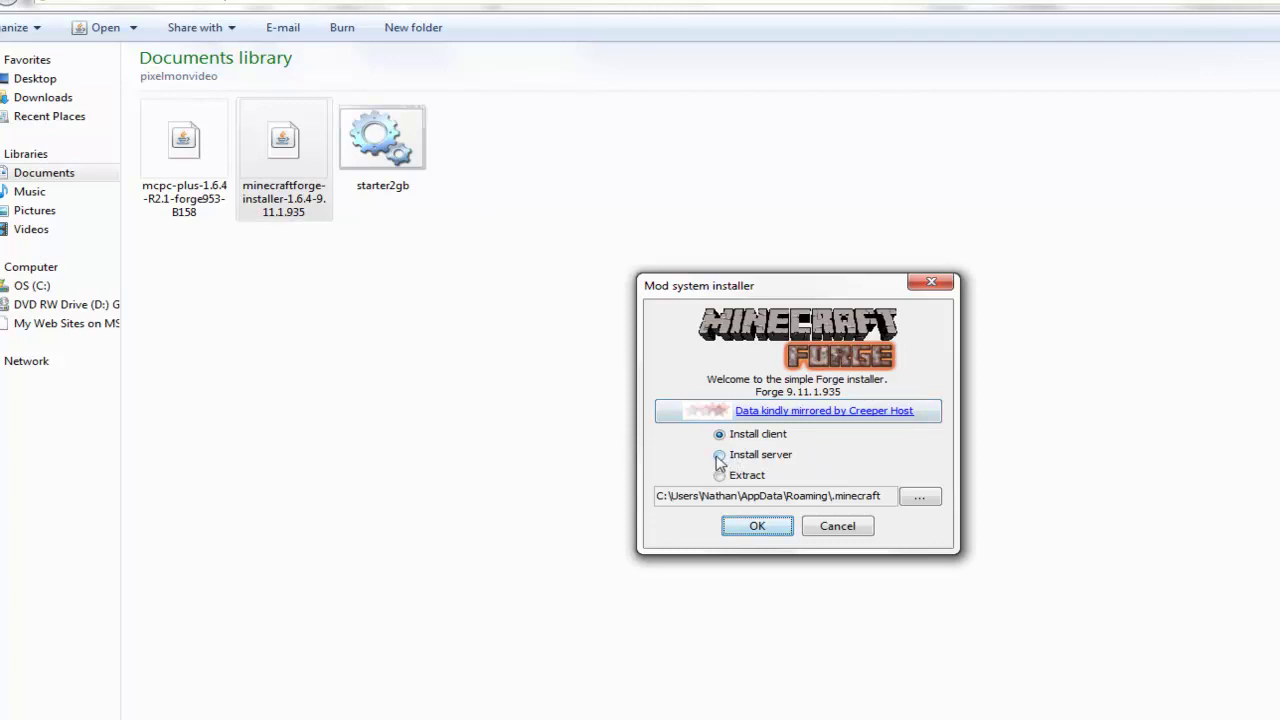
{"action": "left_click", "coordinate": [719, 455]}
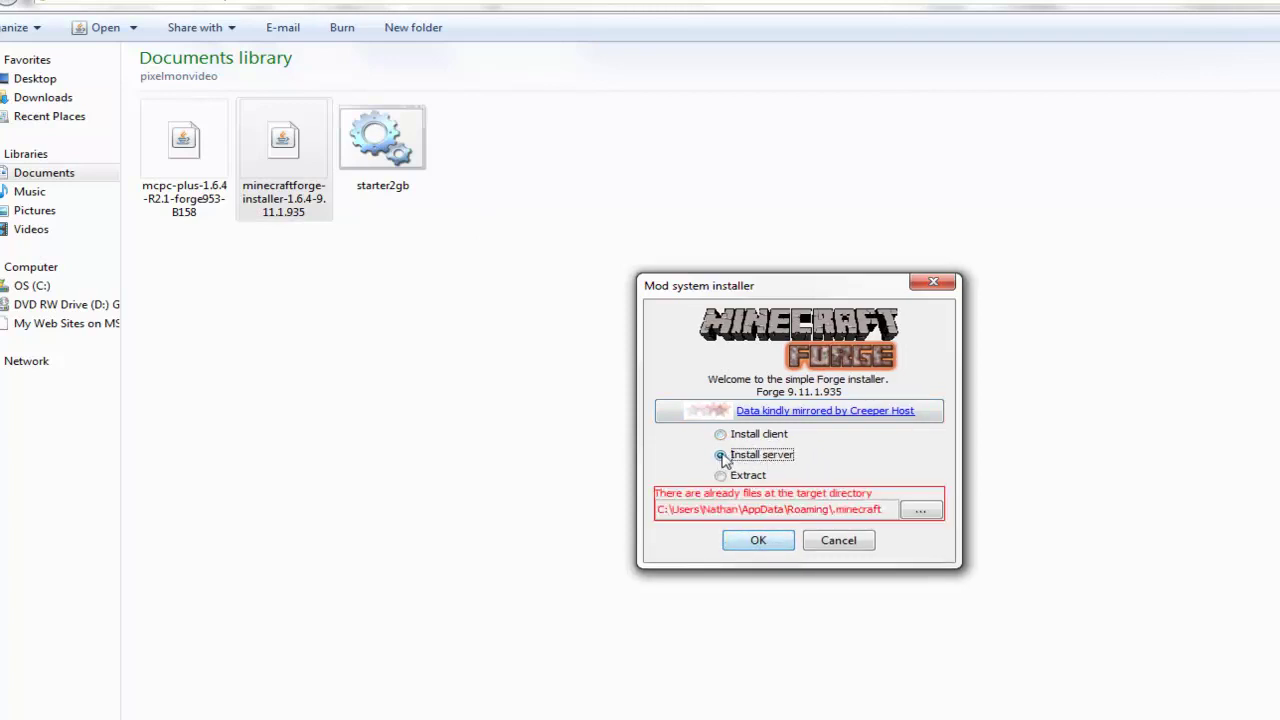
{"action": "left_click", "coordinate": [918, 510]}
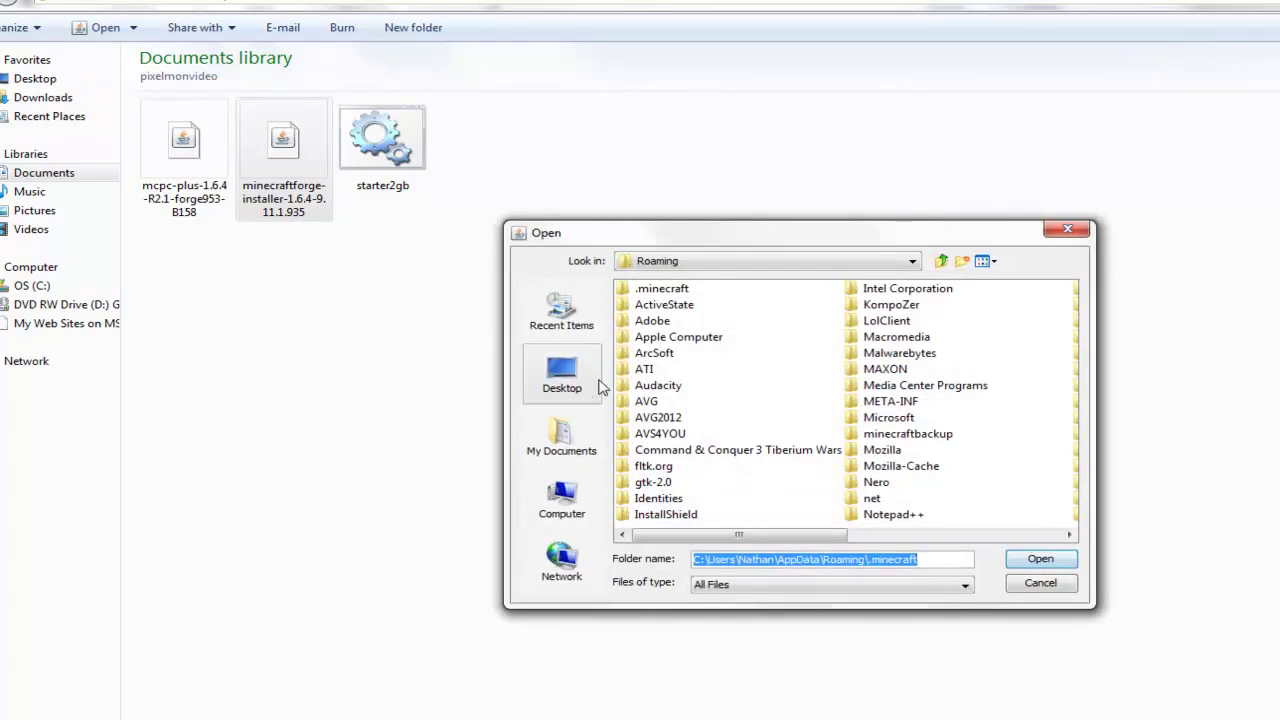
{"action": "left_click", "coordinate": [565, 442]}
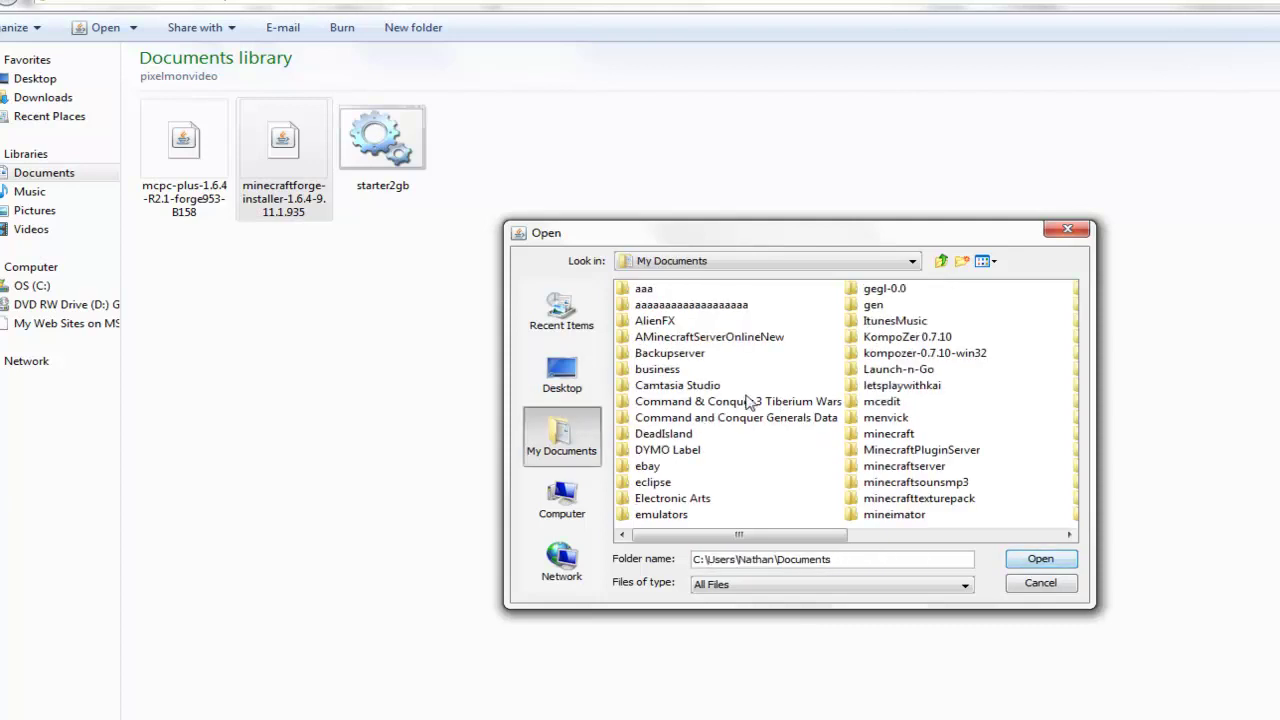
{"action": "left_click", "coordinate": [893, 417]}
{"action": "key", "text": "p"}
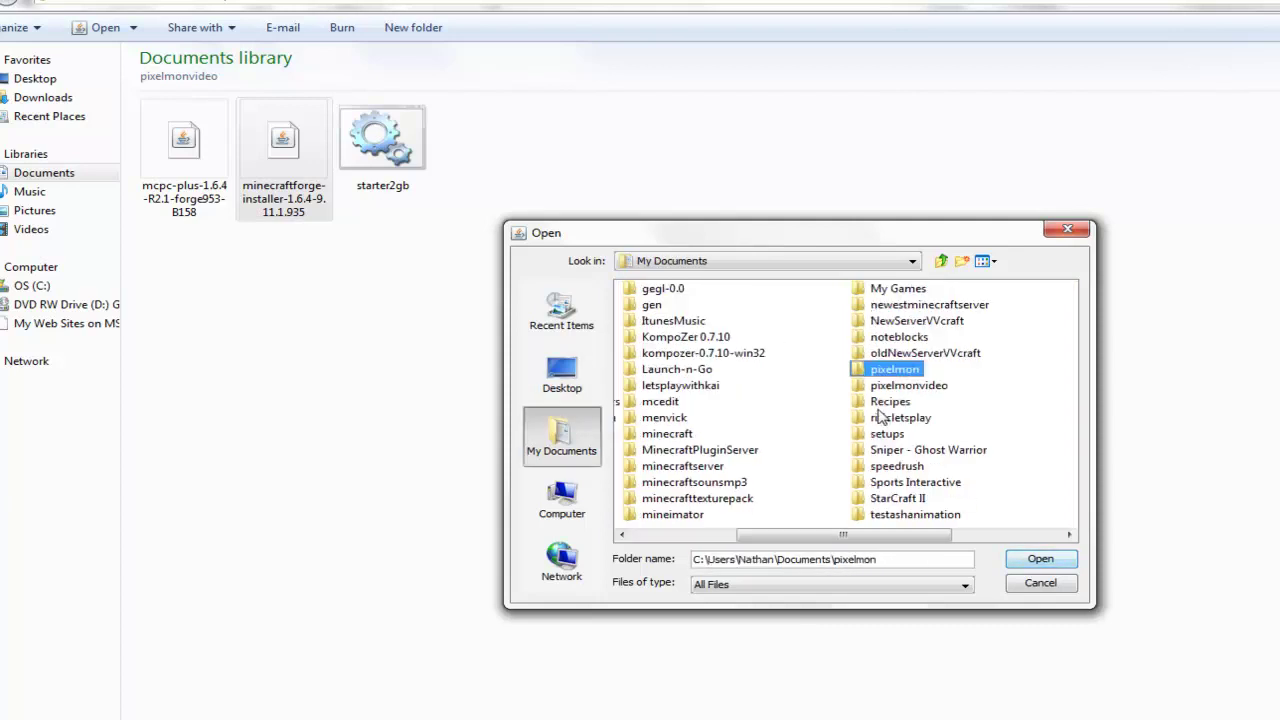
{"action": "double_click", "coordinate": [910, 390]}
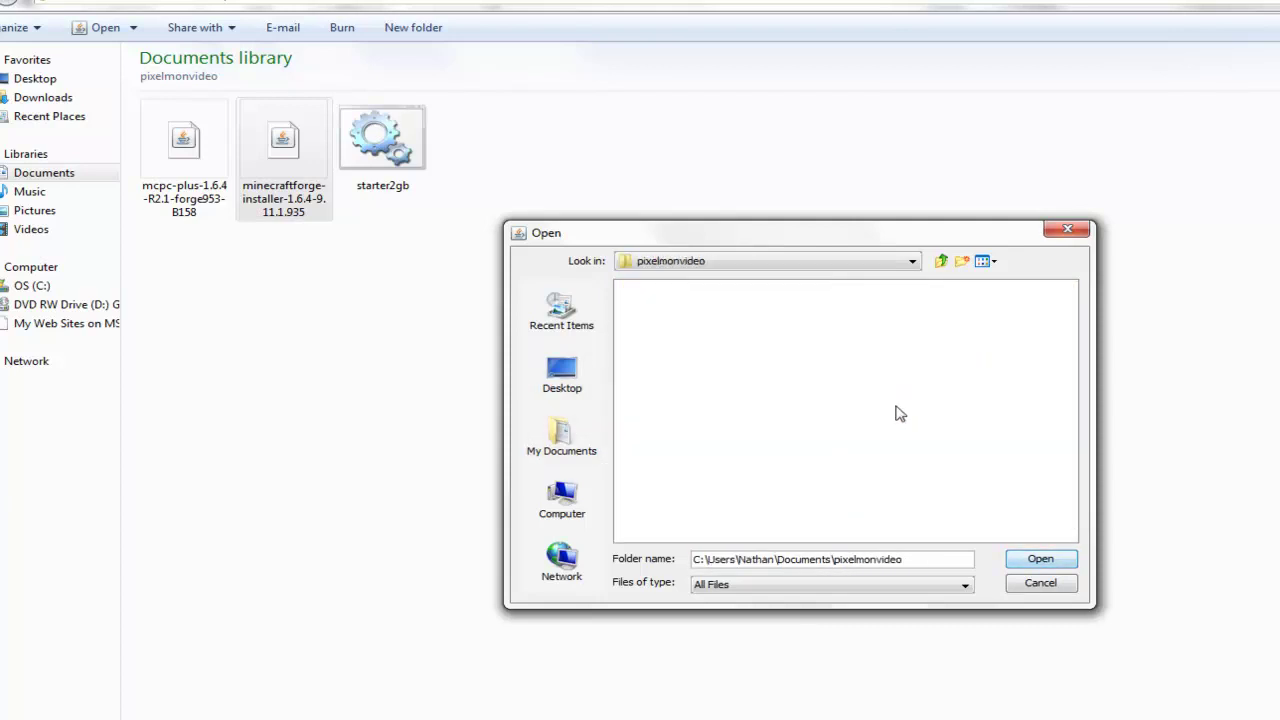
{"action": "left_click", "coordinate": [1040, 560]}
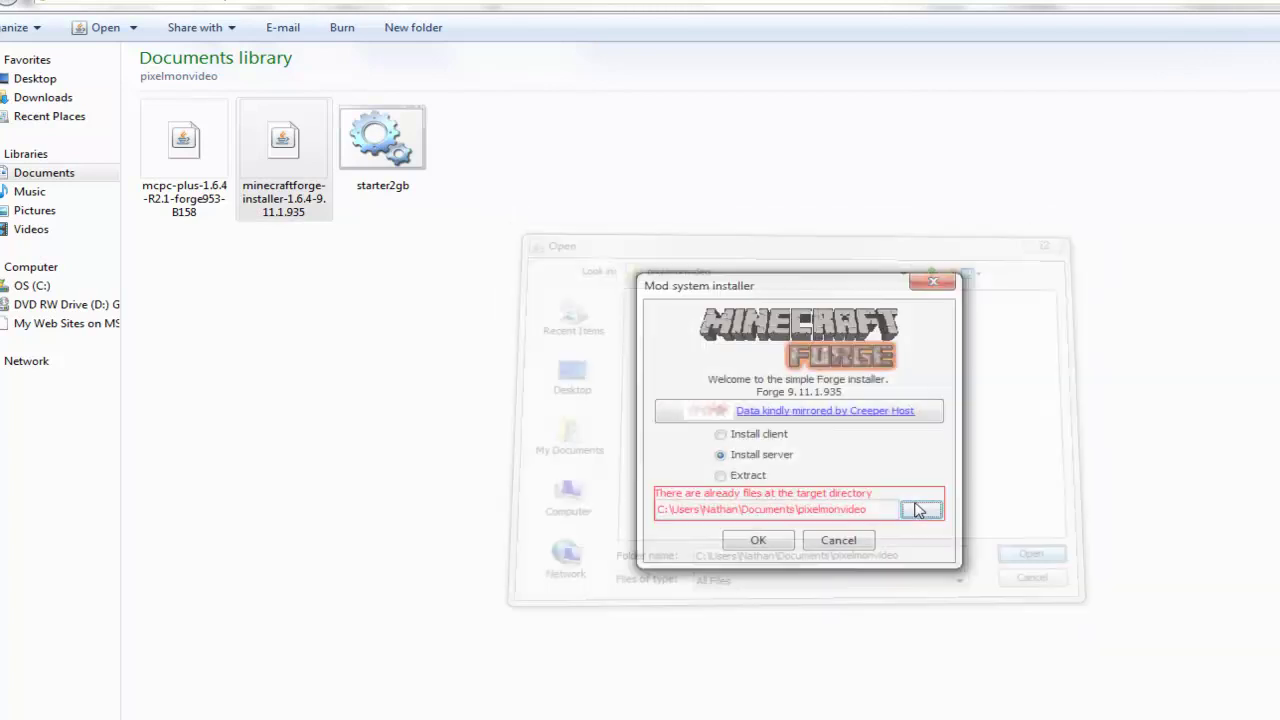
{"action": "left_click", "coordinate": [772, 542]}
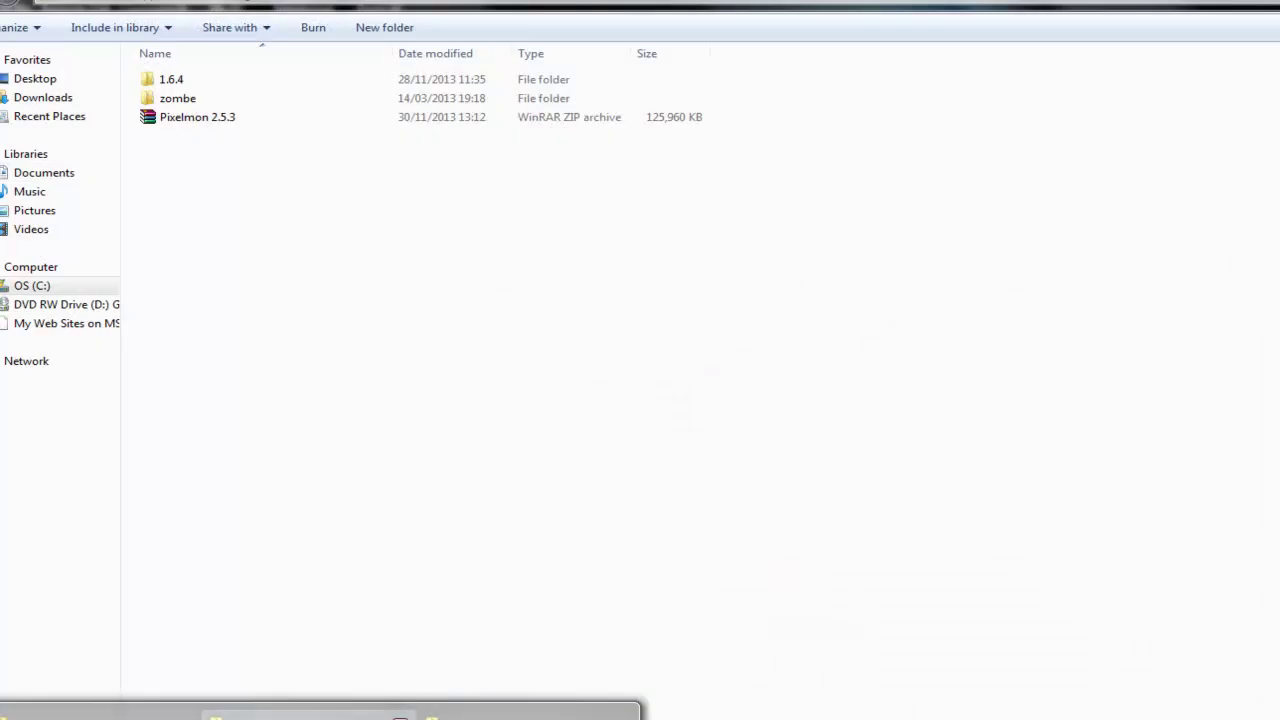
Copy the Pixelmon 2.5.3 archive into the pixelmonvideo server folder, dismissing the Forge installer's completion message
{"action": "right_click", "coordinate": [228, 128]}
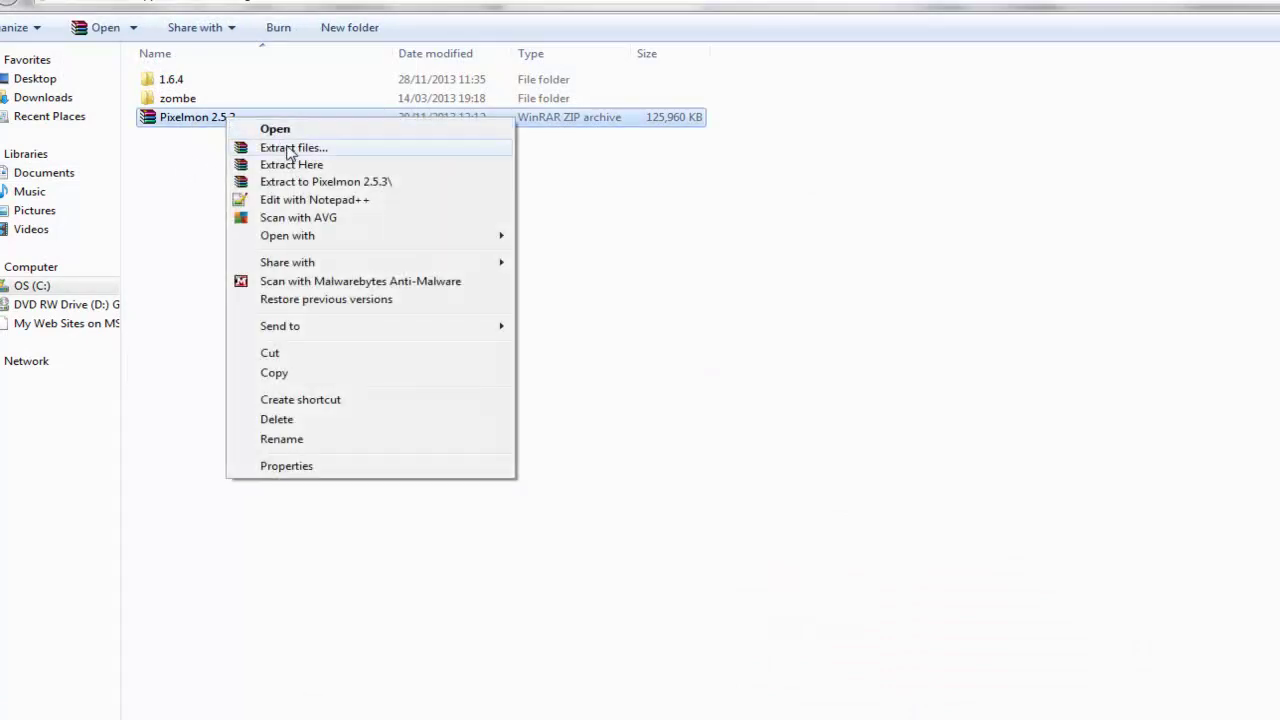
{"action": "left_click", "coordinate": [306, 372]}
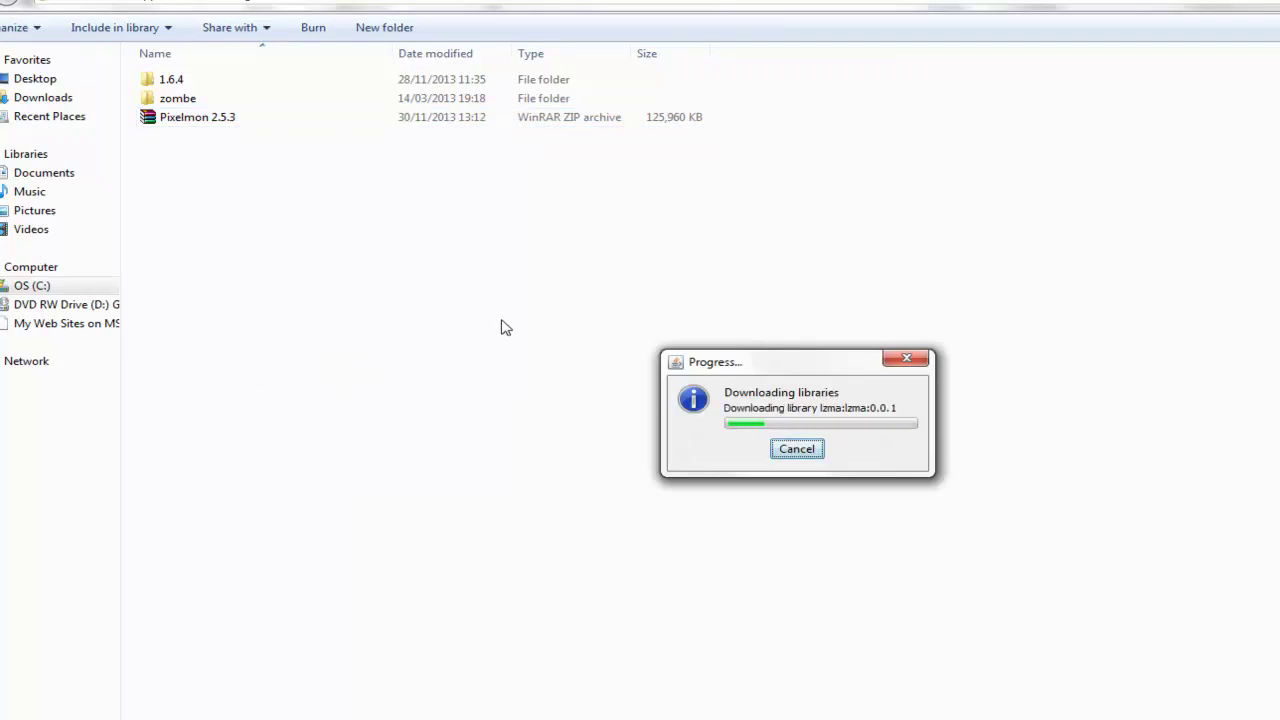
{"action": "key", "text": "alt+Tab"}
{"action": "left_click", "coordinate": [475, 343]}
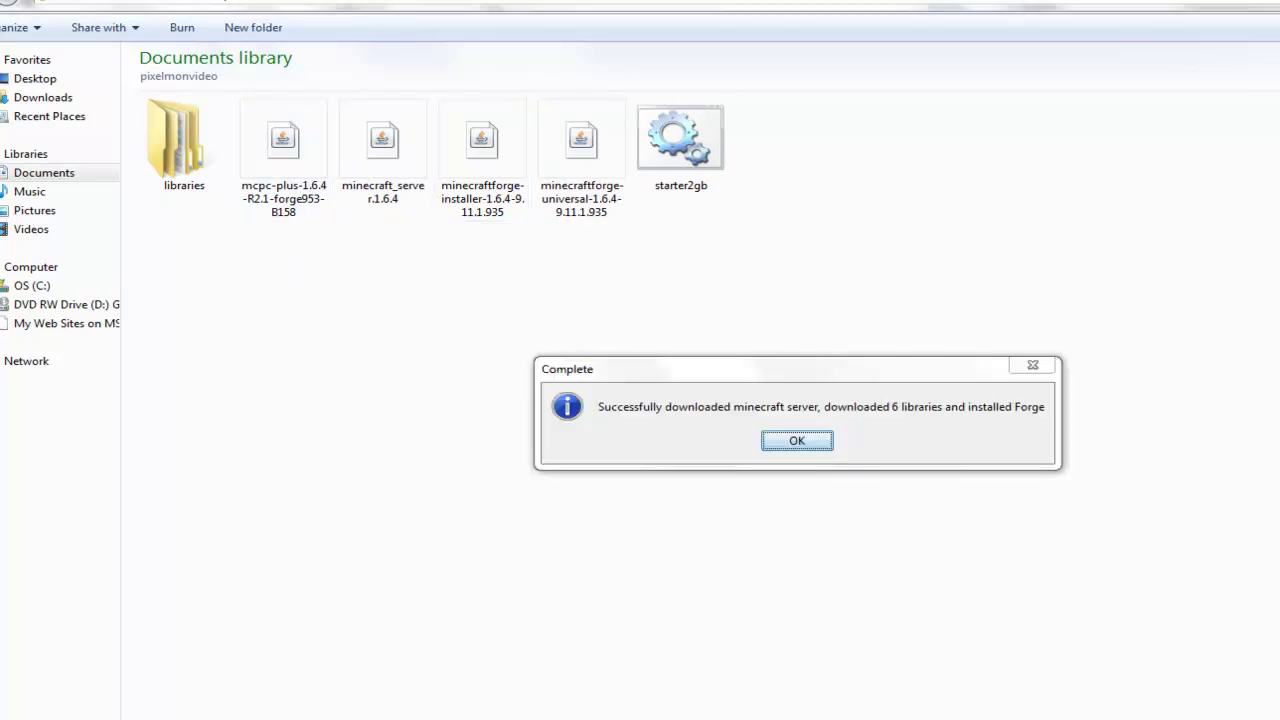
{"action": "left_click", "coordinate": [822, 441]}
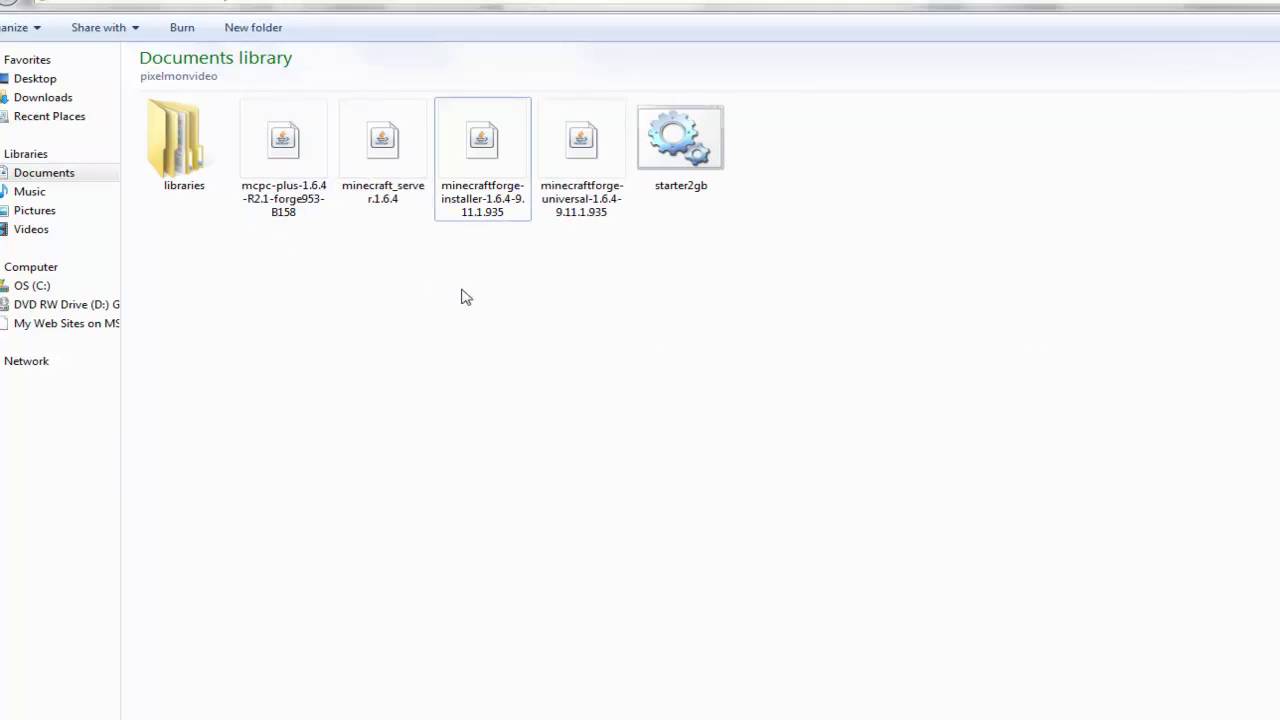
{"action": "right_click", "coordinate": [490, 326]}
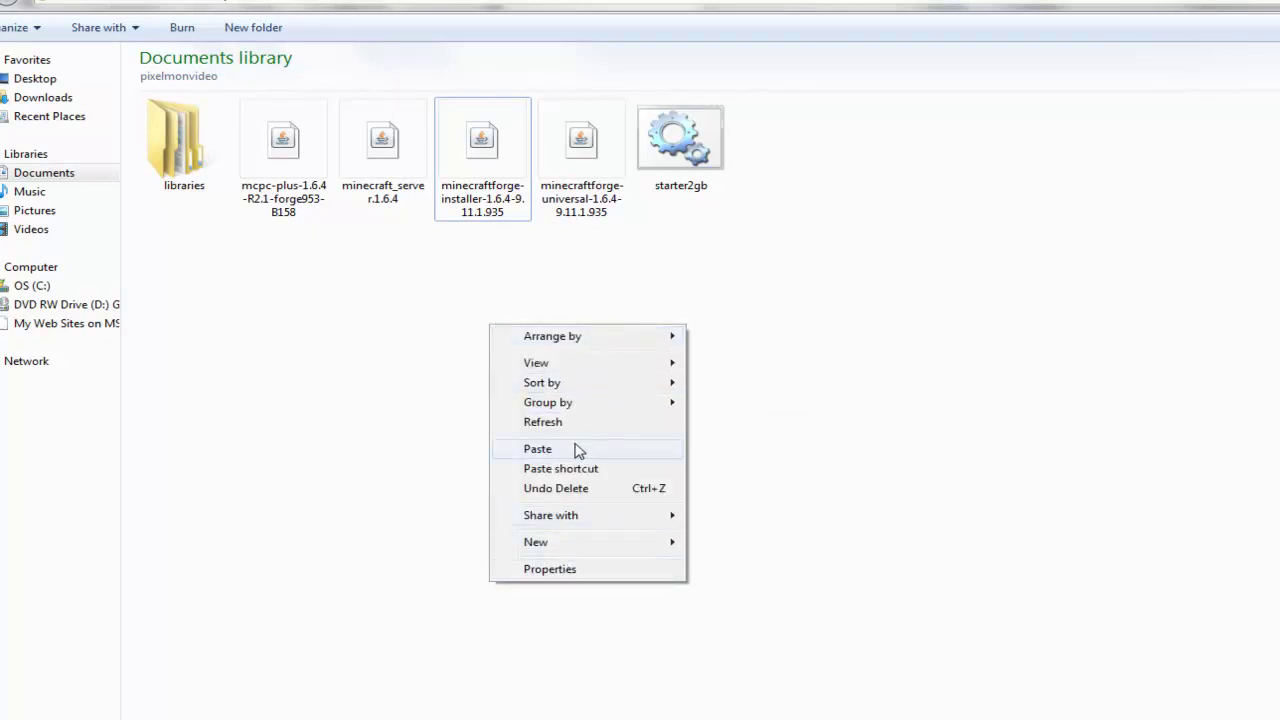
{"action": "left_click", "coordinate": [573, 450]}
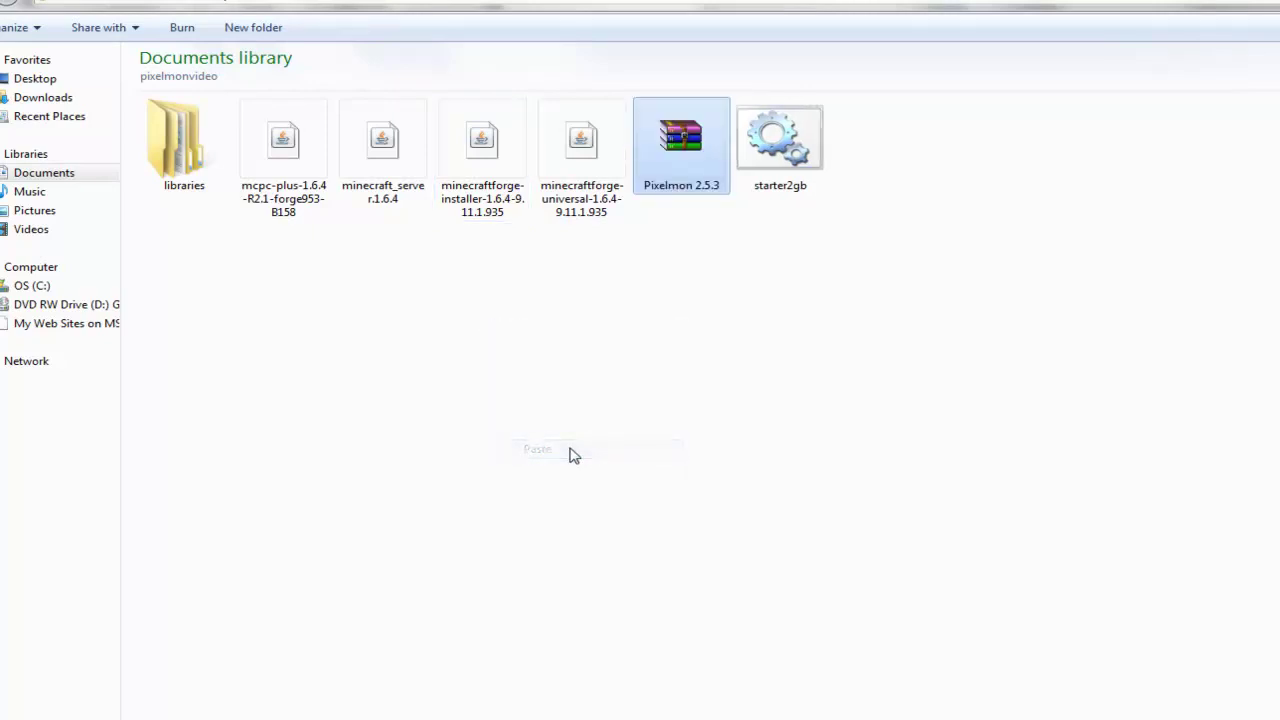
Rename the mcpc-plus-1.6.4-R2.1-forge953-B158 file as serverstart
{"action": "right_click", "coordinate": [303, 192]}
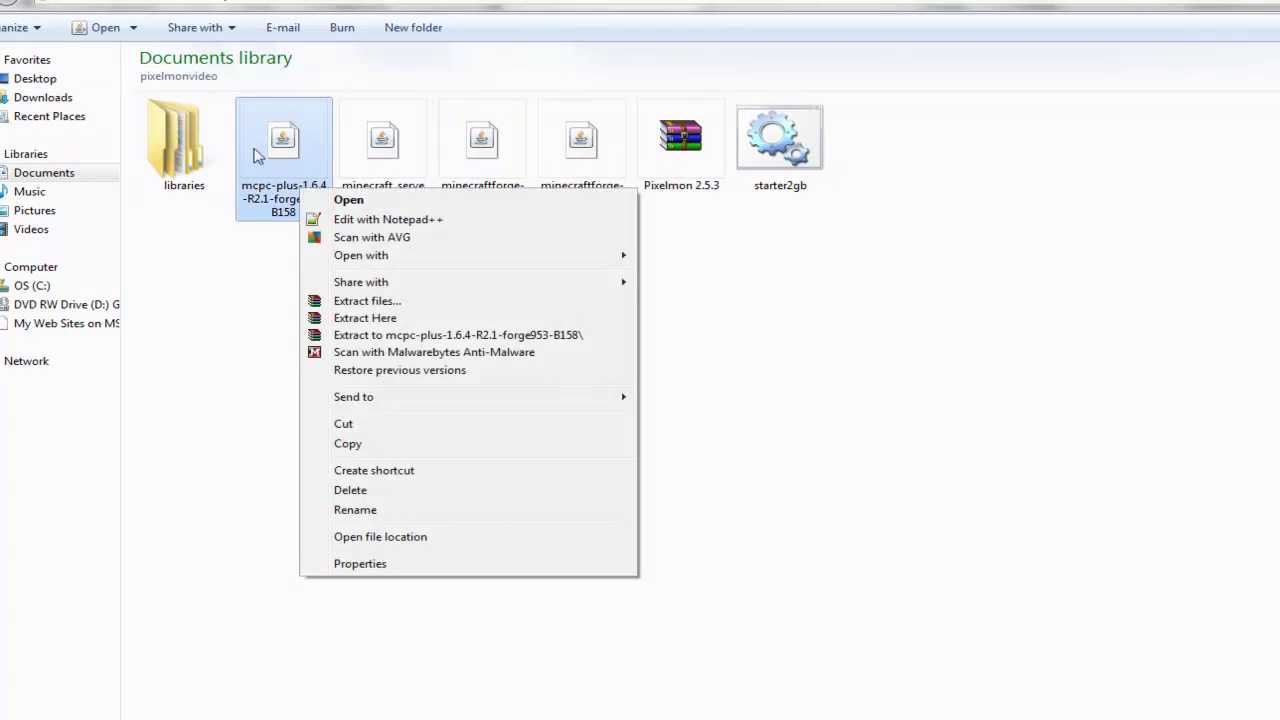
{"action": "left_click", "coordinate": [391, 510]}
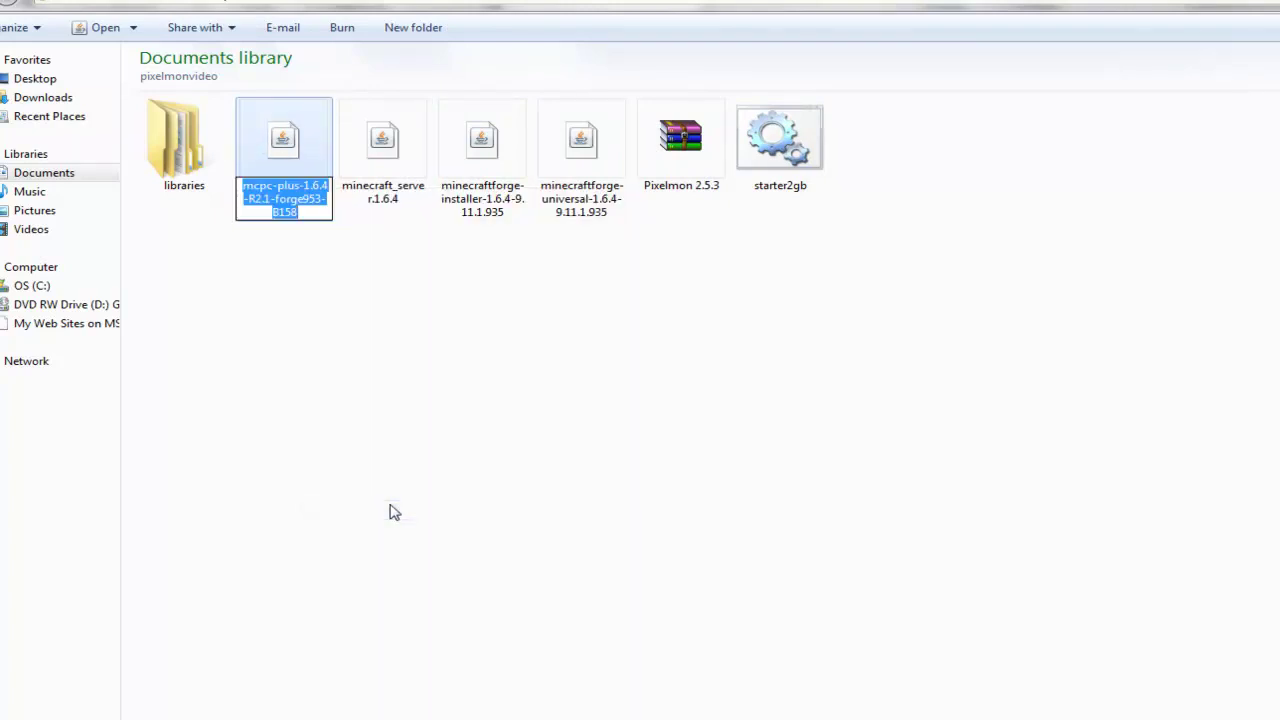
{"action": "type", "text": "servers"}
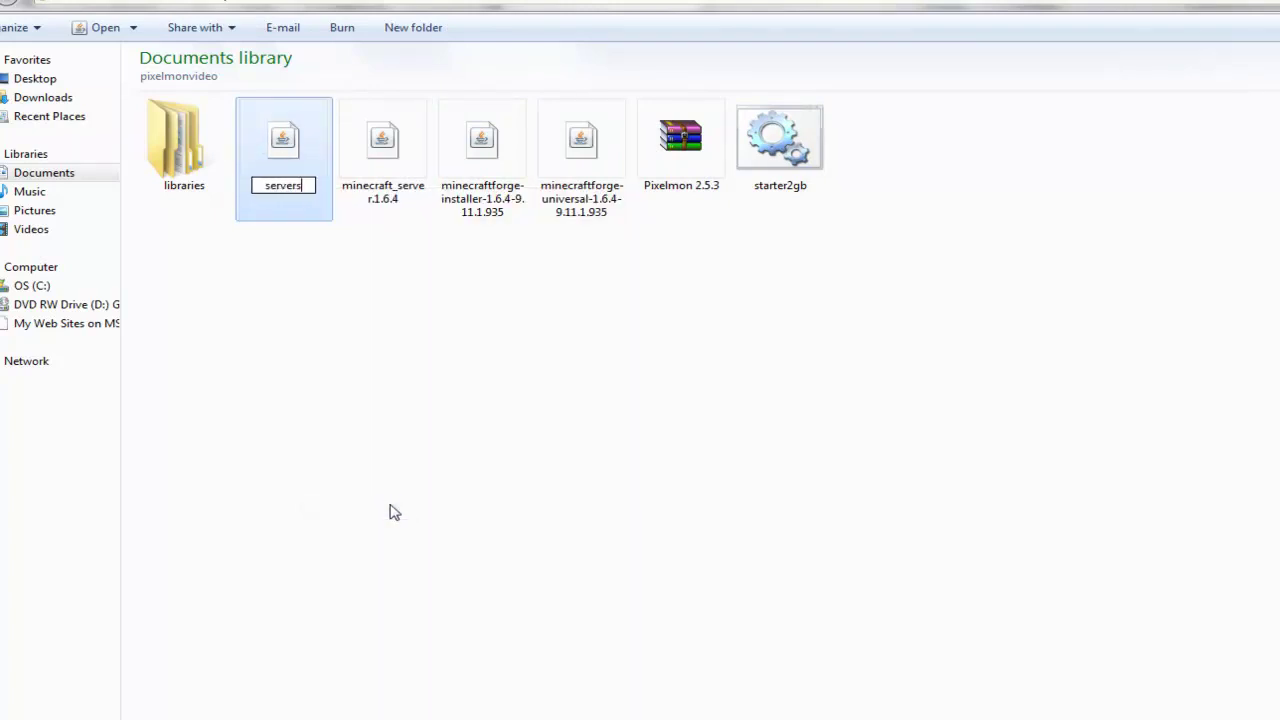
{"action": "type", "text": "tart"}
{"action": "left_click", "coordinate": [316, 334]}
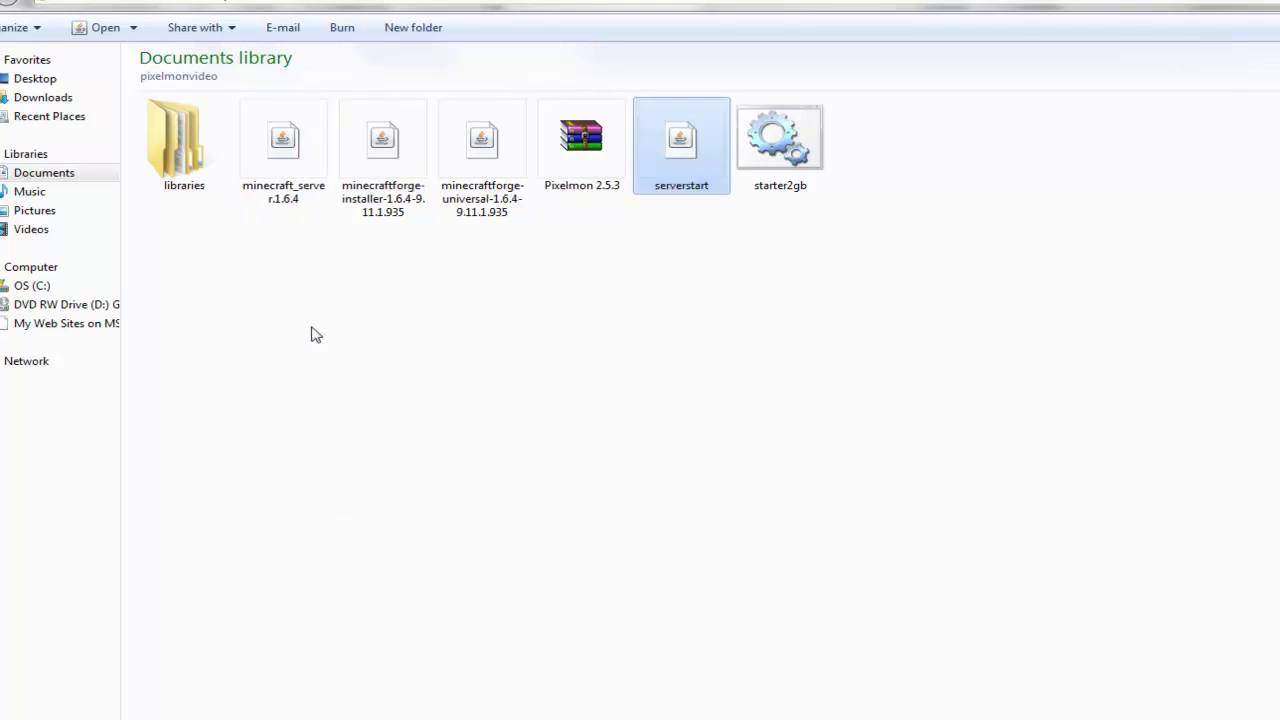
Edit the starter2gb batch file so its java command launches serverstart.jar instead of starter.jar
{"action": "right_click", "coordinate": [757, 166]}
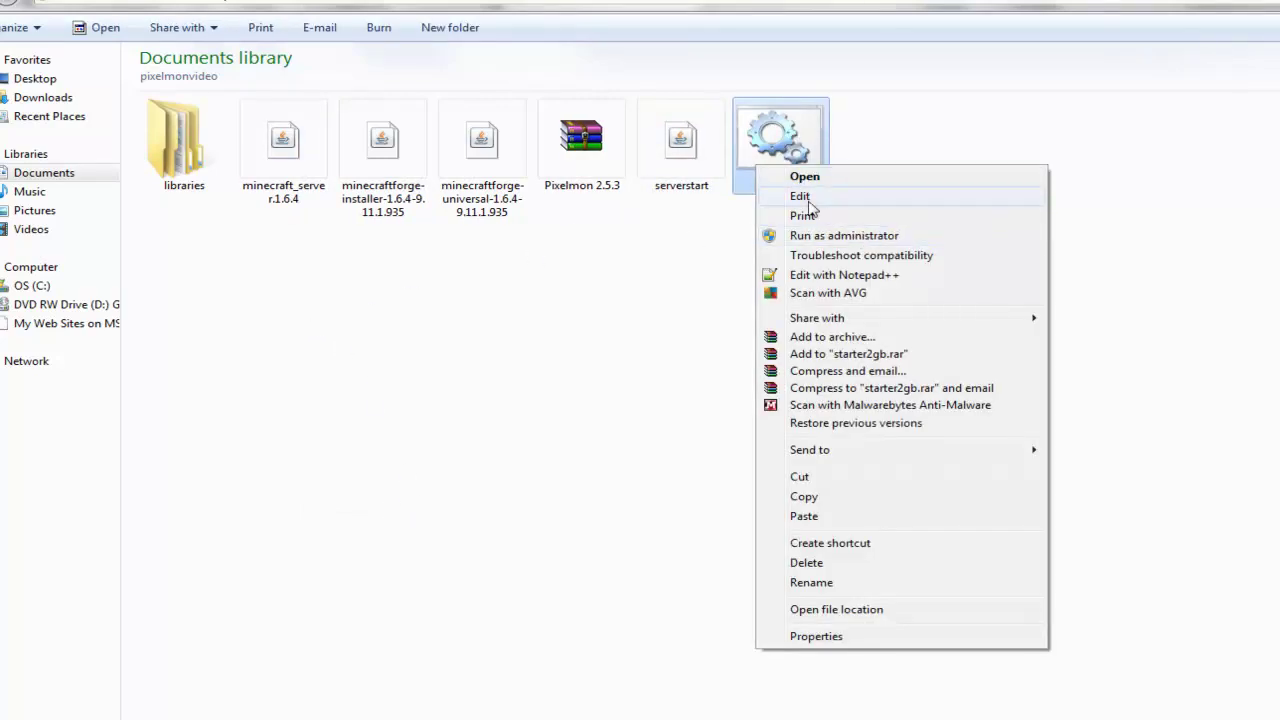
{"action": "left_click", "coordinate": [800, 196]}
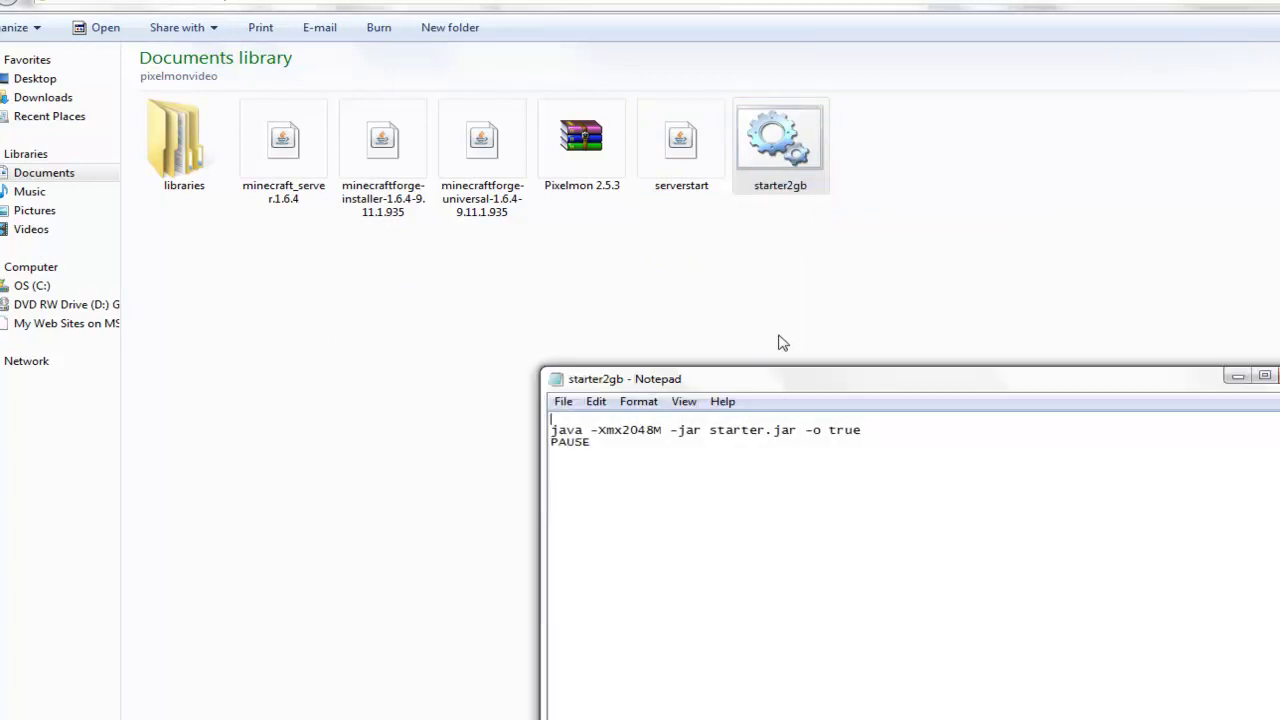
{"action": "left_click_drag", "start_coordinate": [758, 496], "coordinate": [366, 339]}
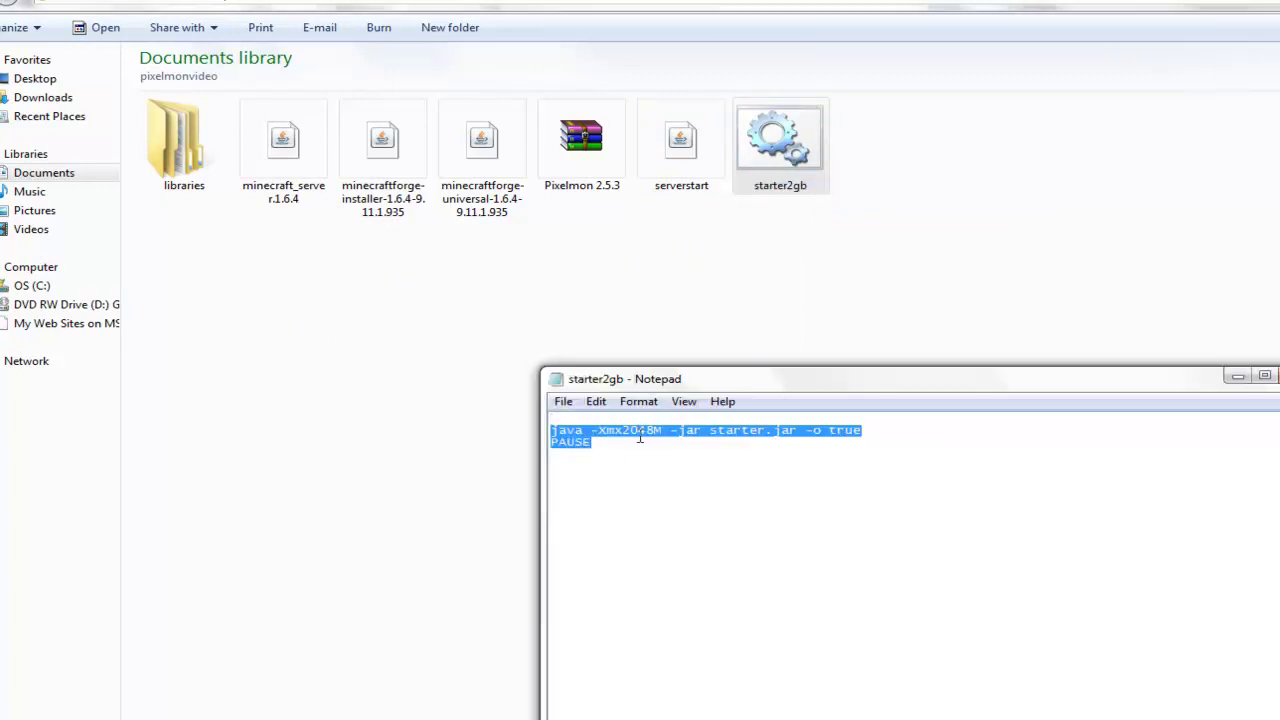
{"action": "left_click", "coordinate": [741, 487]}
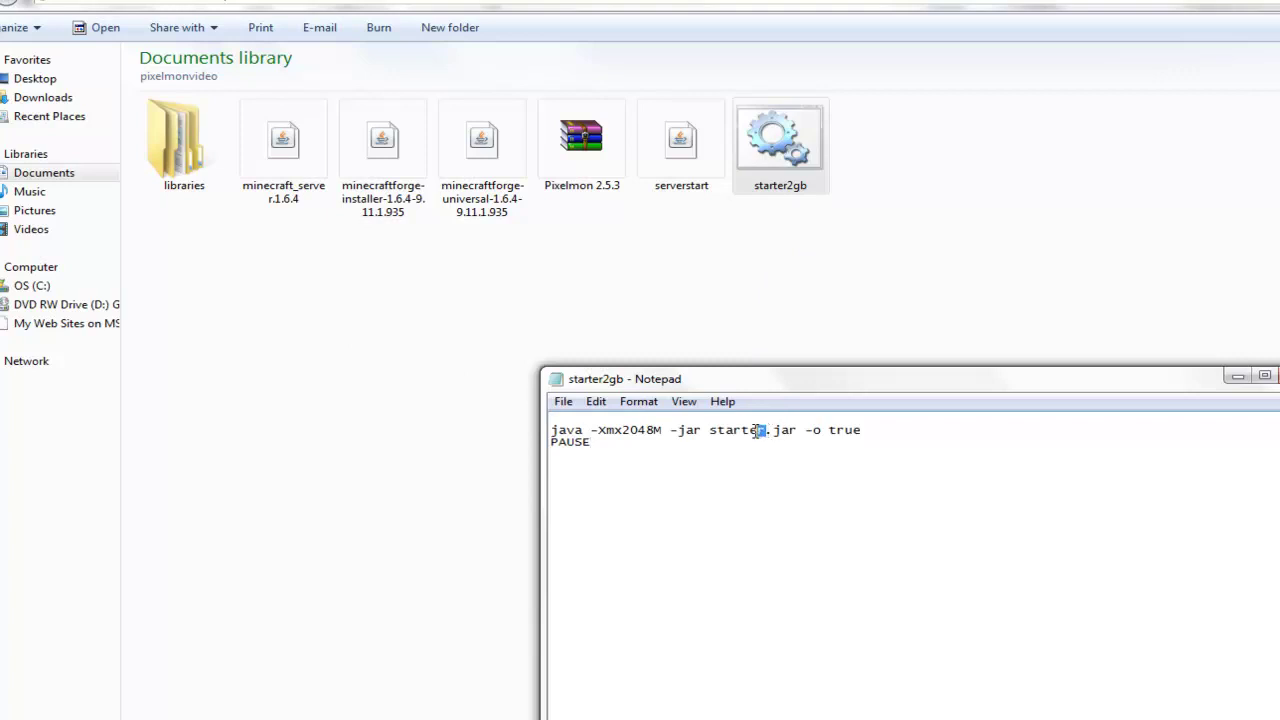
{"action": "type", "text": "serverstart"}
{"action": "left_click_drag", "start_coordinate": [761, 493], "coordinate": [341, 369]}
{"action": "left_click", "coordinate": [622, 430]}
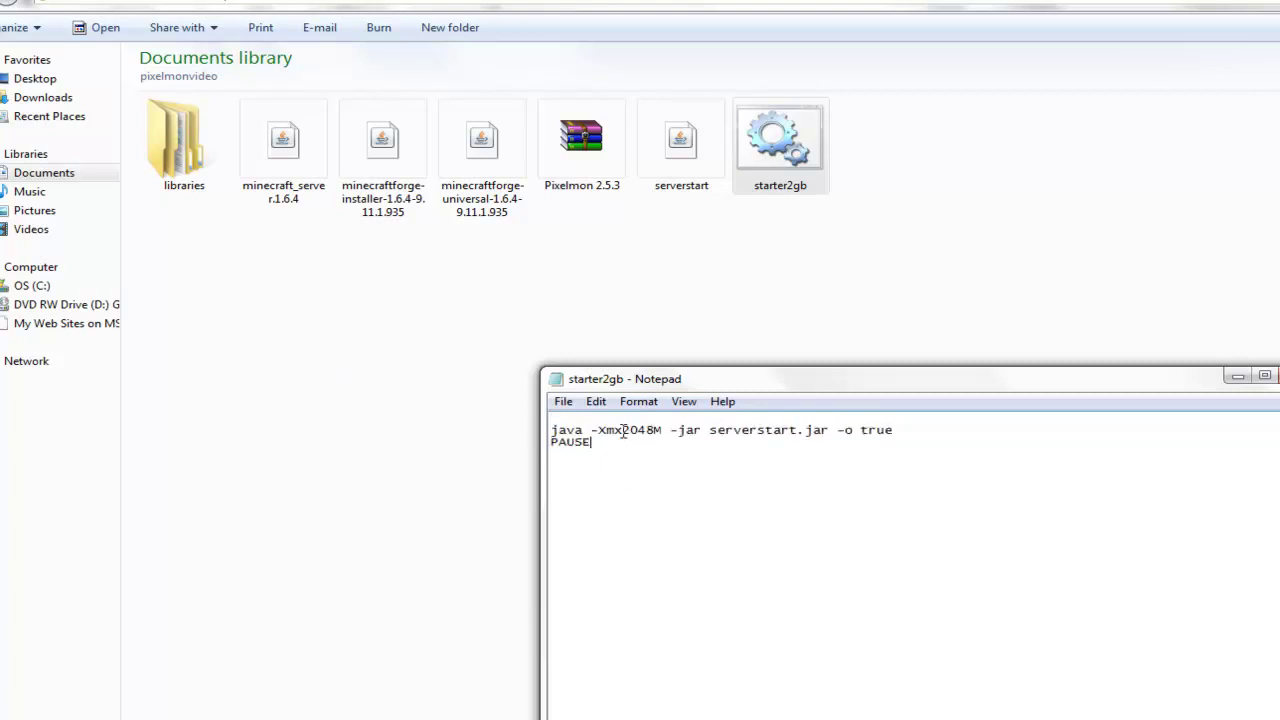
{"action": "left_click_drag", "start_coordinate": [622, 430], "coordinate": [660, 428]}
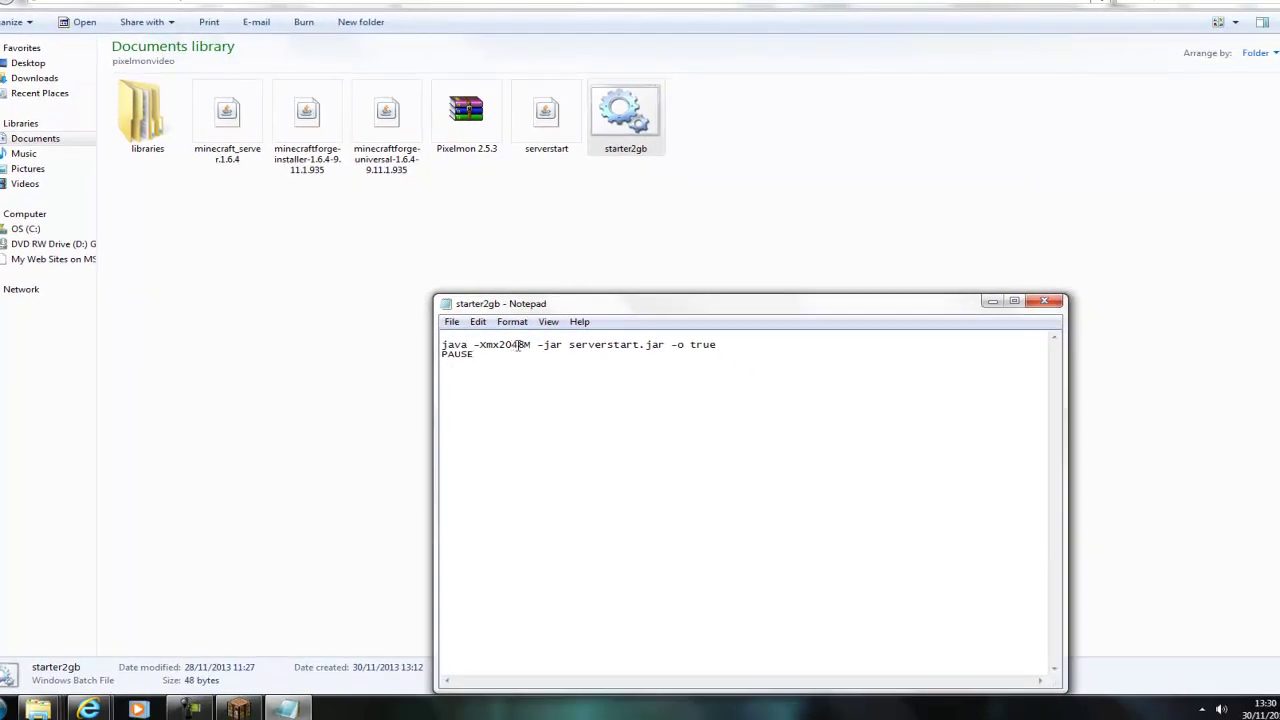
{"action": "left_click_drag", "start_coordinate": [486, 355], "coordinate": [442, 337]}
Save the edited batch file as starter2gbb.bat in the pixelmonvideo folder using the All Files type, and close it
{"action": "left_click", "coordinate": [451, 321]}
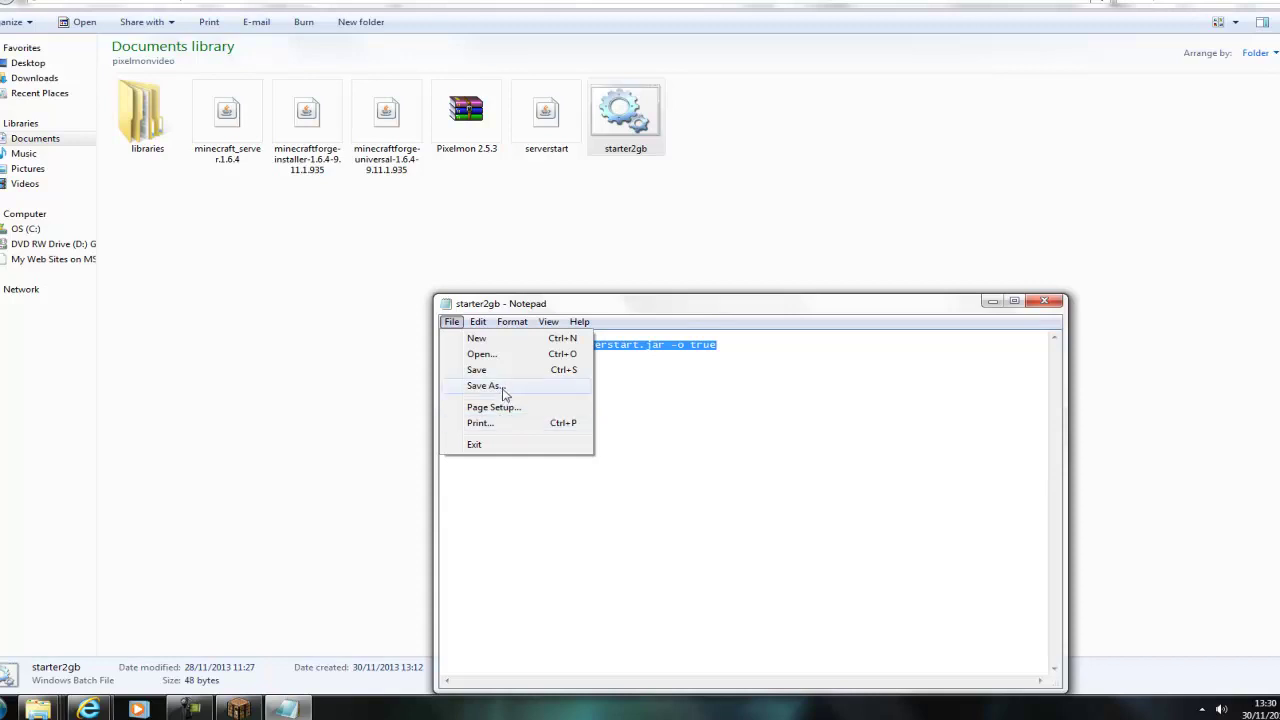
{"action": "left_click", "coordinate": [504, 387]}
{"action": "left_click", "coordinate": [602, 619]}
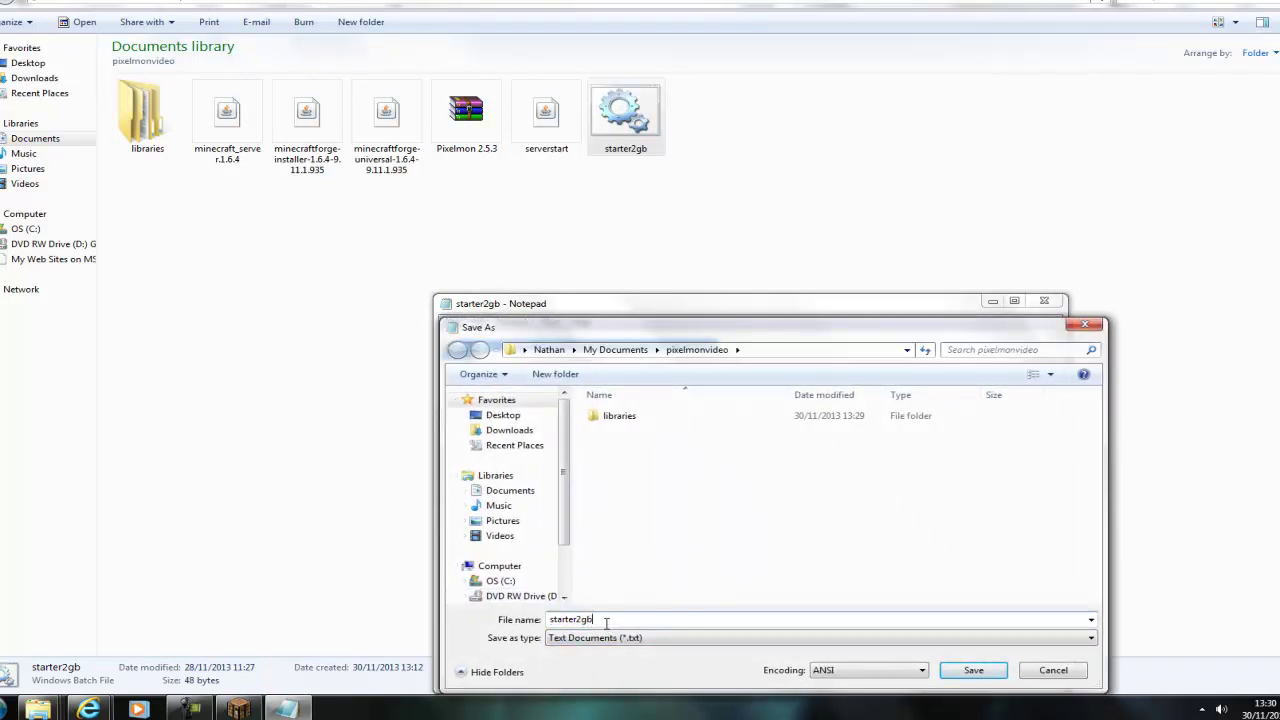
{"action": "type", "text": ".b"}
{"action": "left_click", "coordinate": [586, 639]}
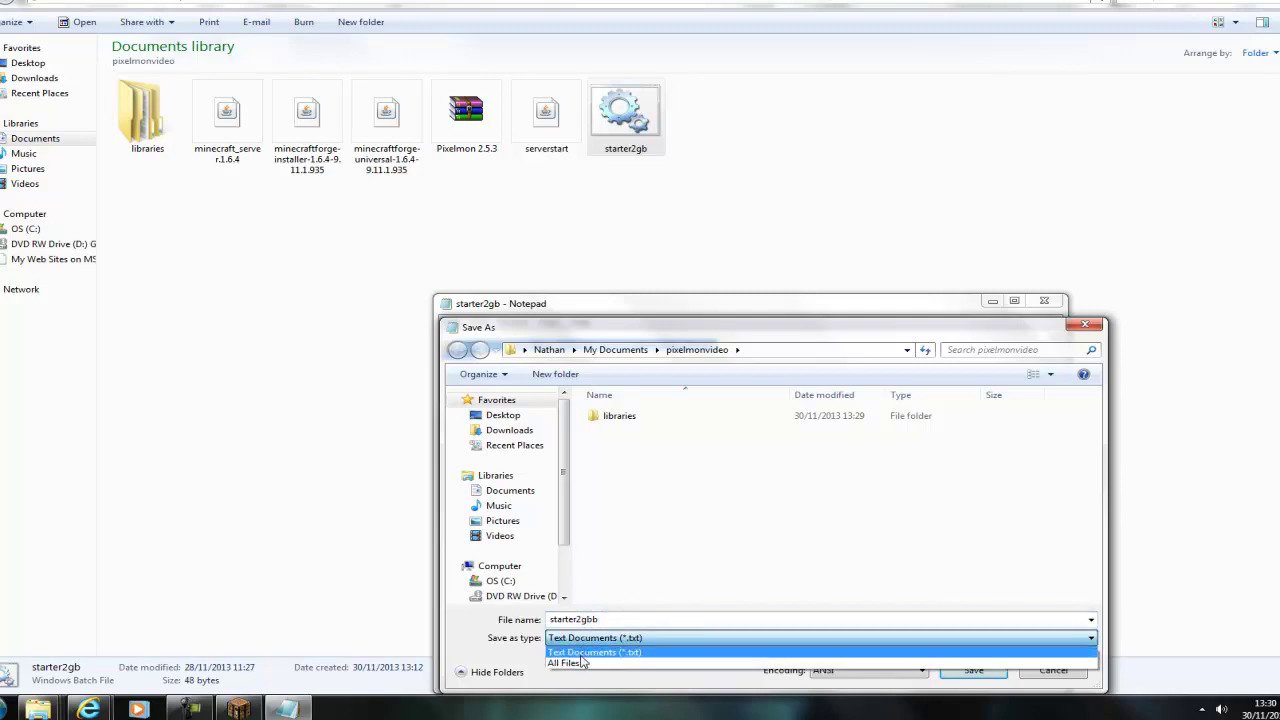
{"action": "left_click", "coordinate": [583, 663]}
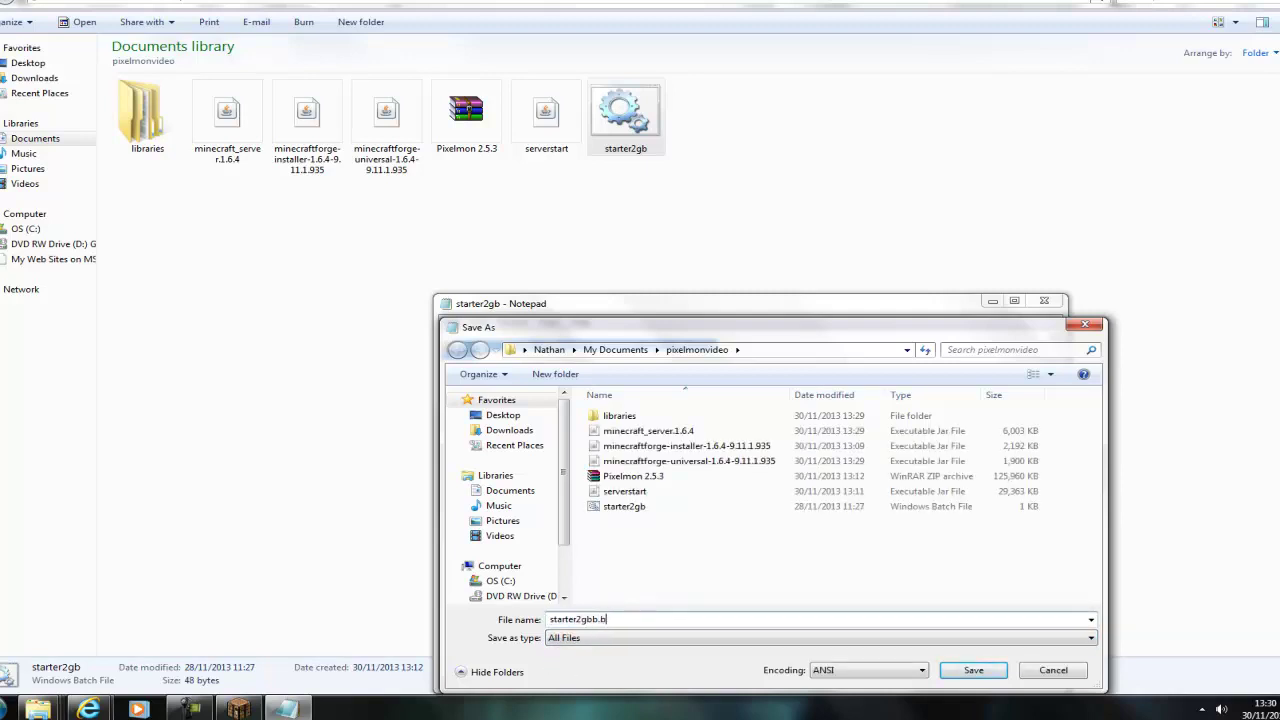
{"action": "left_click", "coordinate": [982, 677]}
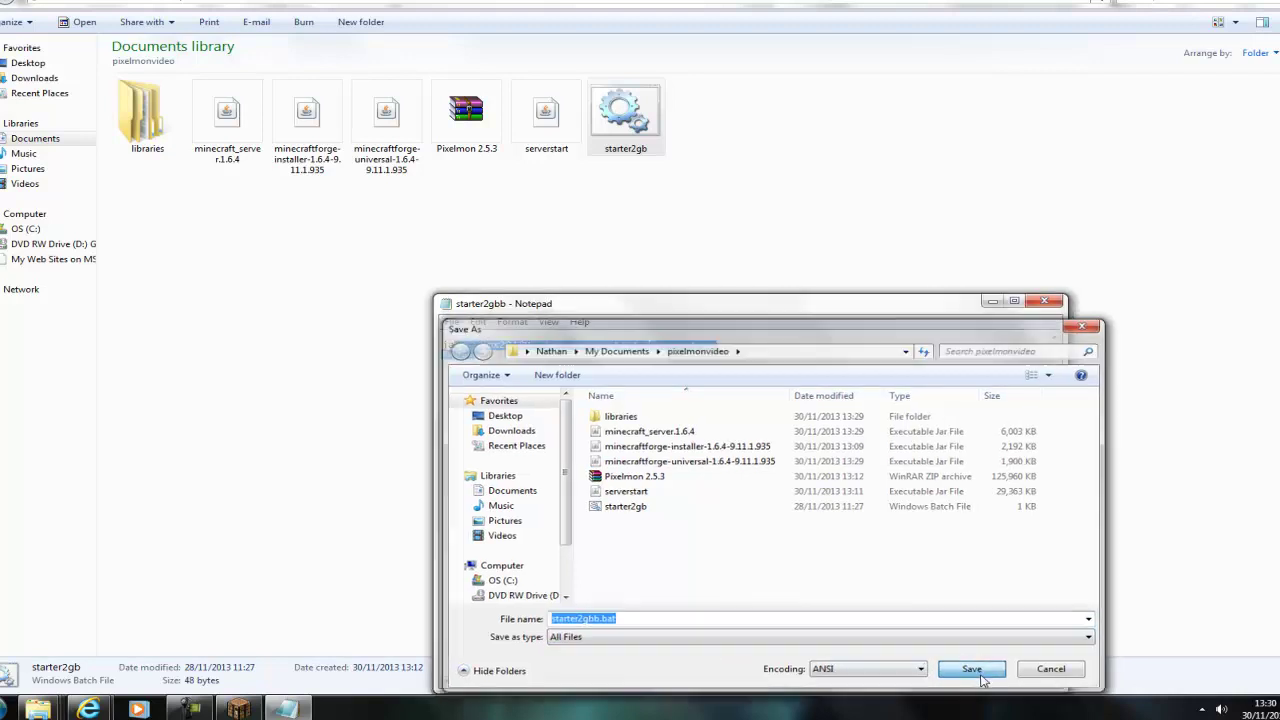
{"action": "left_click", "coordinate": [1043, 303]}
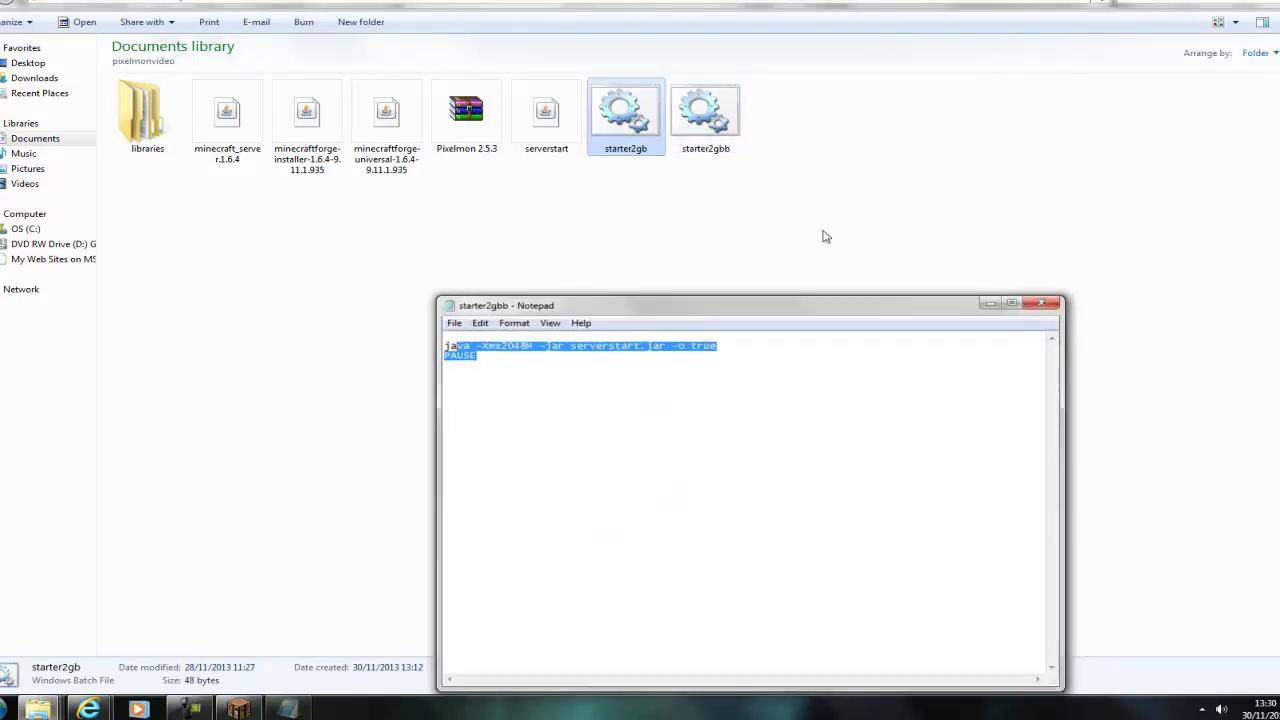
Run starter2gbb to generate the server files, and shut the server down with the stop command once it has loaded
{"action": "double_click", "coordinate": [716, 143]}
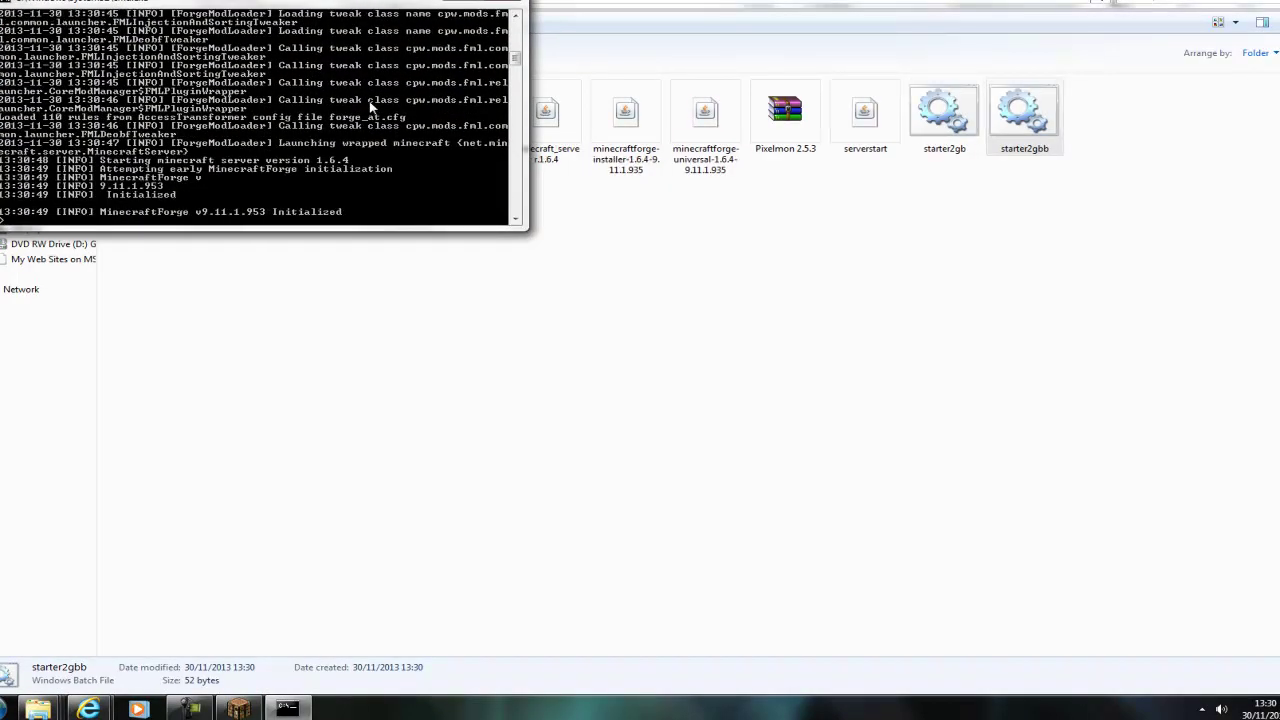
{"action": "left_click_drag", "start_coordinate": [320, 3], "coordinate": [444, 226]}
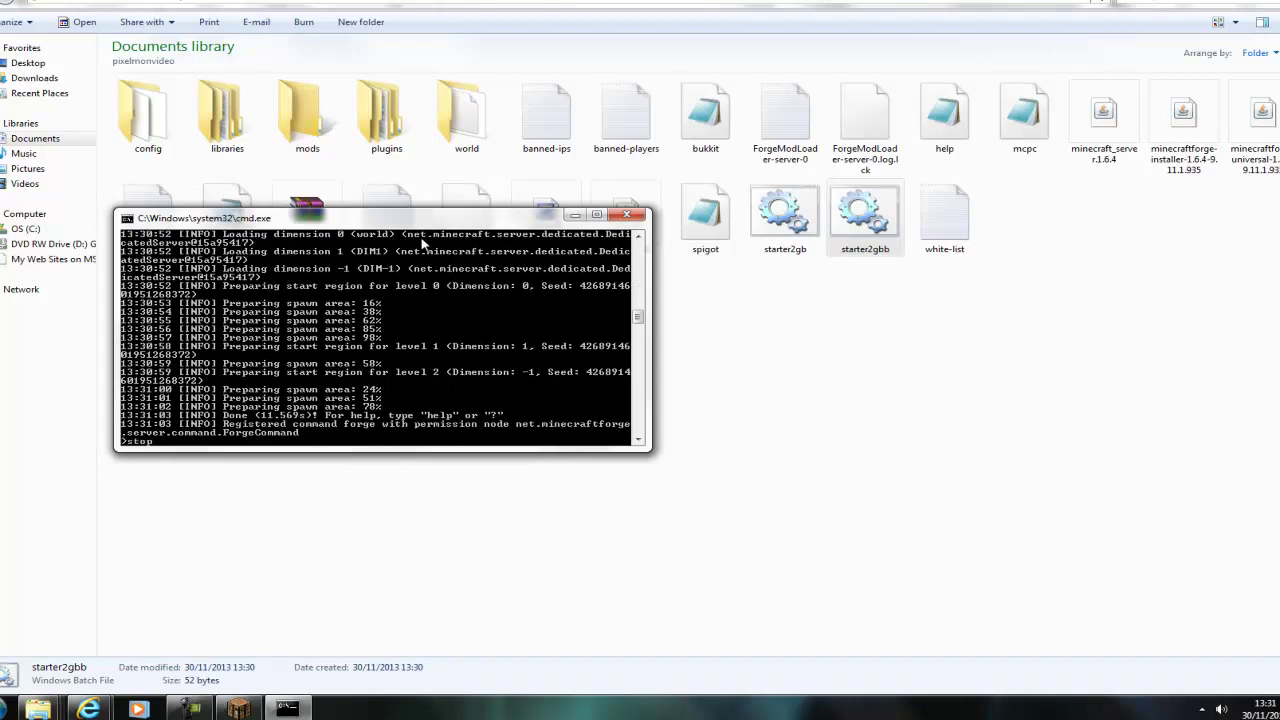
{"action": "key", "text": "Return"}
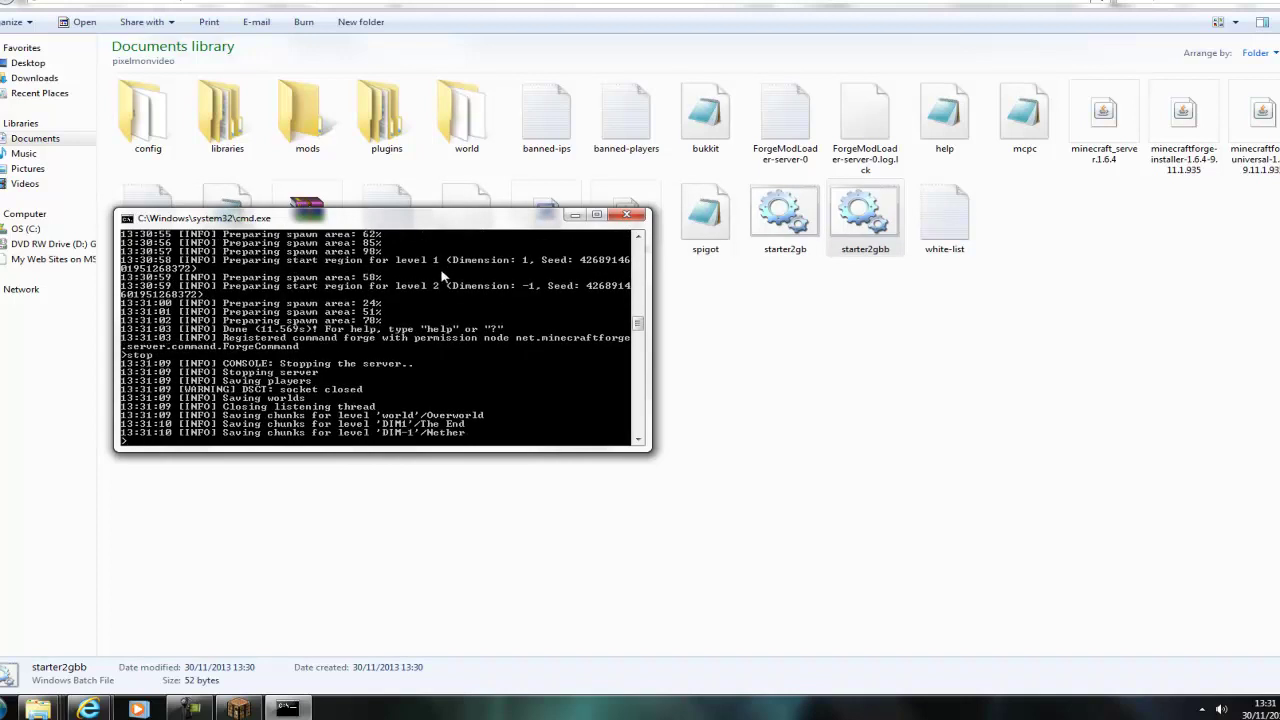
{"action": "key", "text": "Return"}
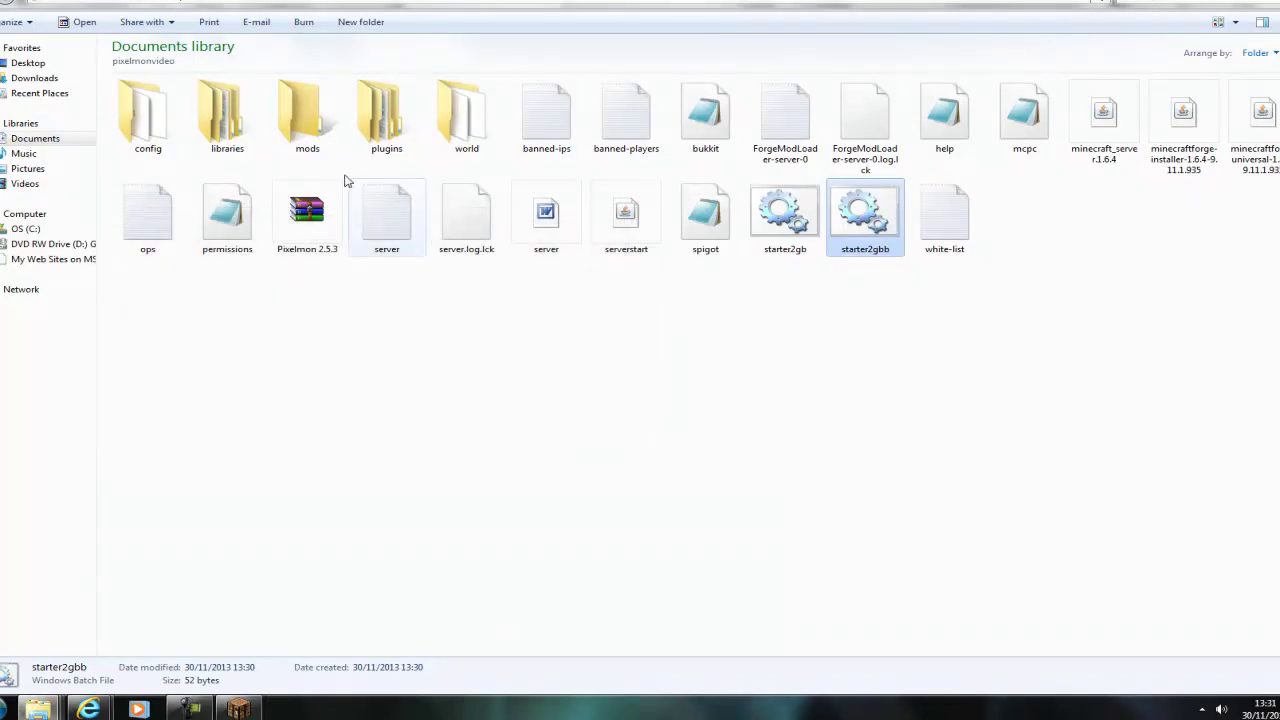
Move the Pixelmon 2.5.3 archive into mods, and copy the Essentials folder and jar from the pixelmon folder's plugins into pixelmonvideo's plugins
{"action": "left_click_drag", "start_coordinate": [307, 212], "coordinate": [303, 137]}
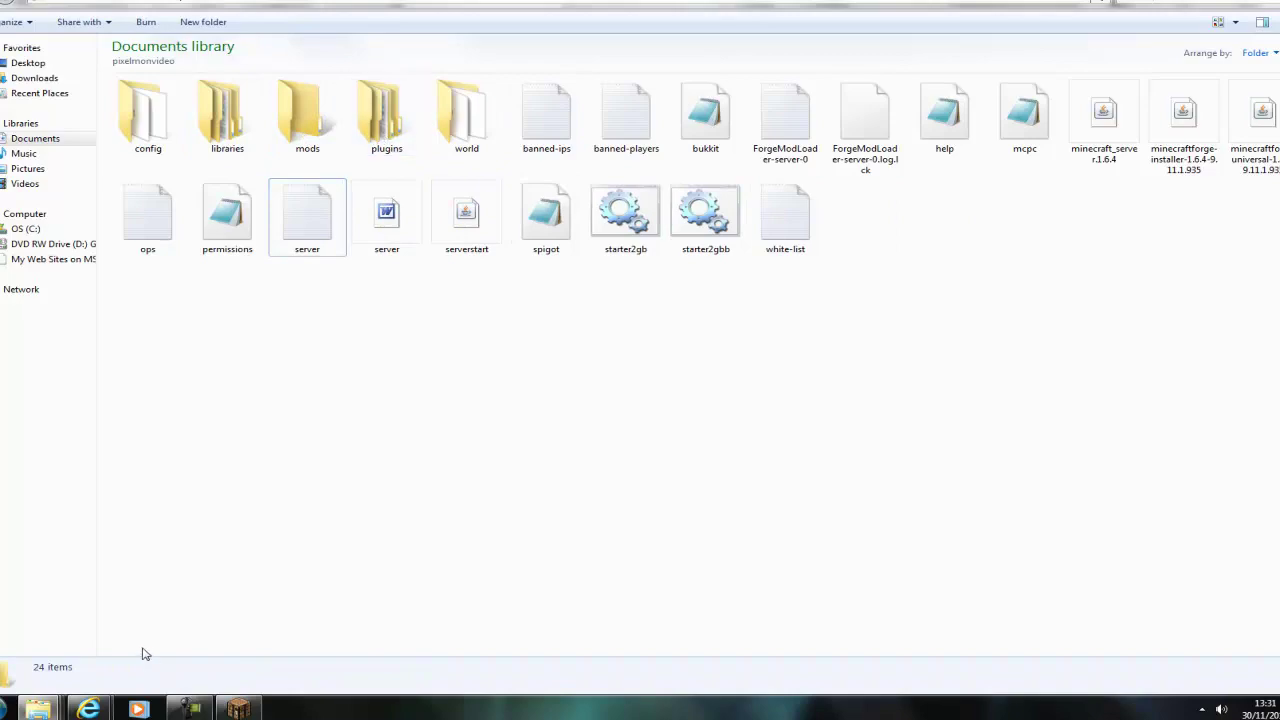
{"action": "mouse_move", "coordinate": [38, 708]}
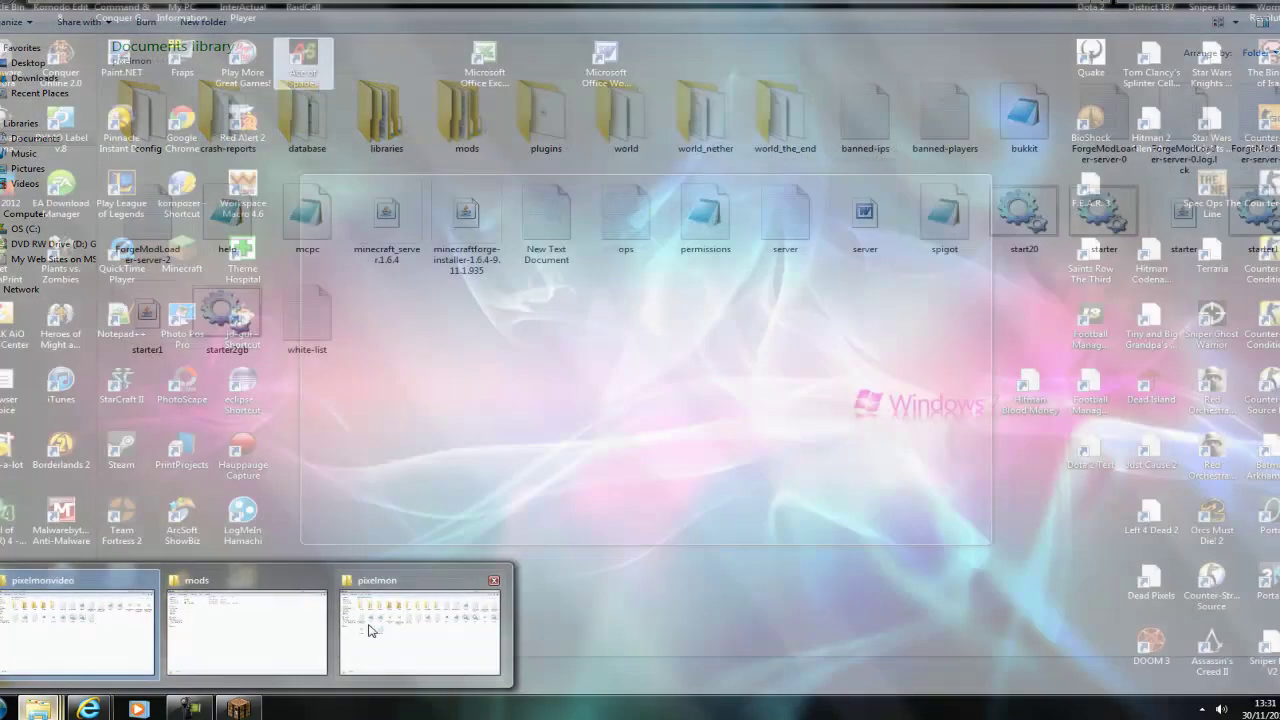
{"action": "left_click", "coordinate": [372, 632]}
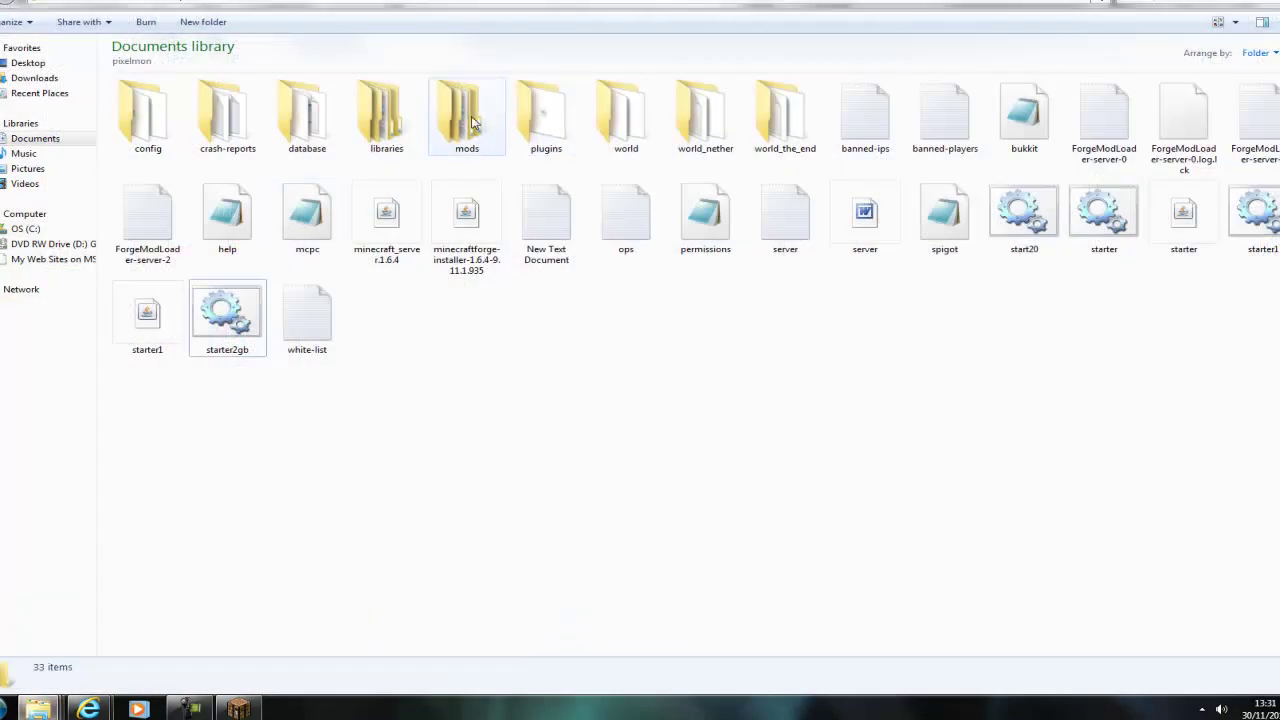
{"action": "double_click", "coordinate": [546, 115]}
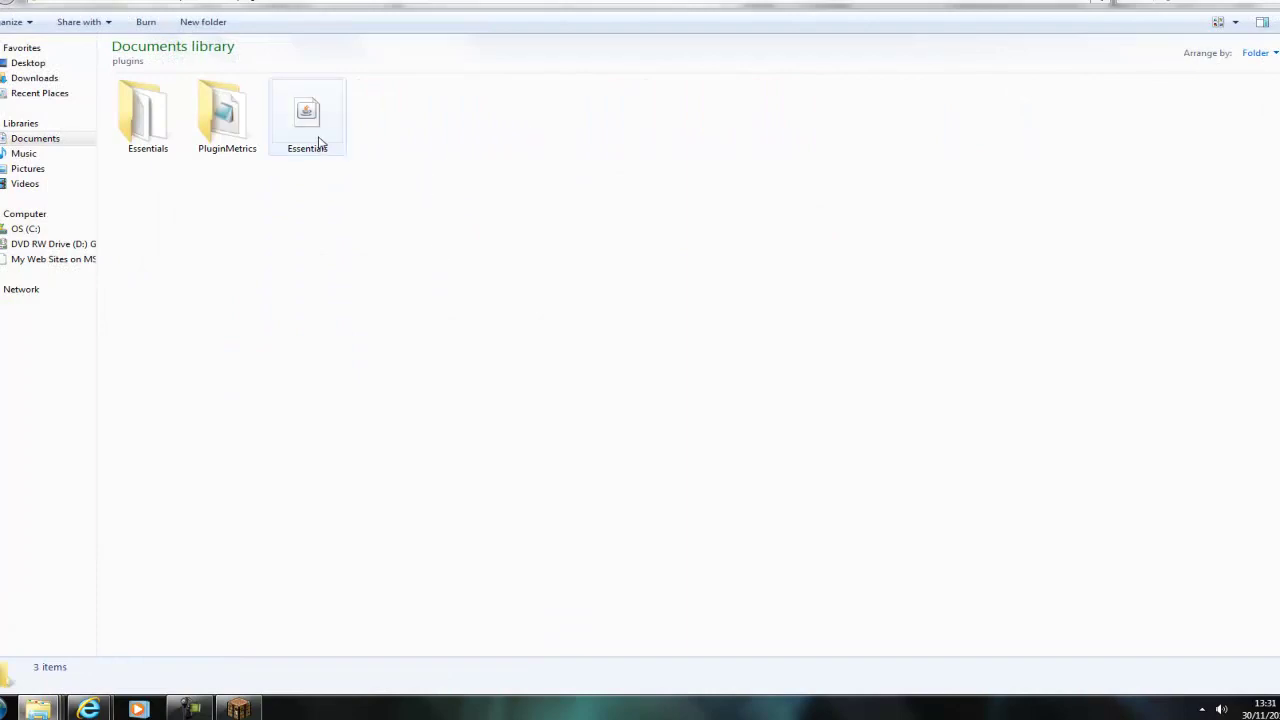
{"action": "left_click", "coordinate": [318, 140]}
{"action": "left_click", "coordinate": [150, 140], "text": "ctrl"}
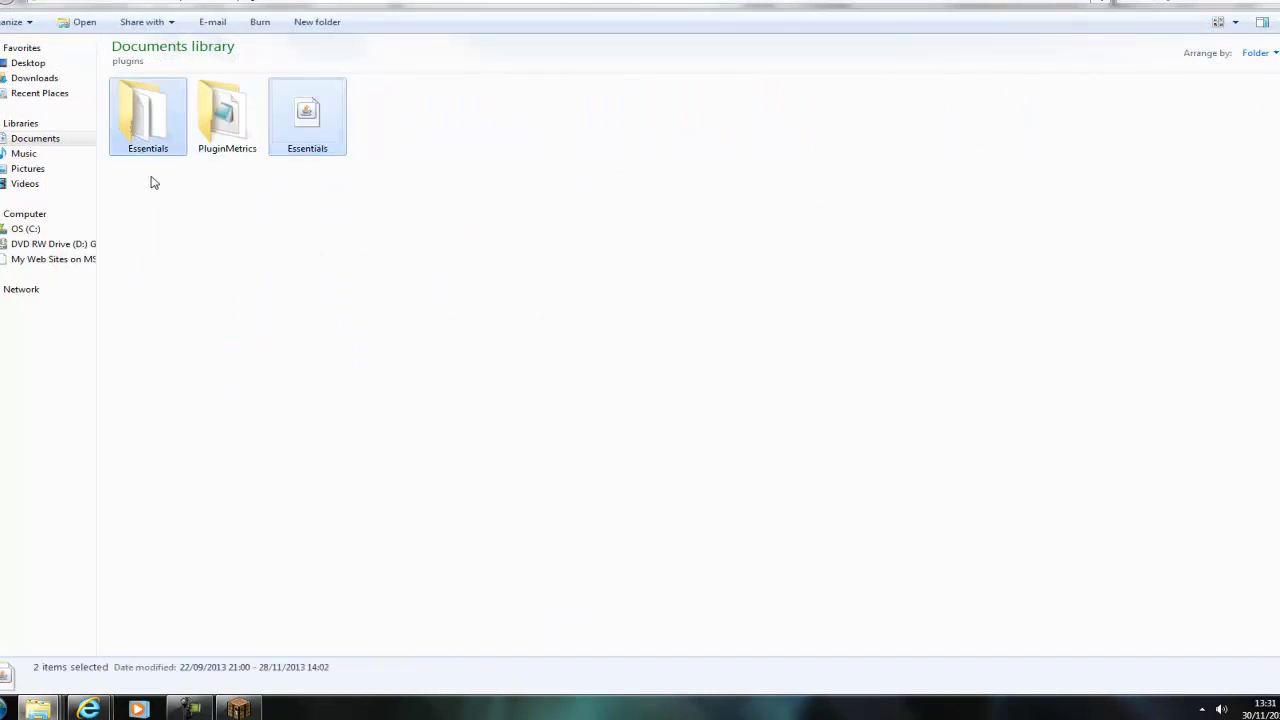
{"action": "key", "text": "BackSpace"}
{"action": "left_click", "coordinate": [385, 128]}
{"action": "double_click", "coordinate": [385, 128]}
{"action": "key", "text": "ctrl+v"}
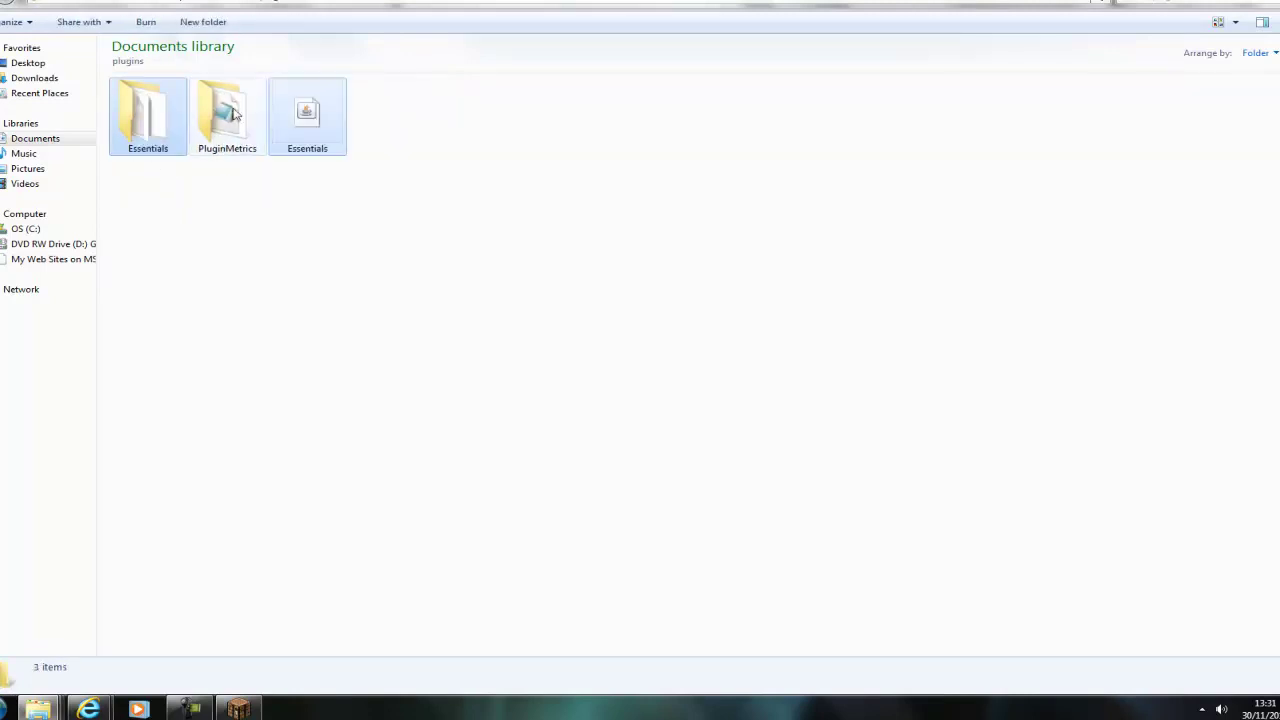
{"action": "left_click", "coordinate": [274, 226]}
{"action": "left_click", "coordinate": [203, 1]}
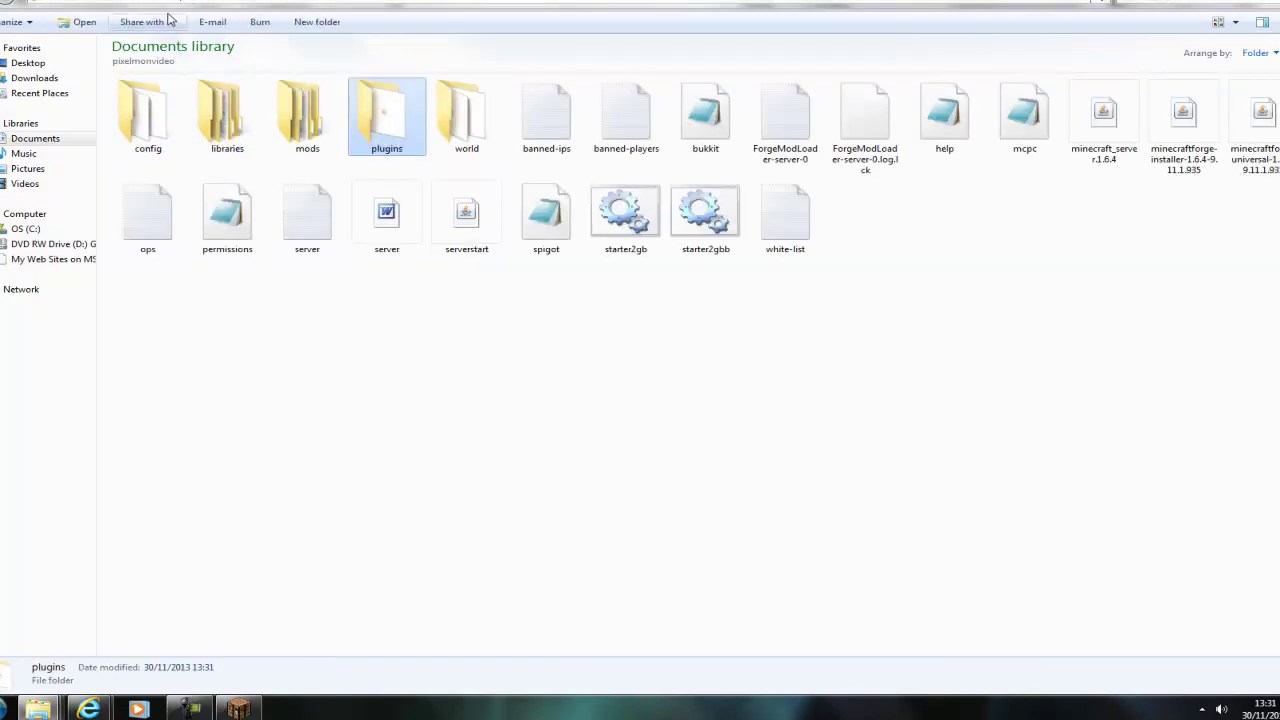
Start the server again with starter2gbb, switch to Minecraft and join the multiplayer server myserver on localhost
{"action": "double_click", "coordinate": [702, 218]}
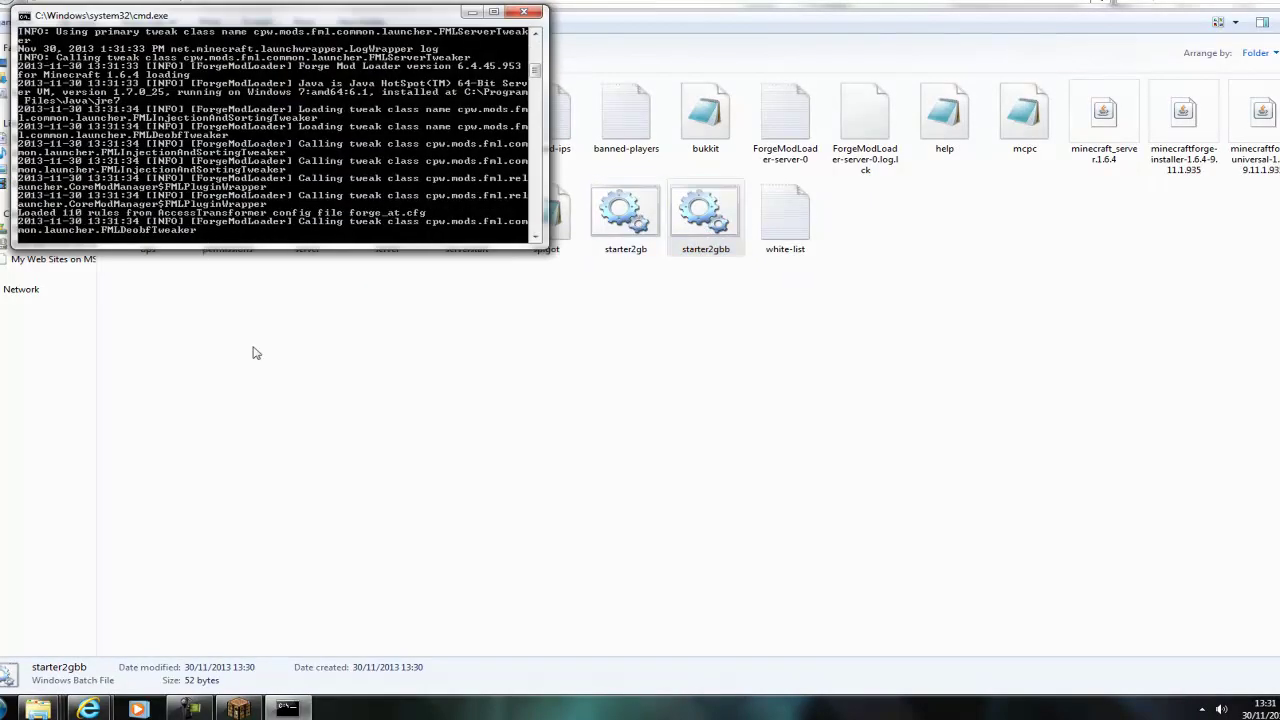
{"action": "mouse_move", "coordinate": [238, 708]}
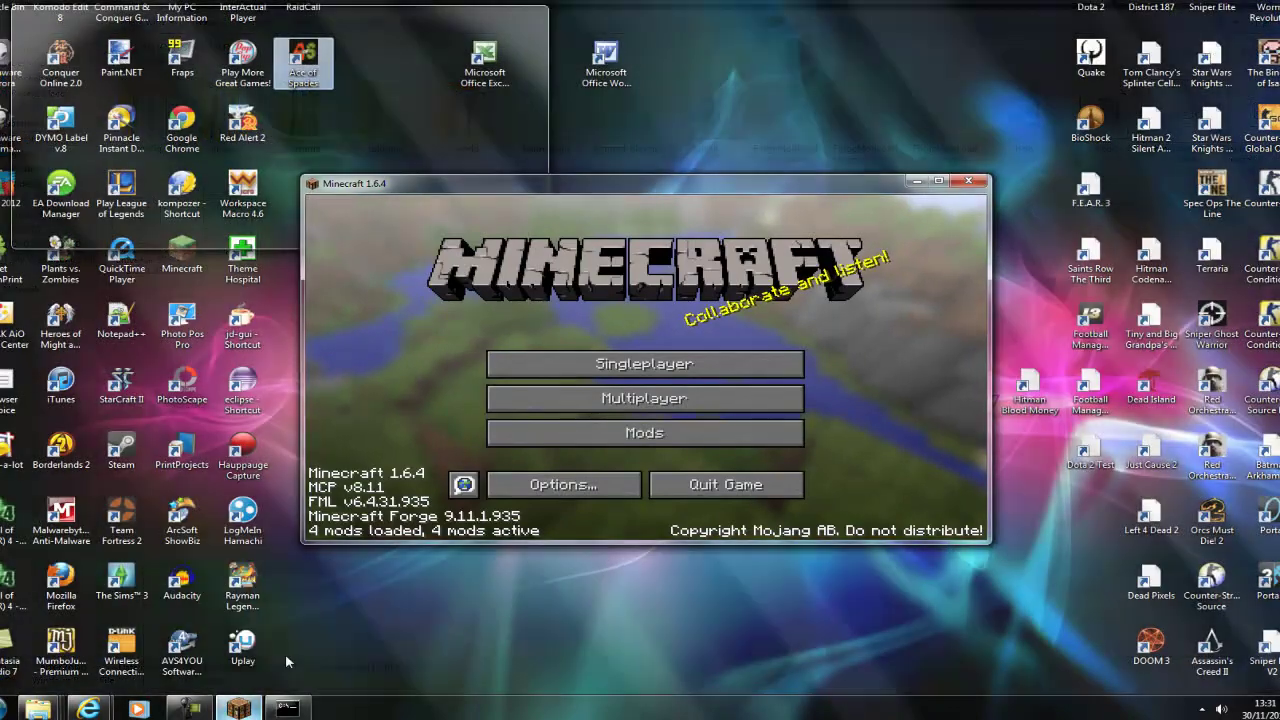
{"action": "left_click", "coordinate": [285, 653]}
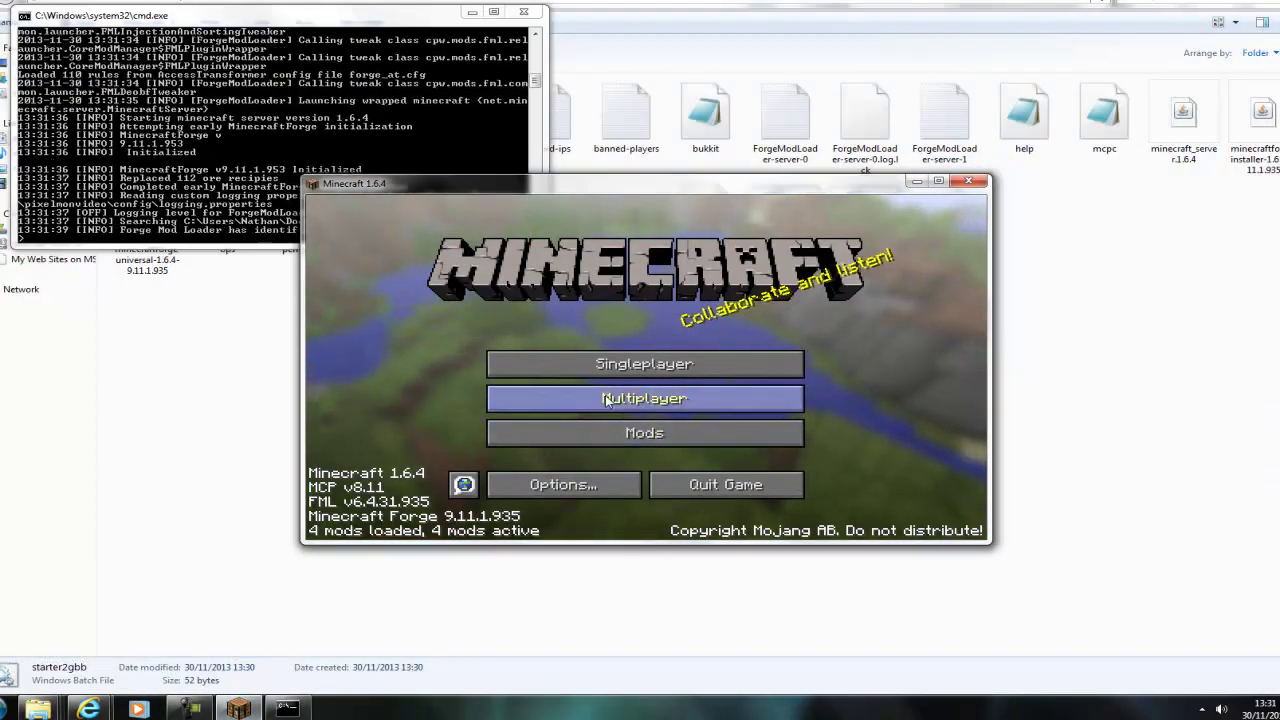
{"action": "left_click", "coordinate": [606, 400]}
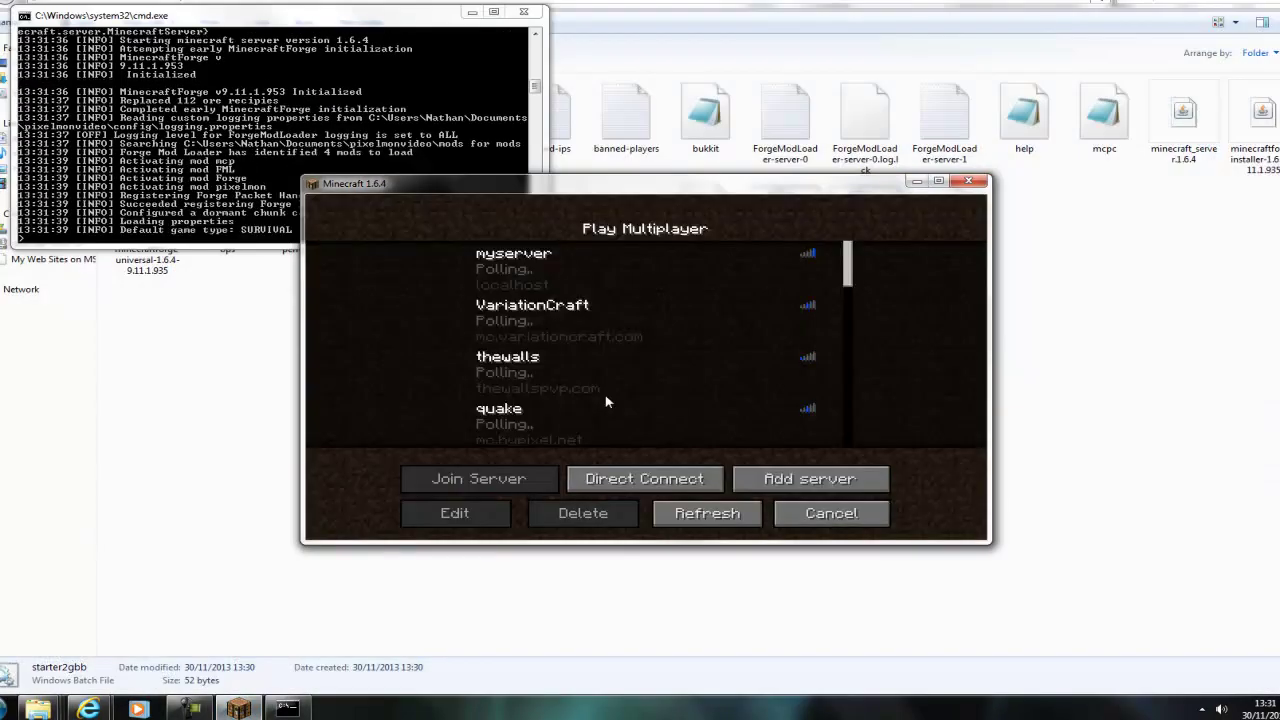
{"action": "double_click", "coordinate": [643, 261]}
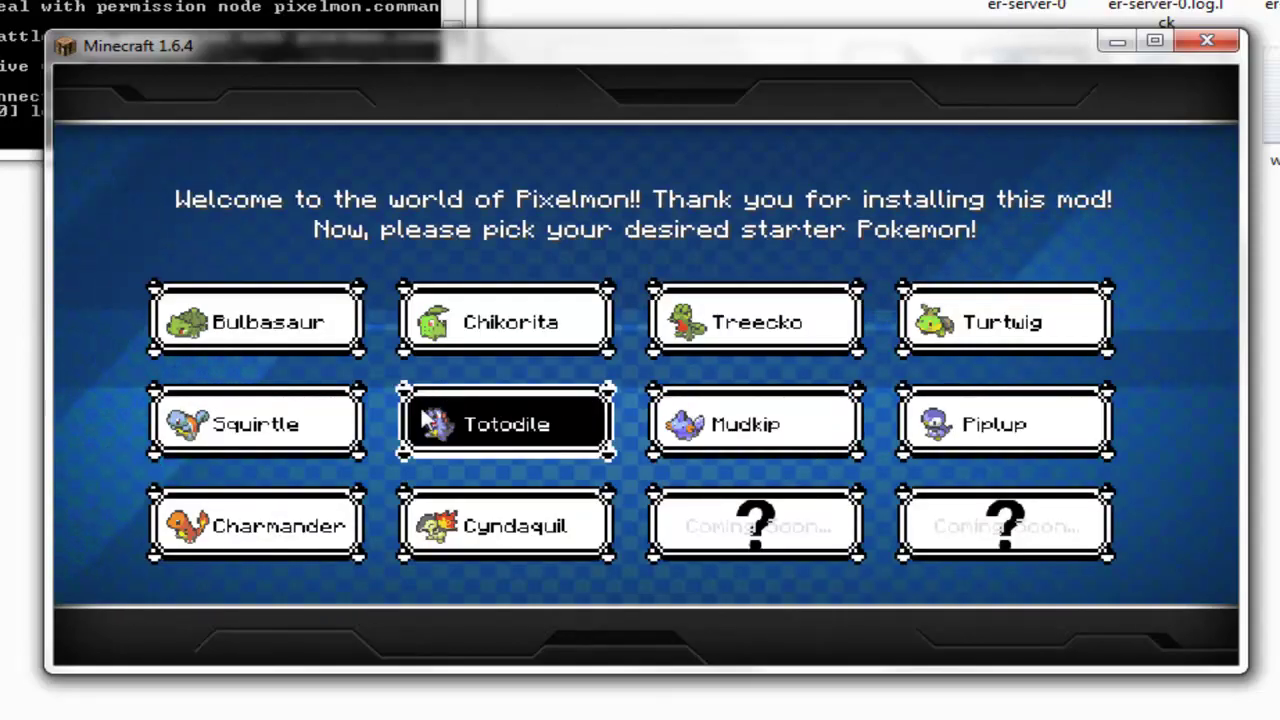
Choose Charmander as the starter Pokemon, send it out and walk around the server world to test the mod
{"action": "left_click", "coordinate": [300, 525]}
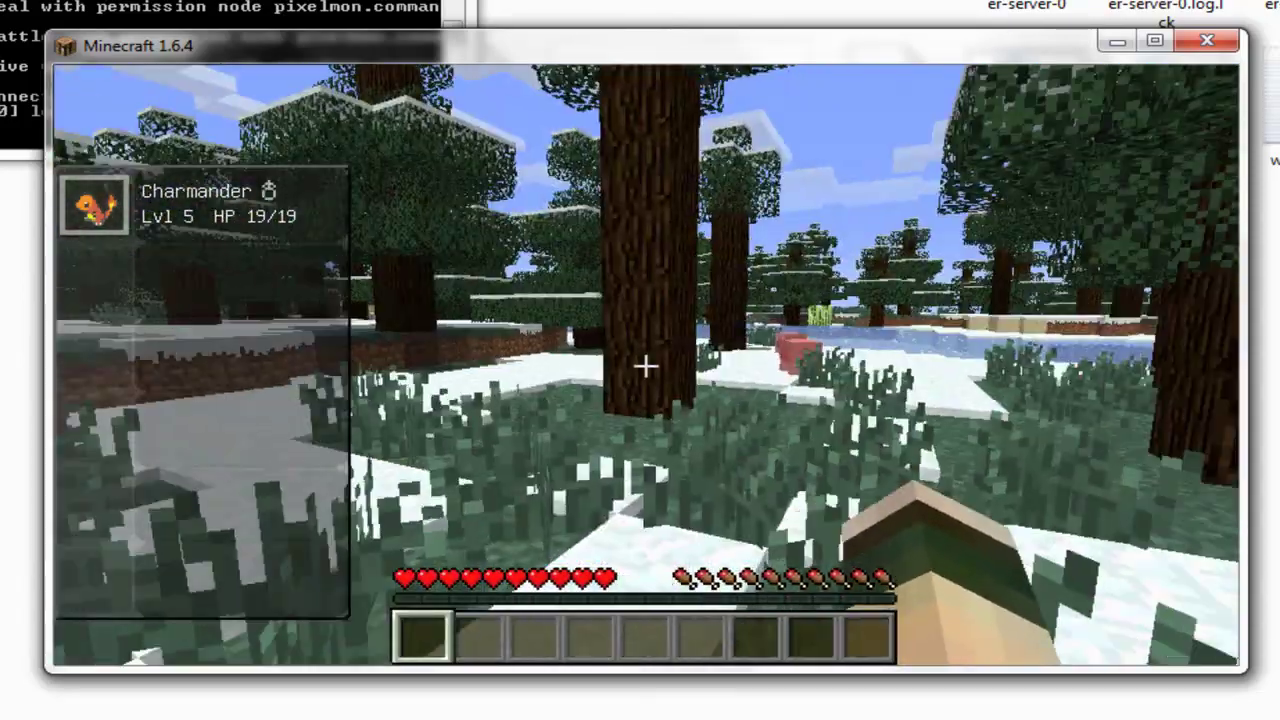
{"action": "key", "text": "w"}
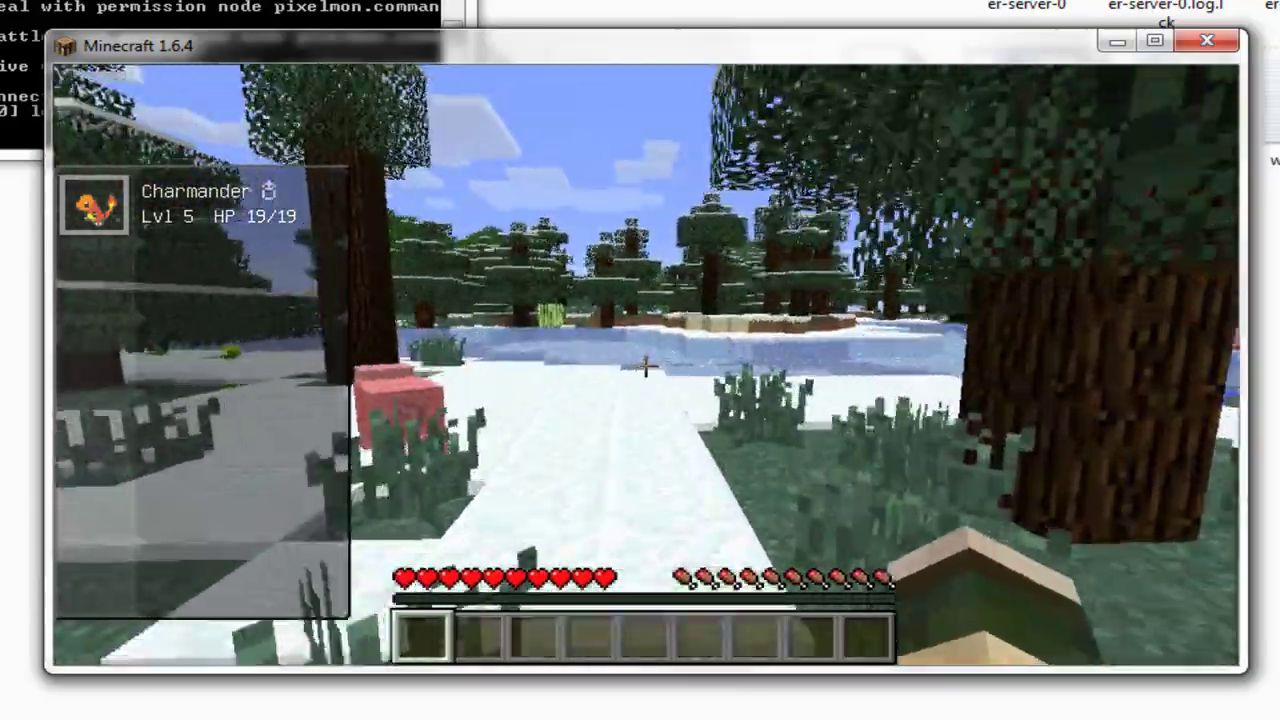
{"action": "key", "text": "w"}
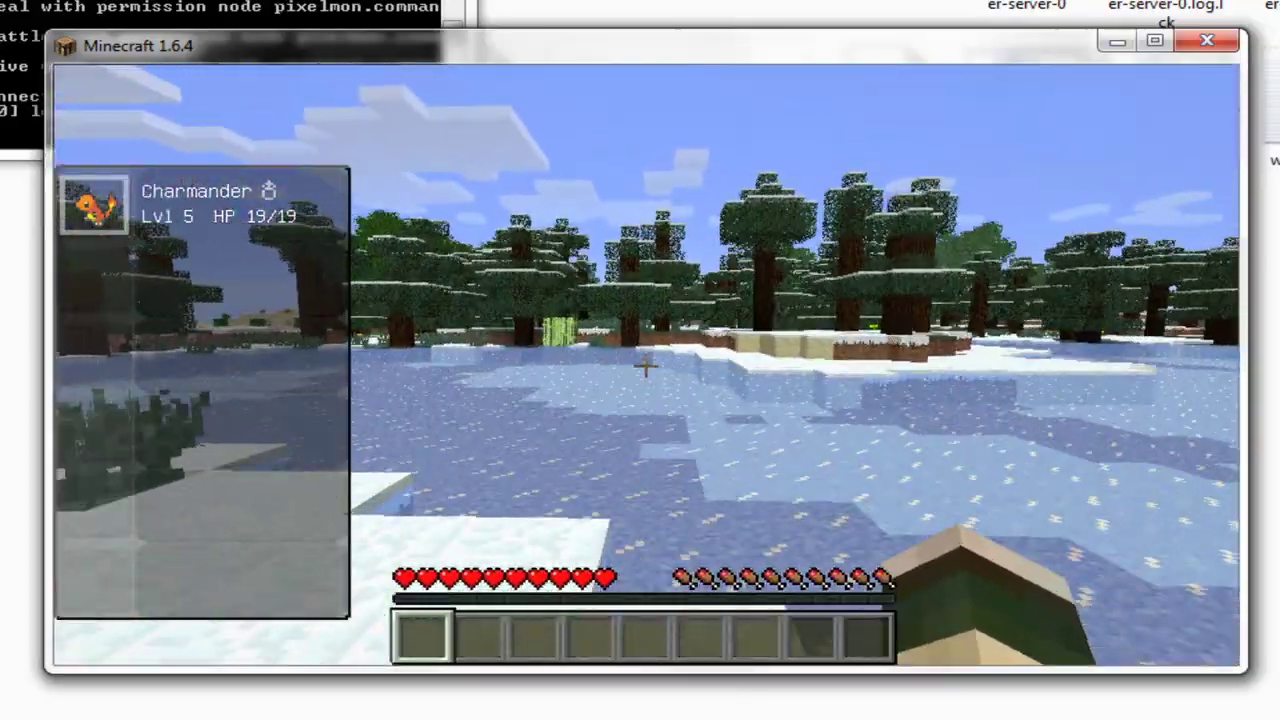
{"action": "key", "text": "w"}
{"action": "key", "text": "r"}
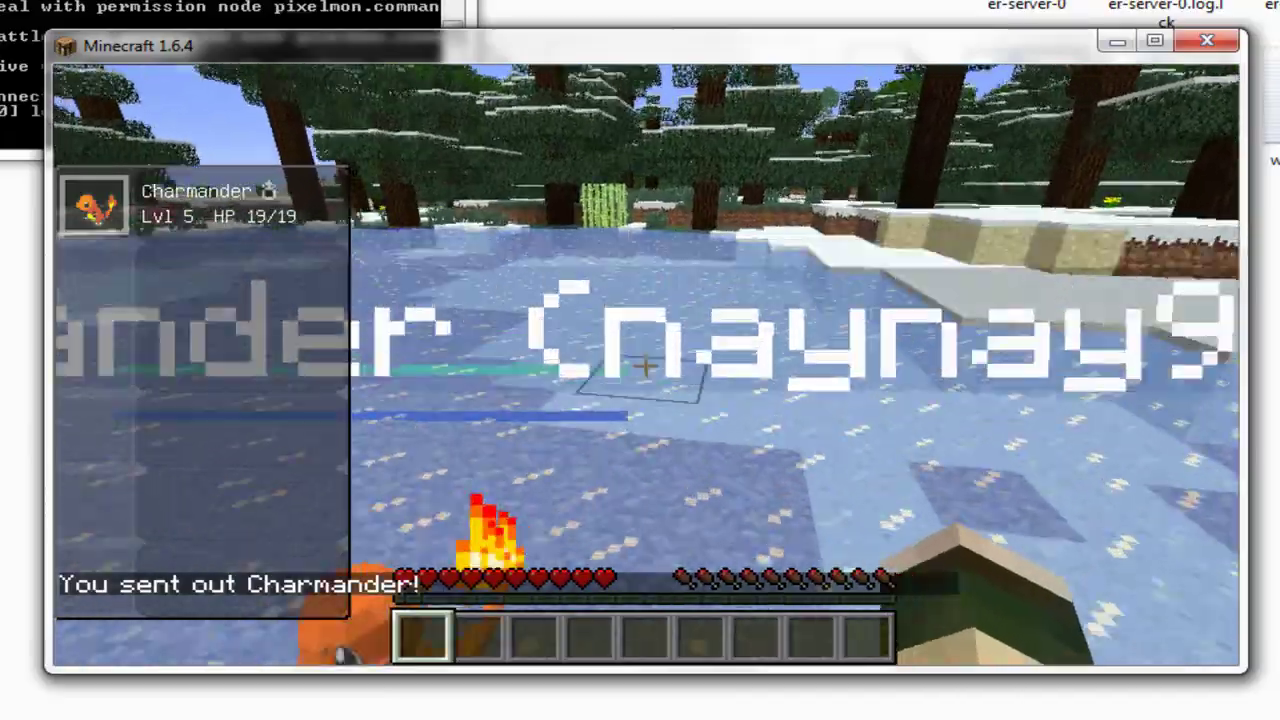
{"action": "key", "text": "w"}
{"action": "key", "text": "w"}
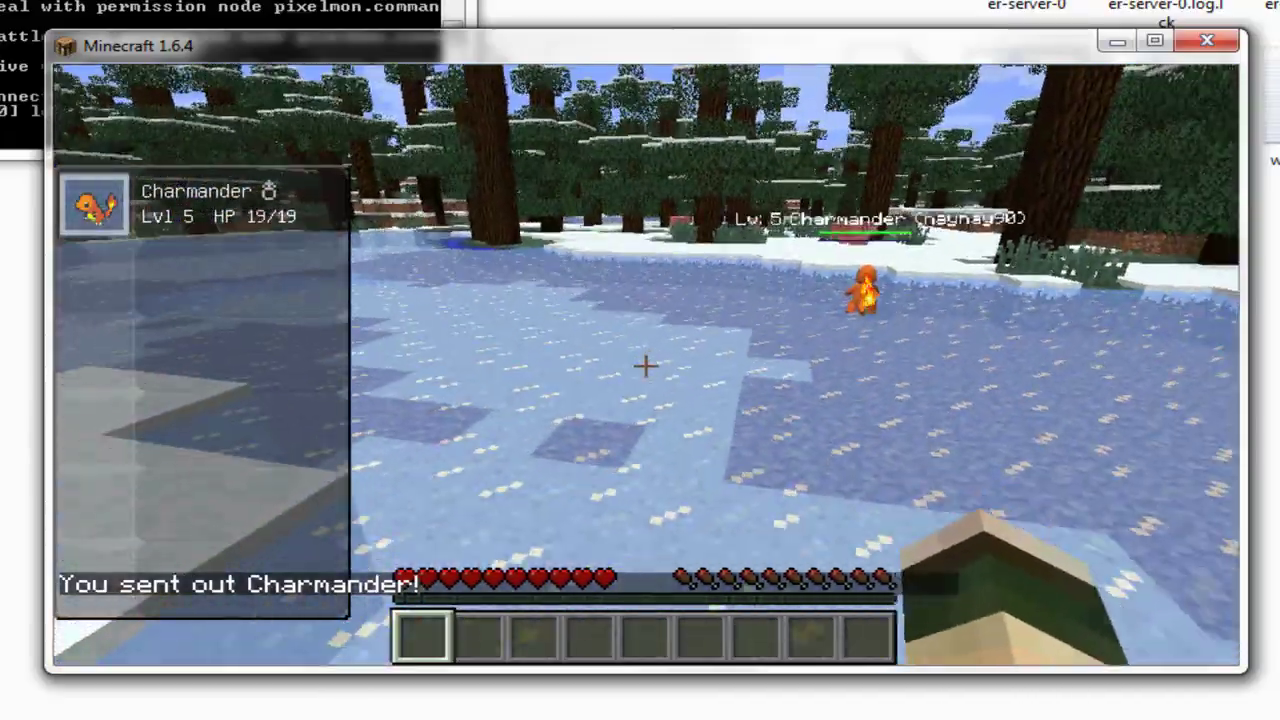
{"action": "key", "text": "w"}
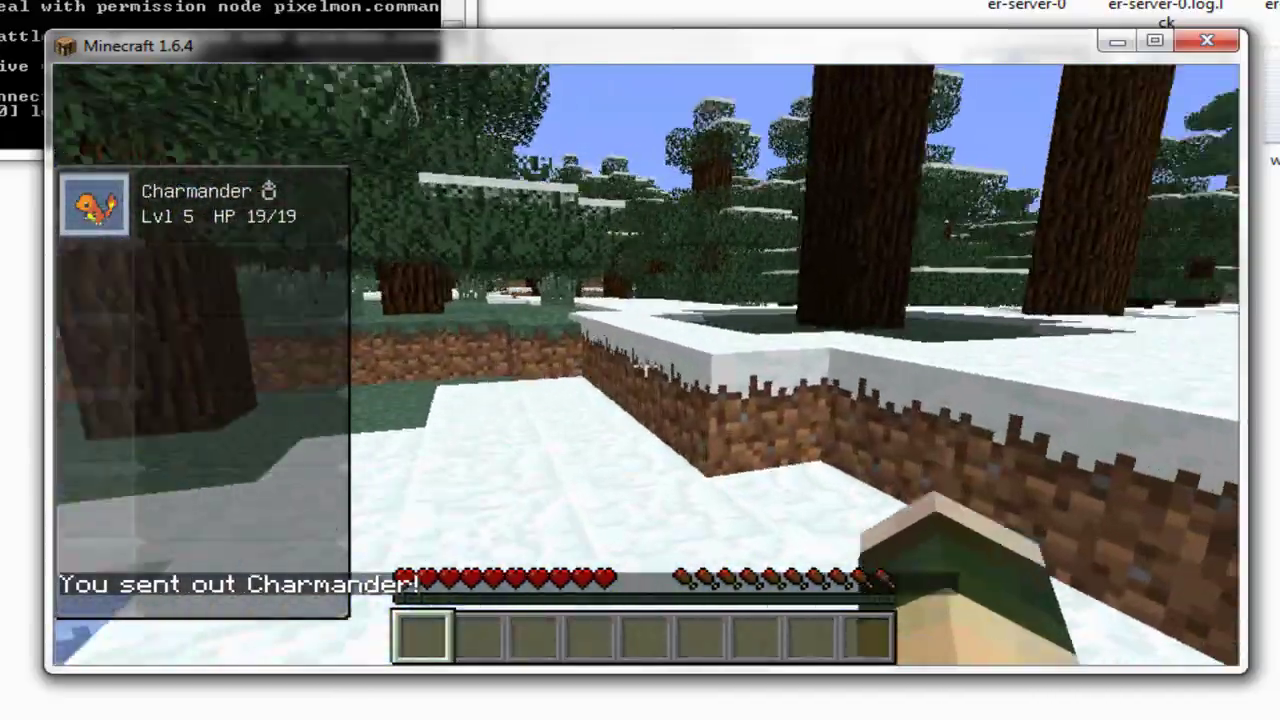
{"action": "key", "text": "w"}
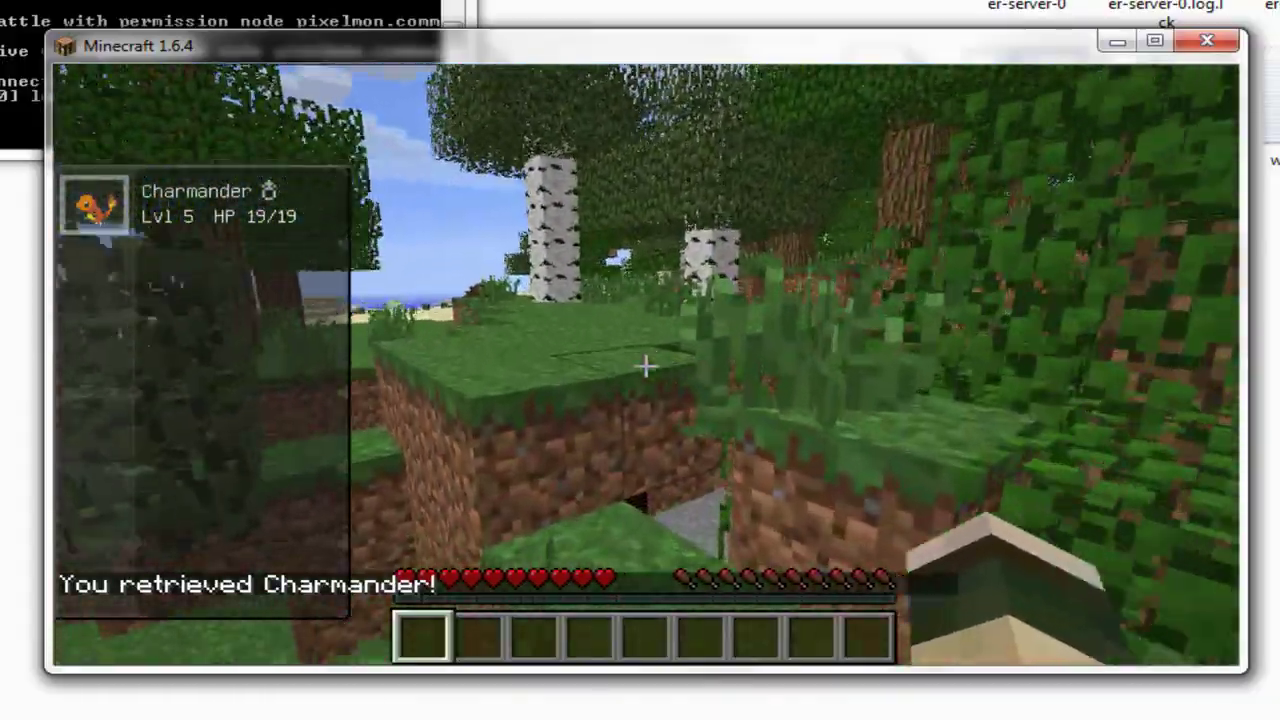
Walk out of the forest onto the sand and look at the wild Pokemon roaming there
{"action": "key", "text": "w"}
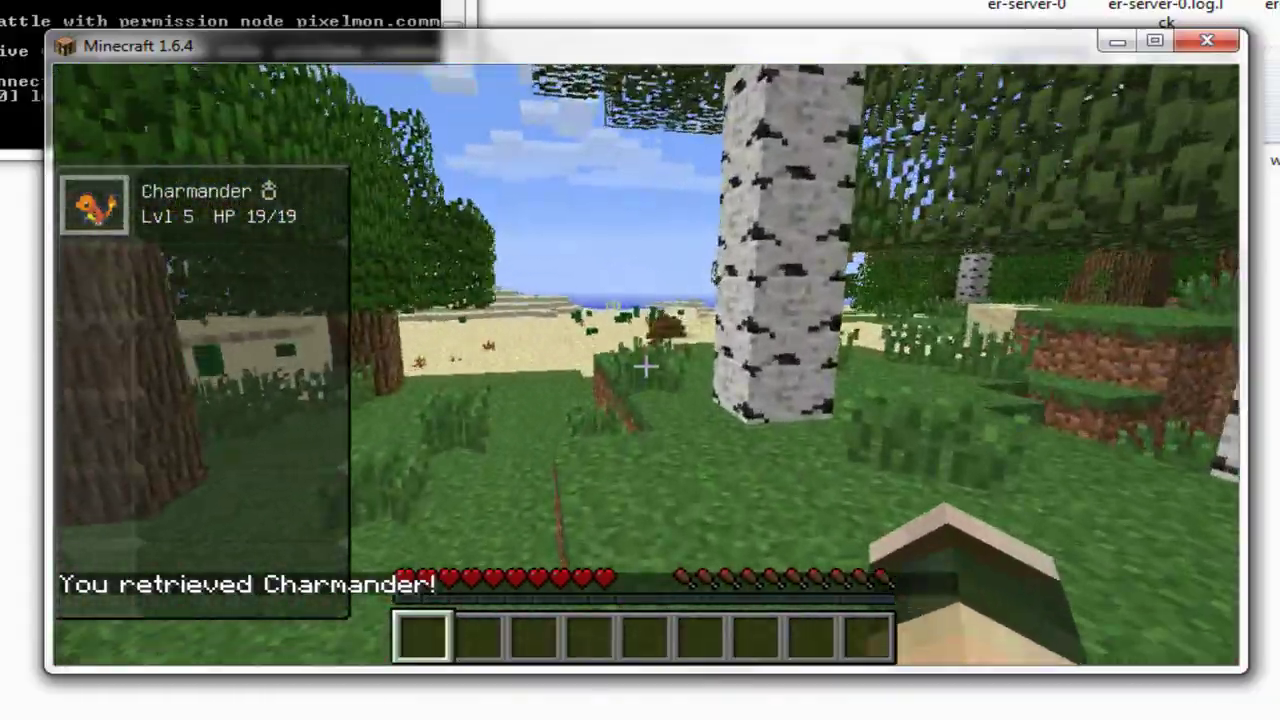
{"action": "key", "text": "w"}
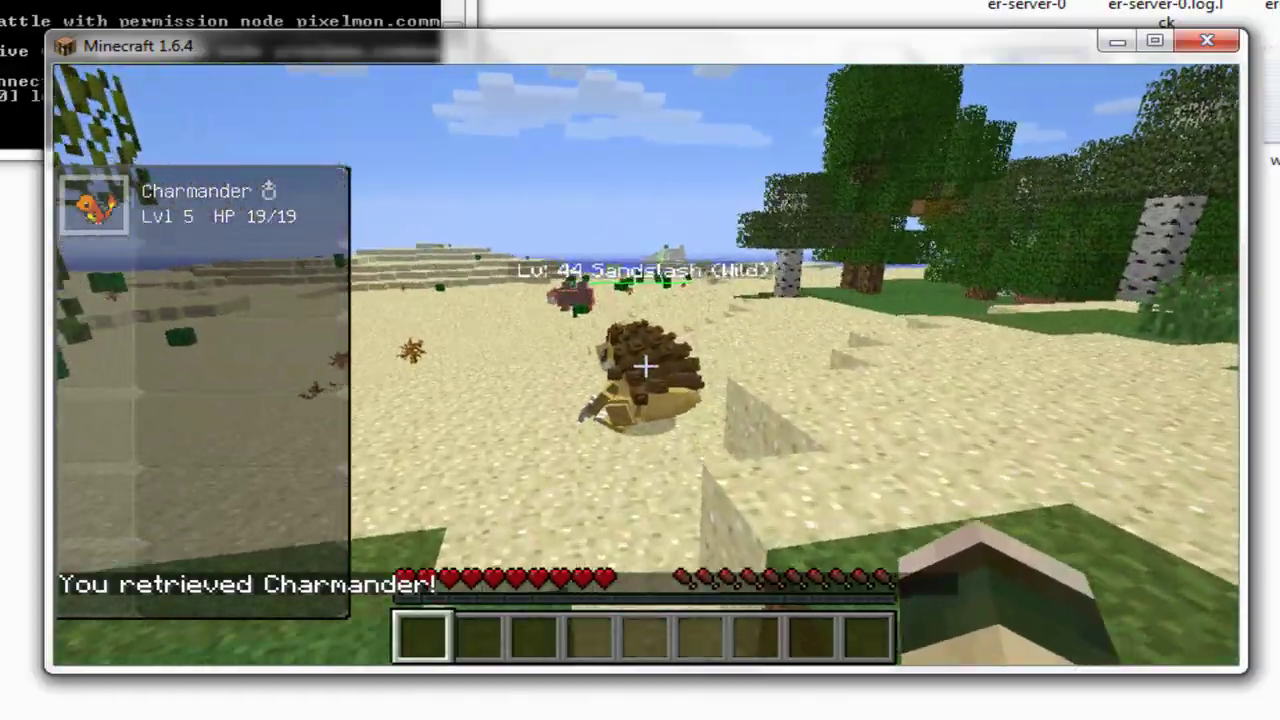
{"action": "key", "text": "w"}
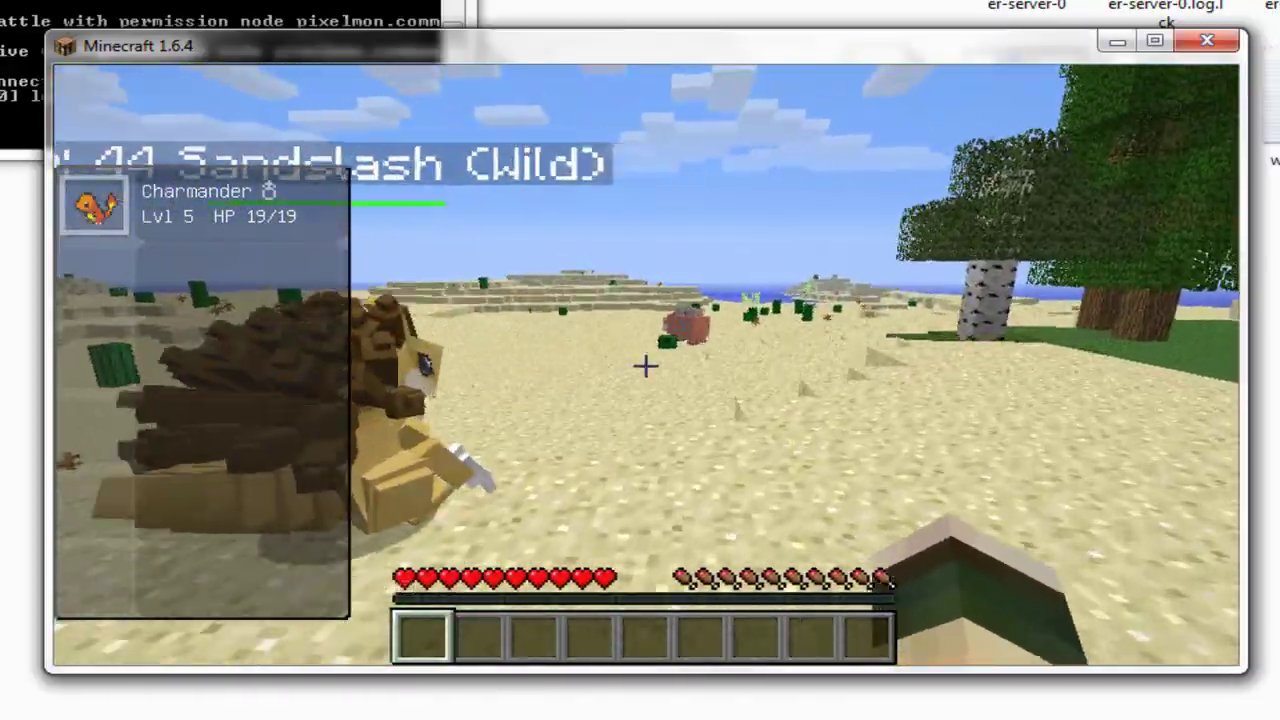
{"action": "key", "text": "w"}
{"action": "key", "text": "w"}
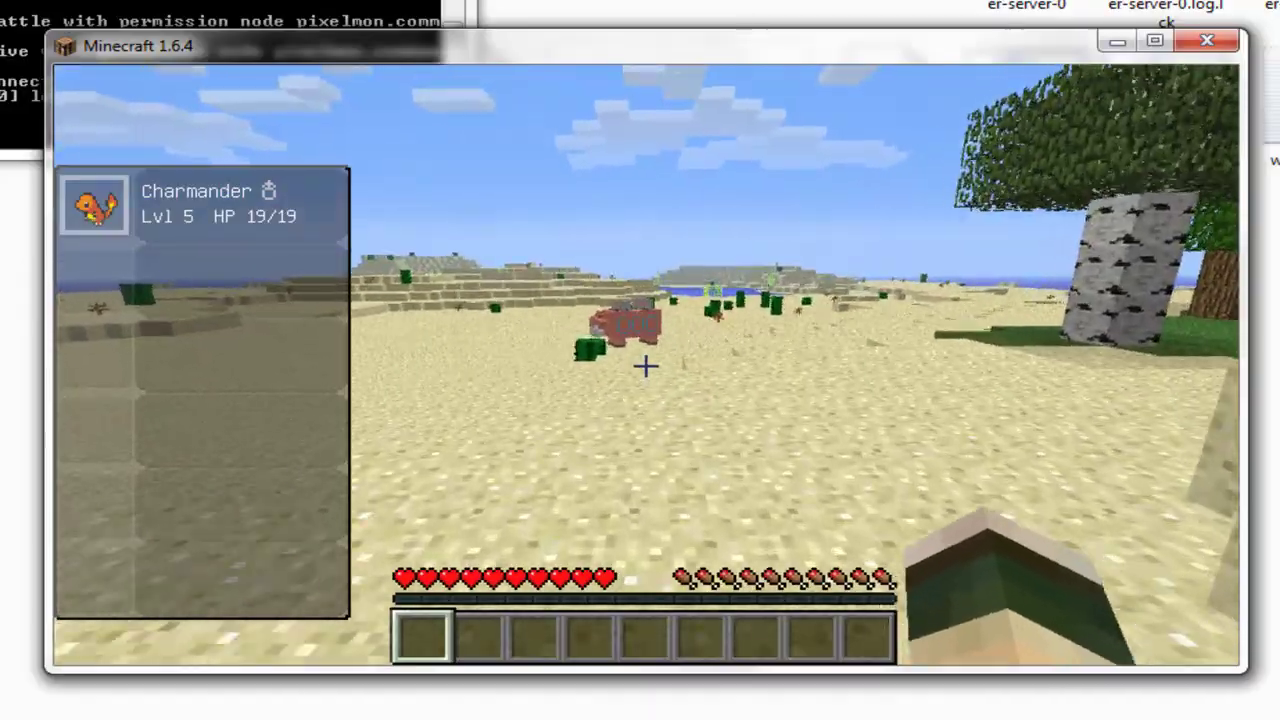
{"action": "key", "text": "w"}
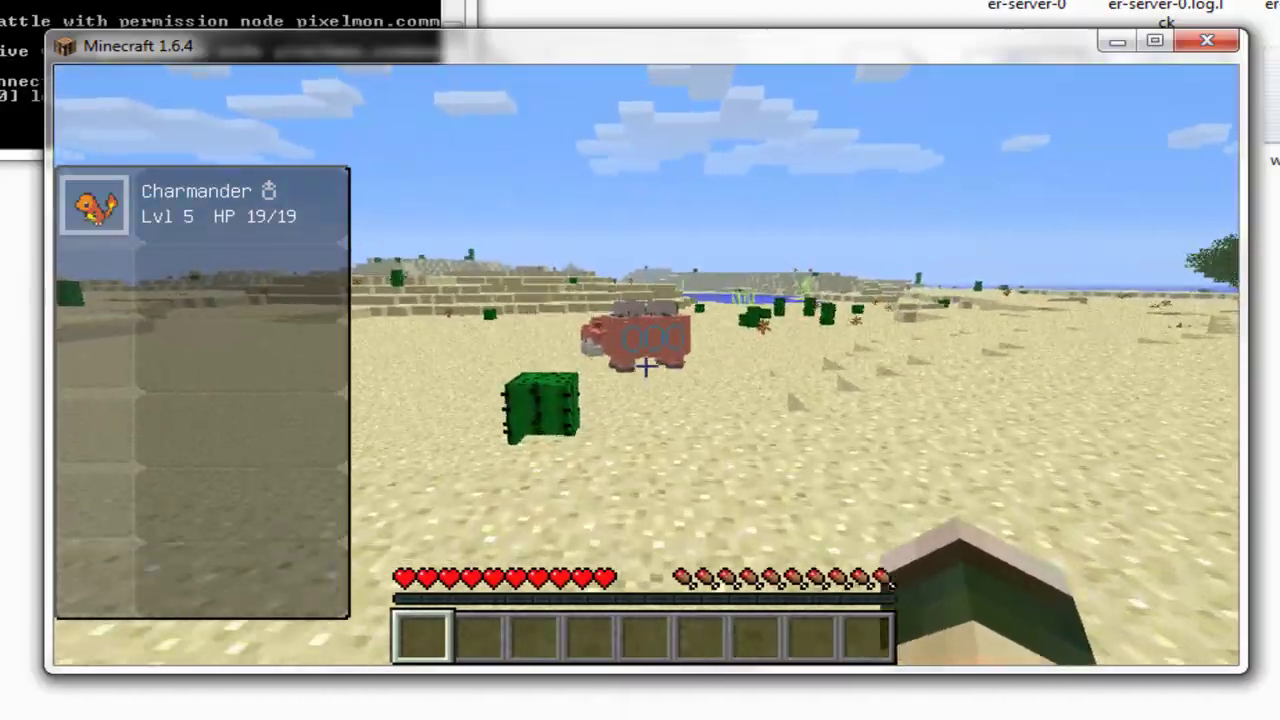
{"action": "key", "text": "w"}
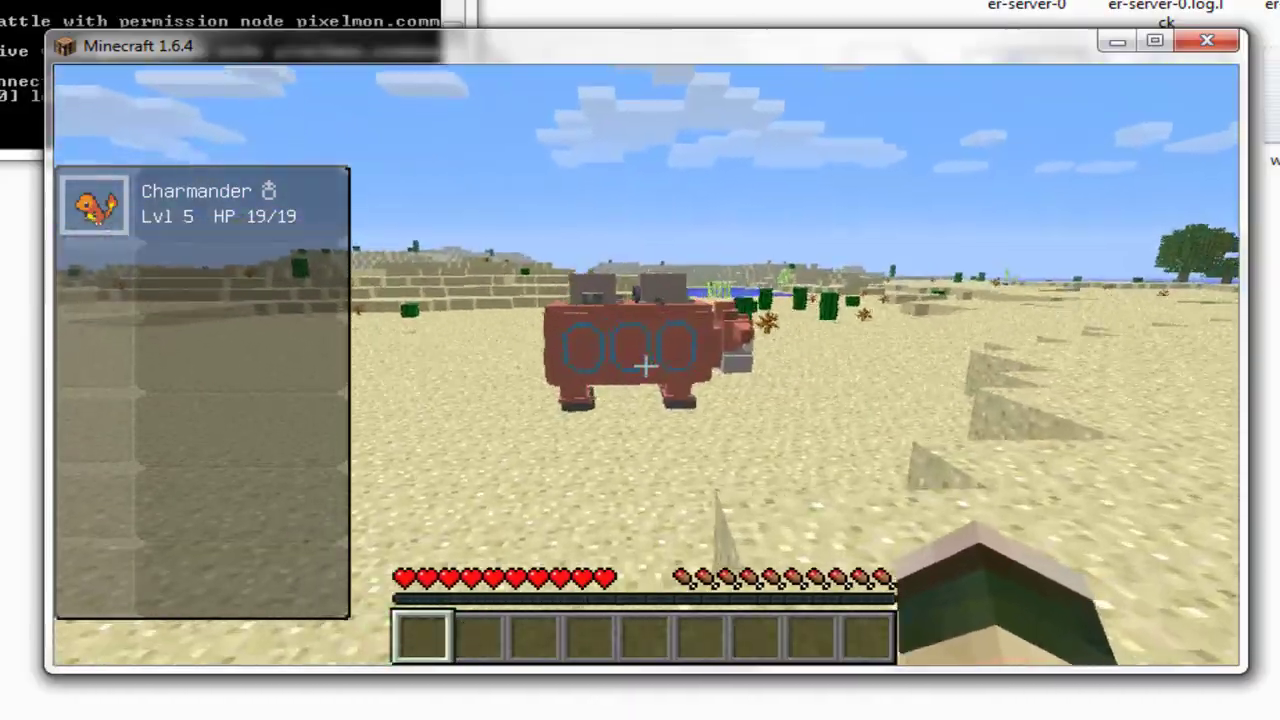
{"action": "key", "text": "w"}
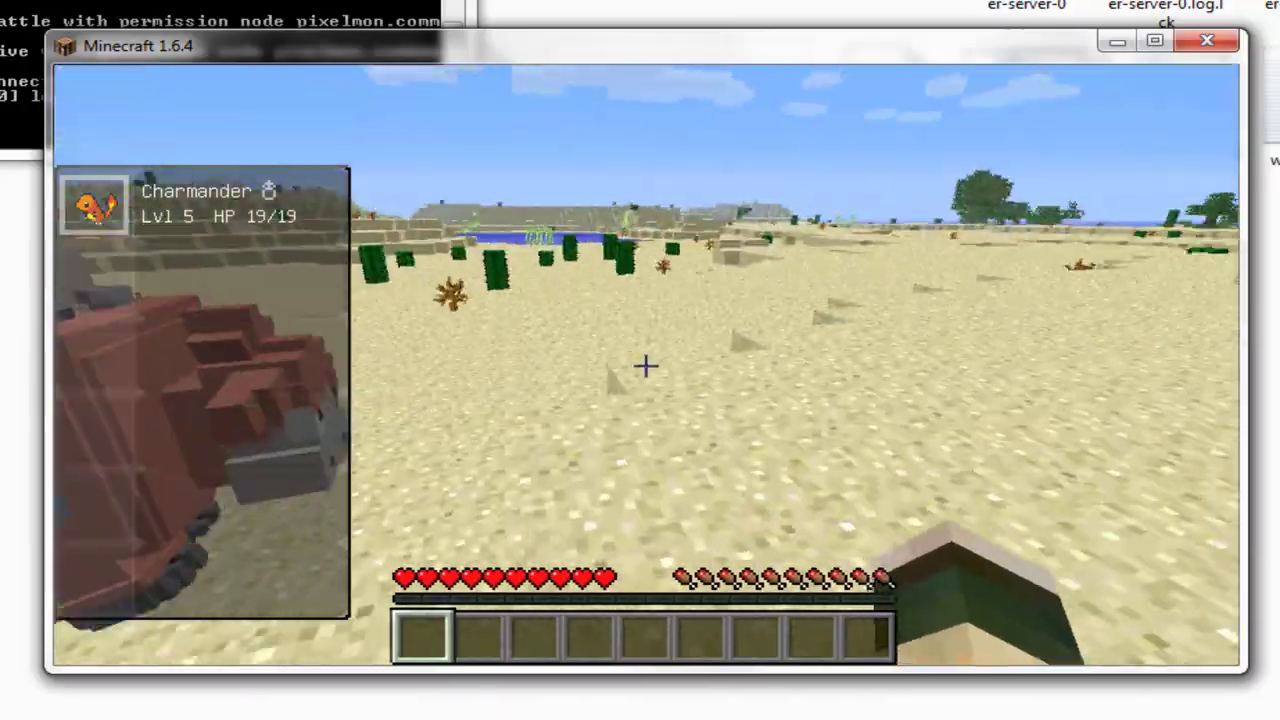
{"action": "key", "text": "w"}
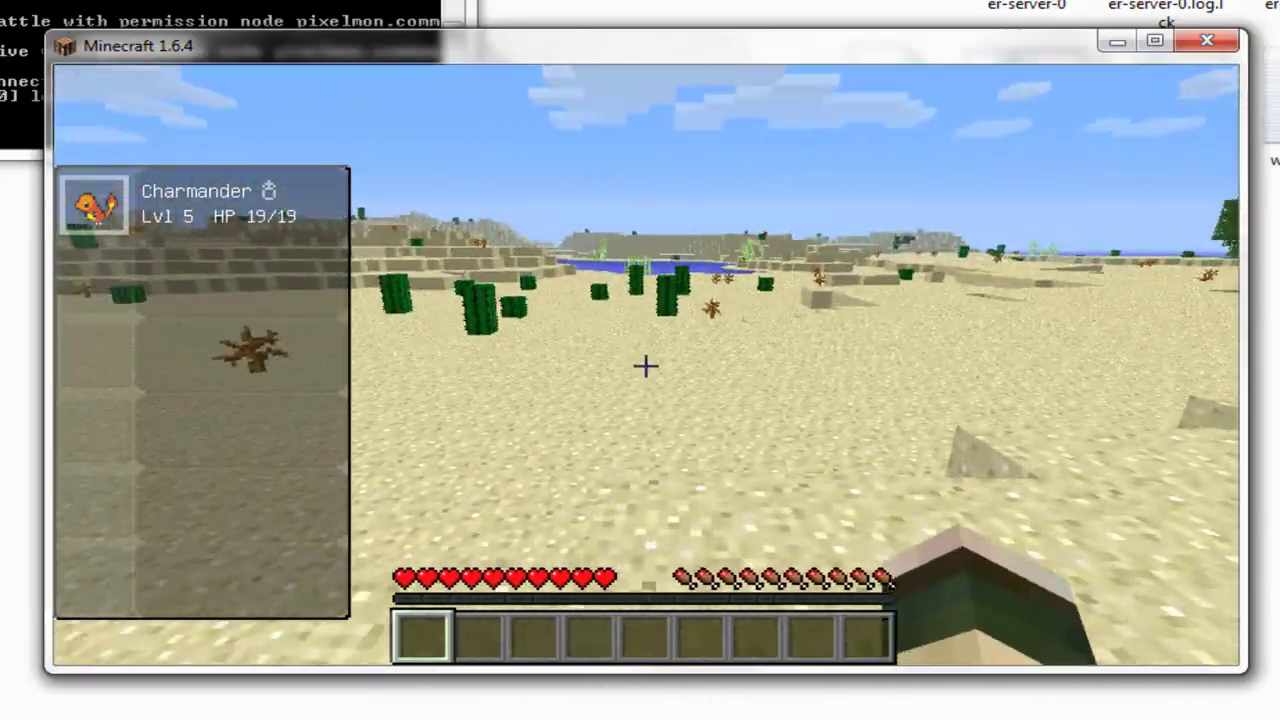
Try to switch to creative mode with the command /gm 1
{"action": "key", "text": "slash"}
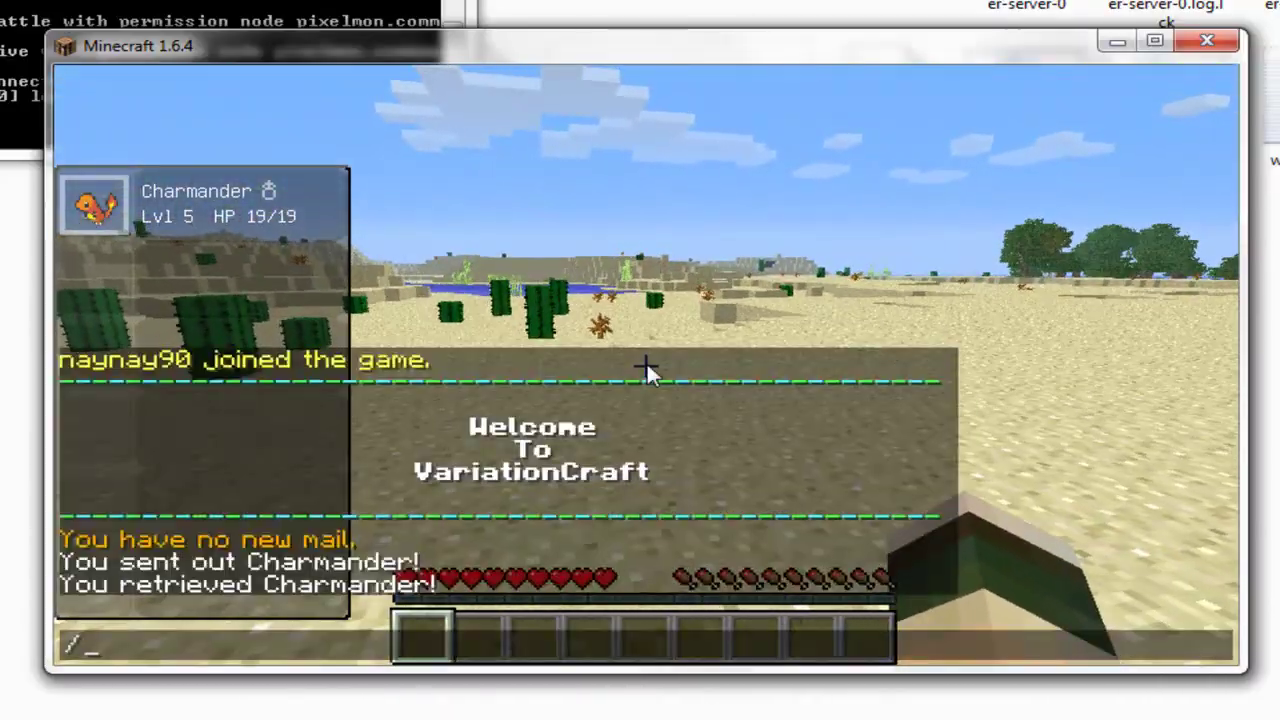
{"action": "type", "text": "gm 1"}
{"action": "key", "text": "Return"}
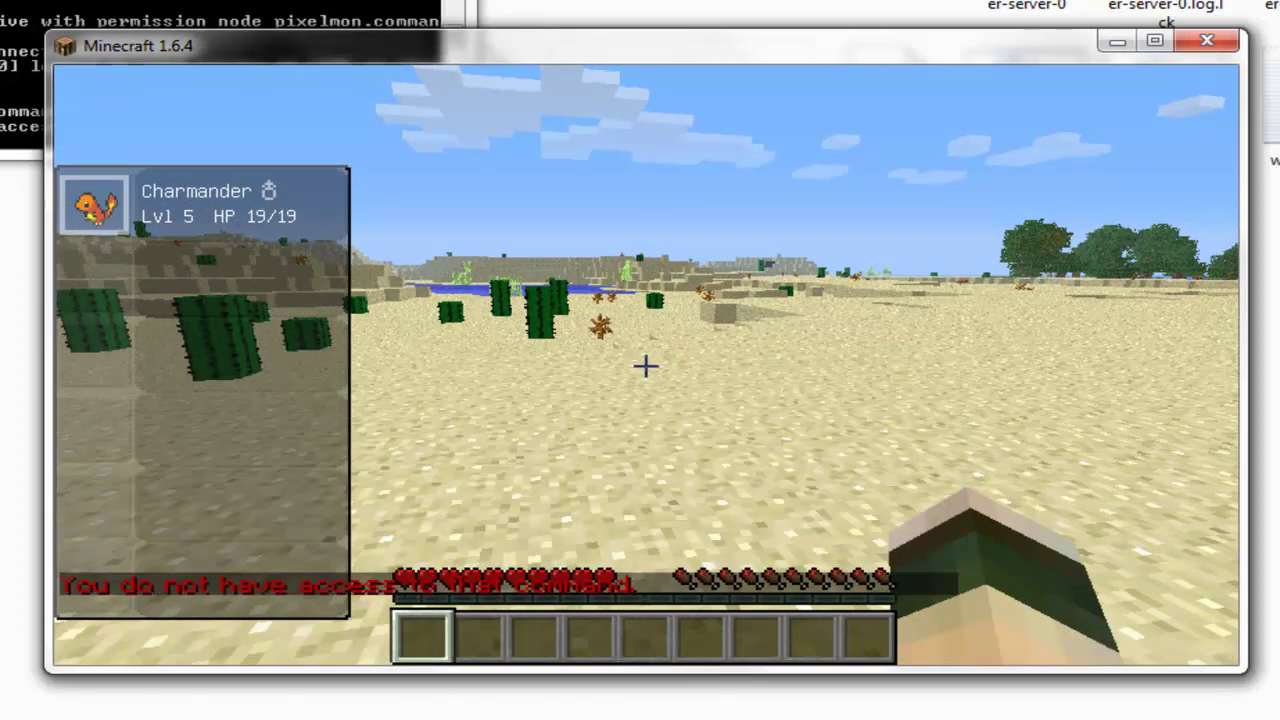
Op the player from the server console, return to the game and switch to creative mode with /gm 1
{"action": "key", "text": "alt+Tab"}
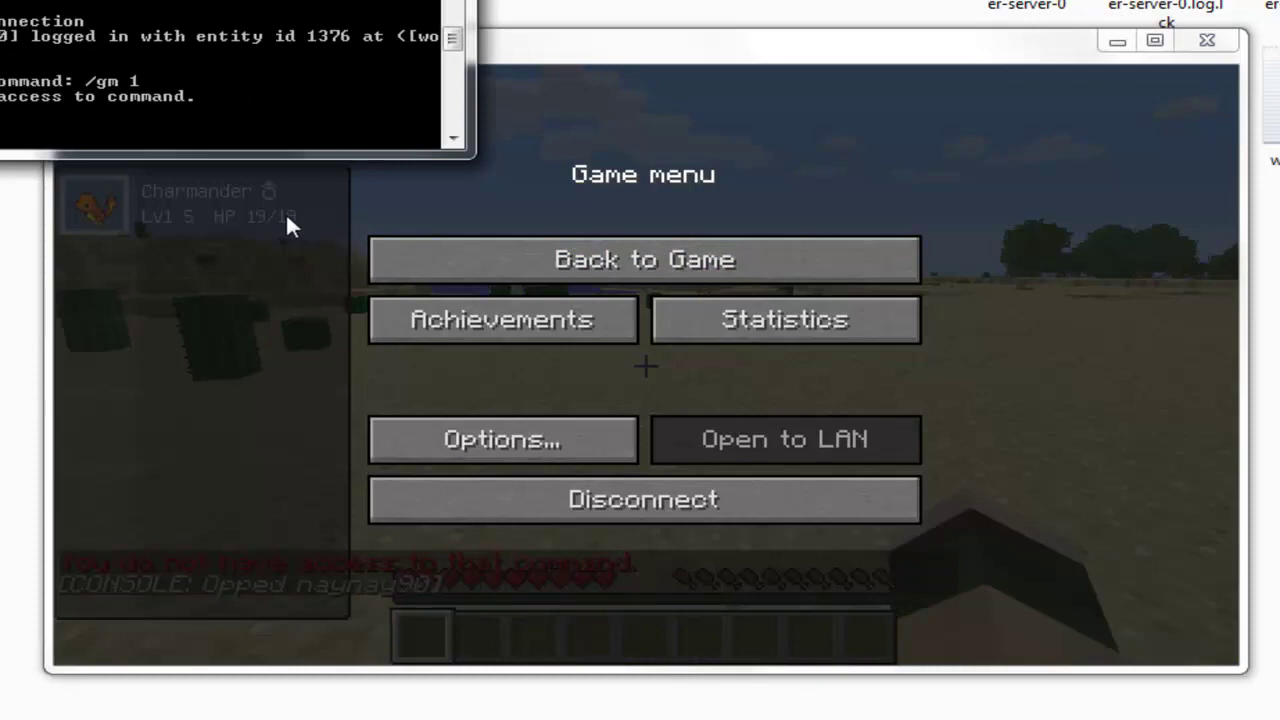
{"action": "left_click", "coordinate": [644, 259]}
{"action": "key", "text": "slash"}
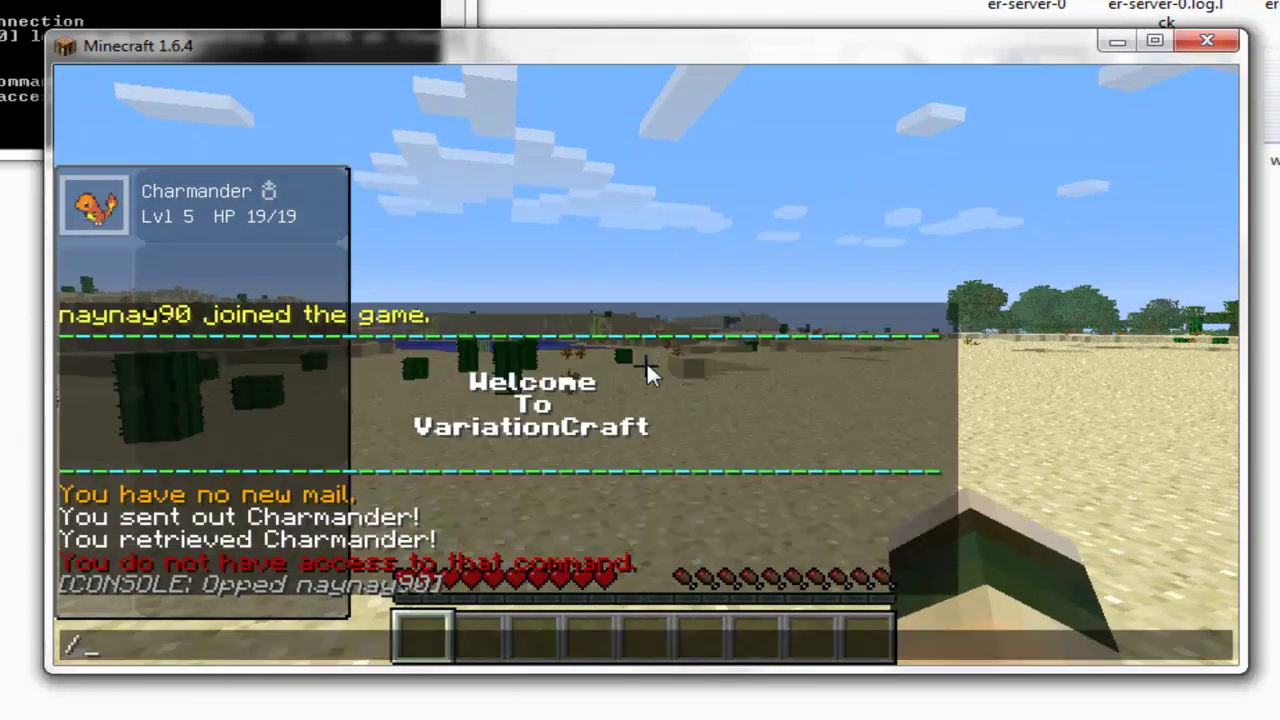
{"action": "type", "text": "gm 1"}
{"action": "key", "text": "Return"}
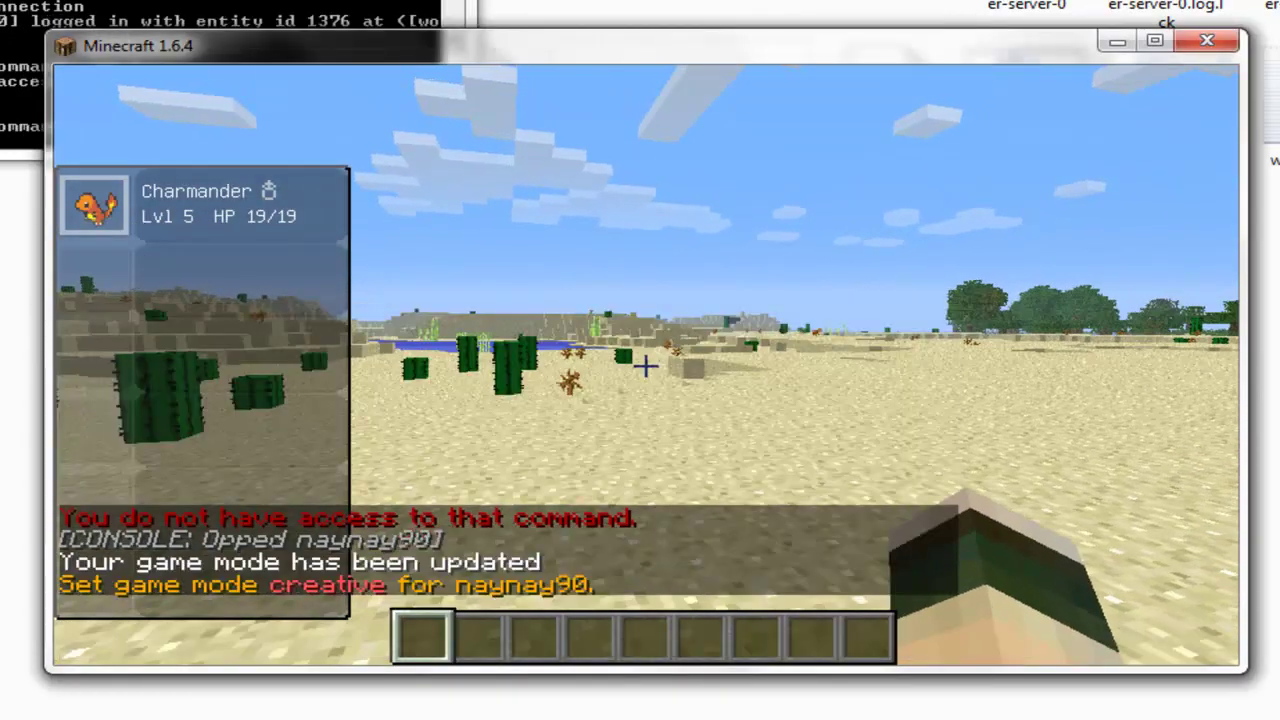
Browse the creative inventory's building blocks and its full item list to examine the fossils, badges and other Pixelmon items
{"action": "key", "text": "e"}
{"action": "scroll", "coordinate": [705, 290], "scroll_direction": "down", "scroll_amount": 4}
{"action": "scroll", "coordinate": [720, 335], "scroll_direction": "down", "scroll_amount": 6}
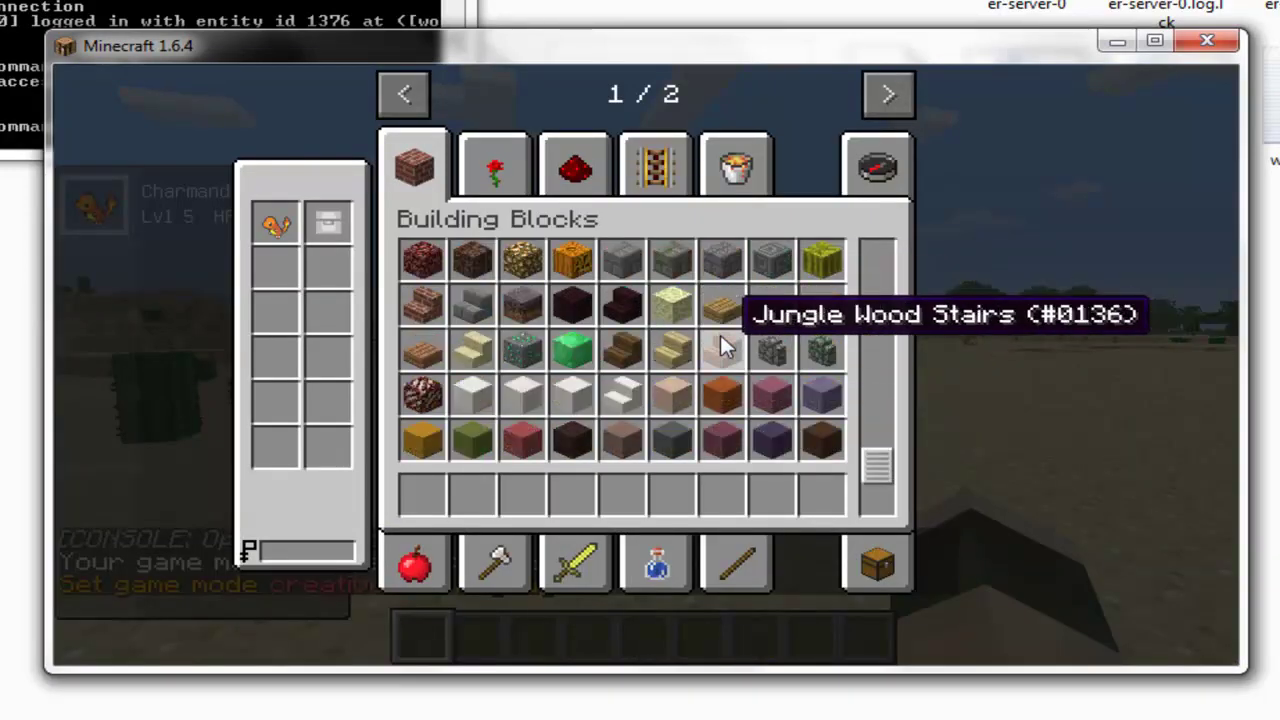
{"action": "left_click", "coordinate": [865, 172]}
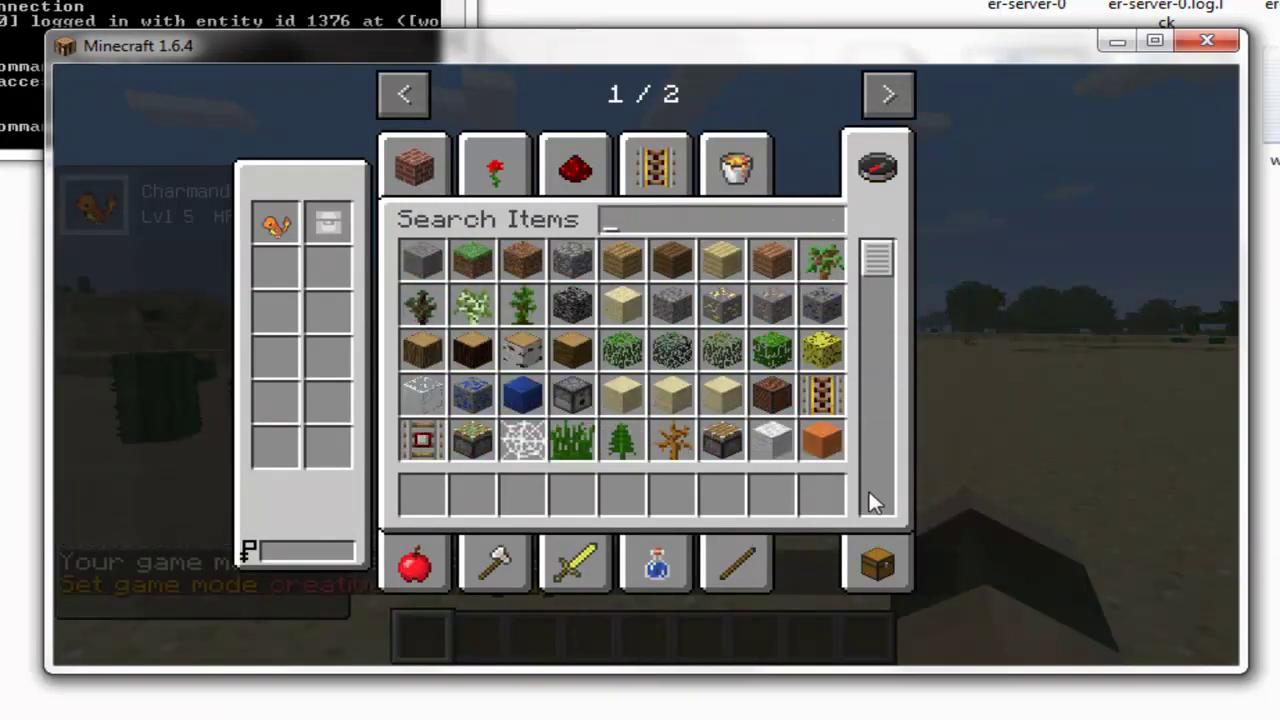
{"action": "scroll", "coordinate": [749, 383], "scroll_direction": "down", "scroll_amount": 5}
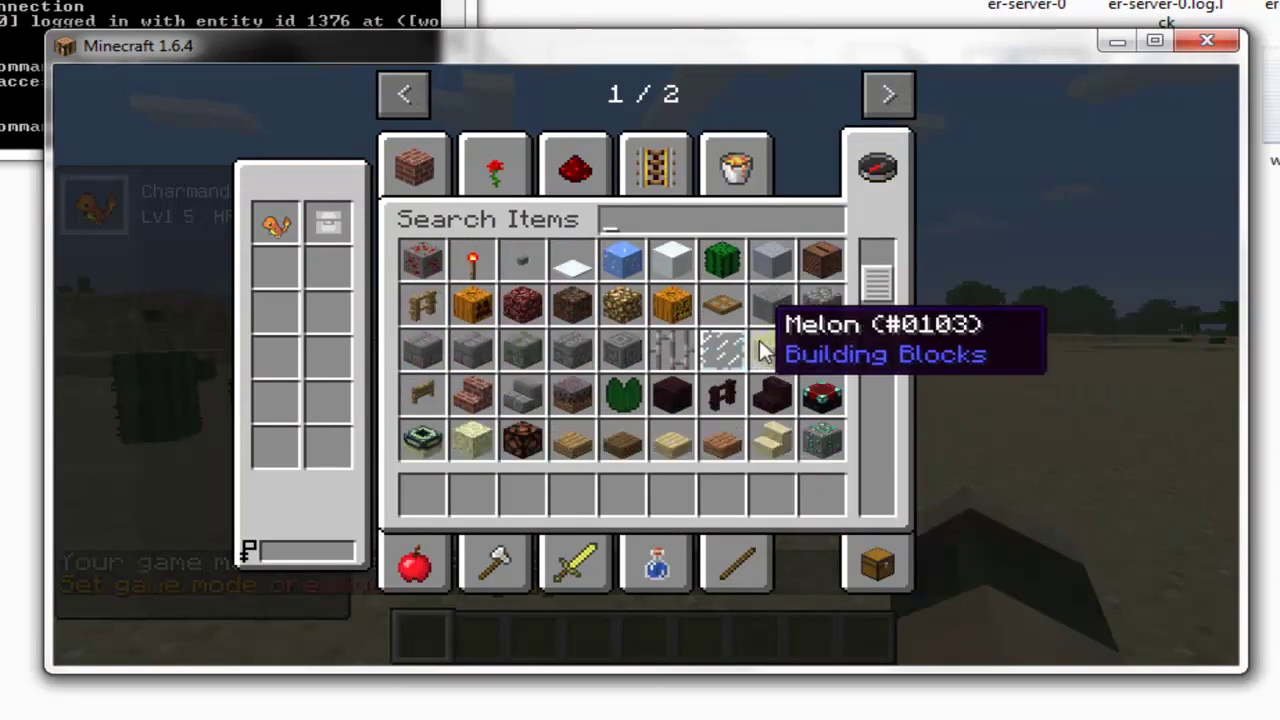
{"action": "left_click_drag", "start_coordinate": [898, 328], "coordinate": [803, 480]}
{"action": "scroll", "coordinate": [760, 445], "scroll_direction": "up", "scroll_amount": 3}
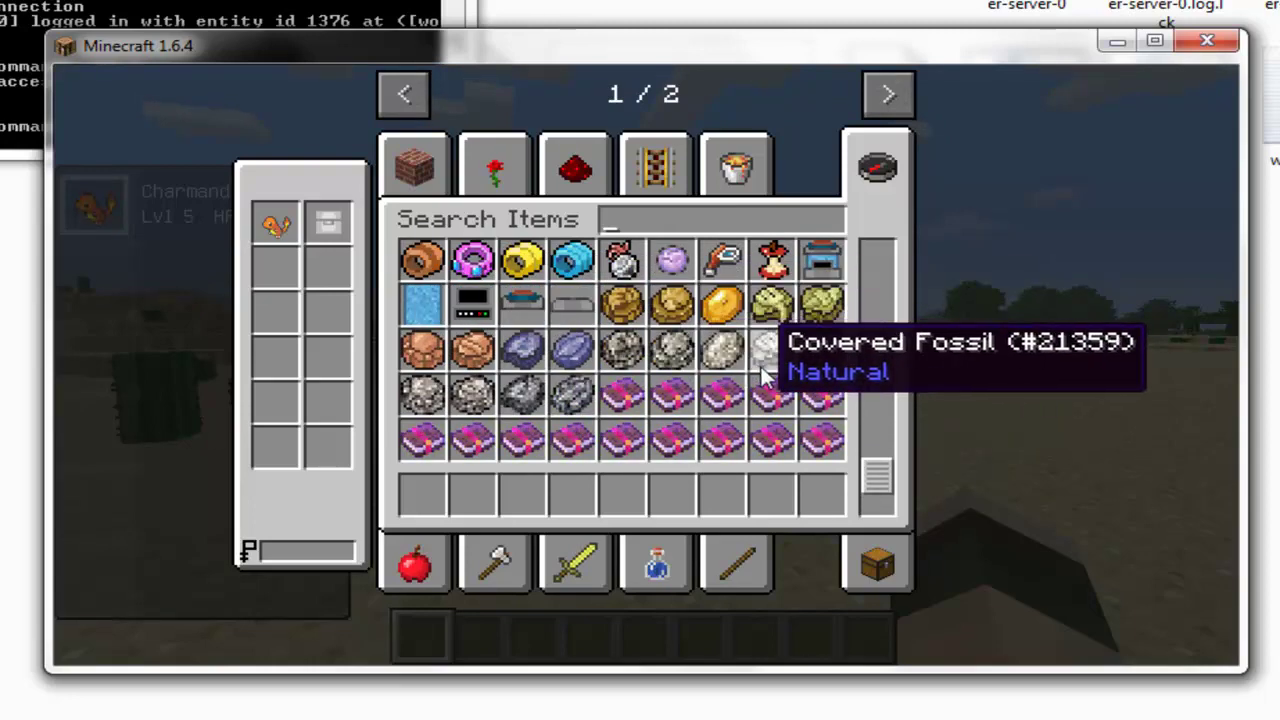
{"action": "scroll", "coordinate": [828, 340], "scroll_direction": "up", "scroll_amount": 1}
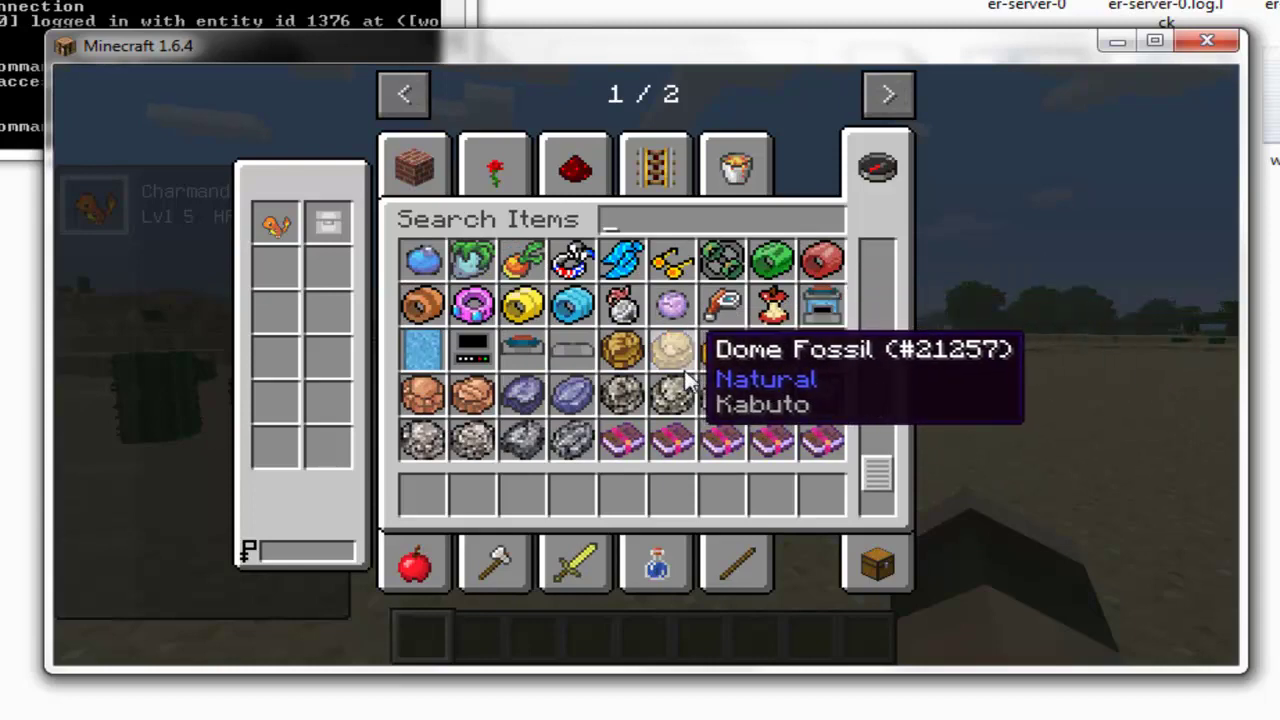
{"action": "scroll", "coordinate": [692, 375], "scroll_direction": "up", "scroll_amount": 10}
{"action": "scroll", "coordinate": [662, 350], "scroll_direction": "up", "scroll_amount": 6}
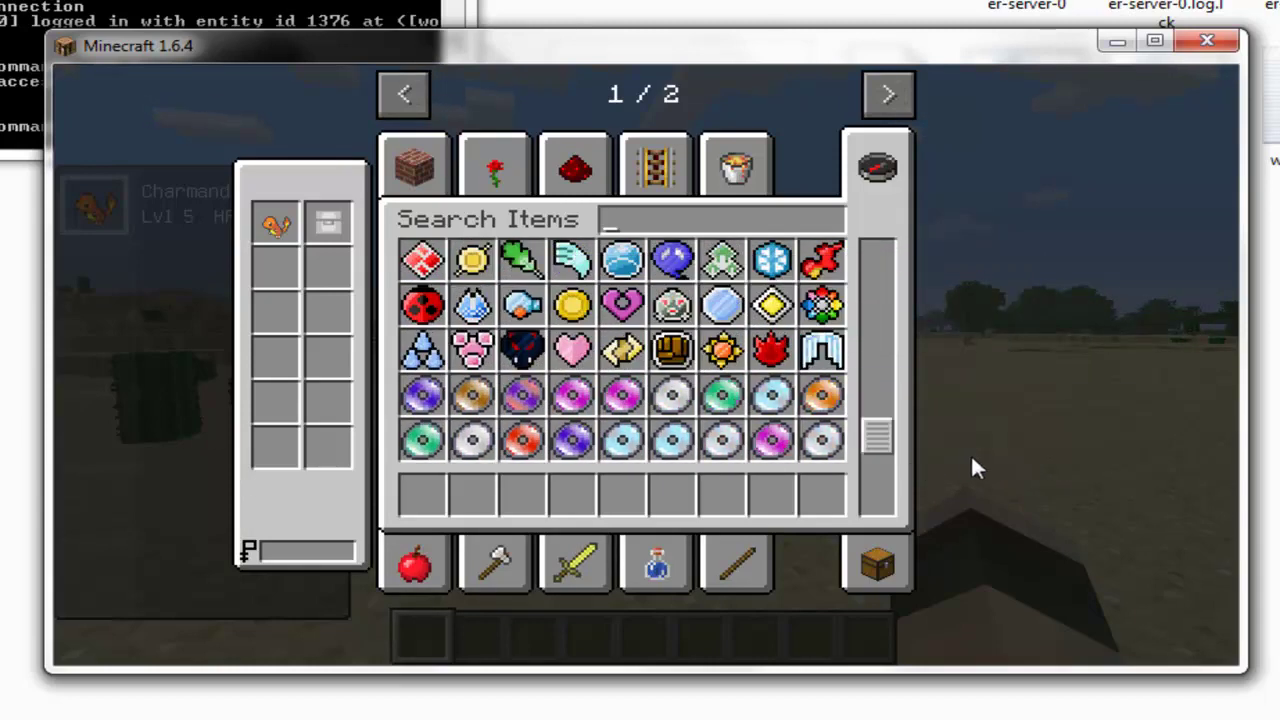
{"action": "scroll", "coordinate": [680, 370], "scroll_direction": "up", "scroll_amount": 3}
{"action": "scroll", "coordinate": [685, 378], "scroll_direction": "up", "scroll_amount": 1}
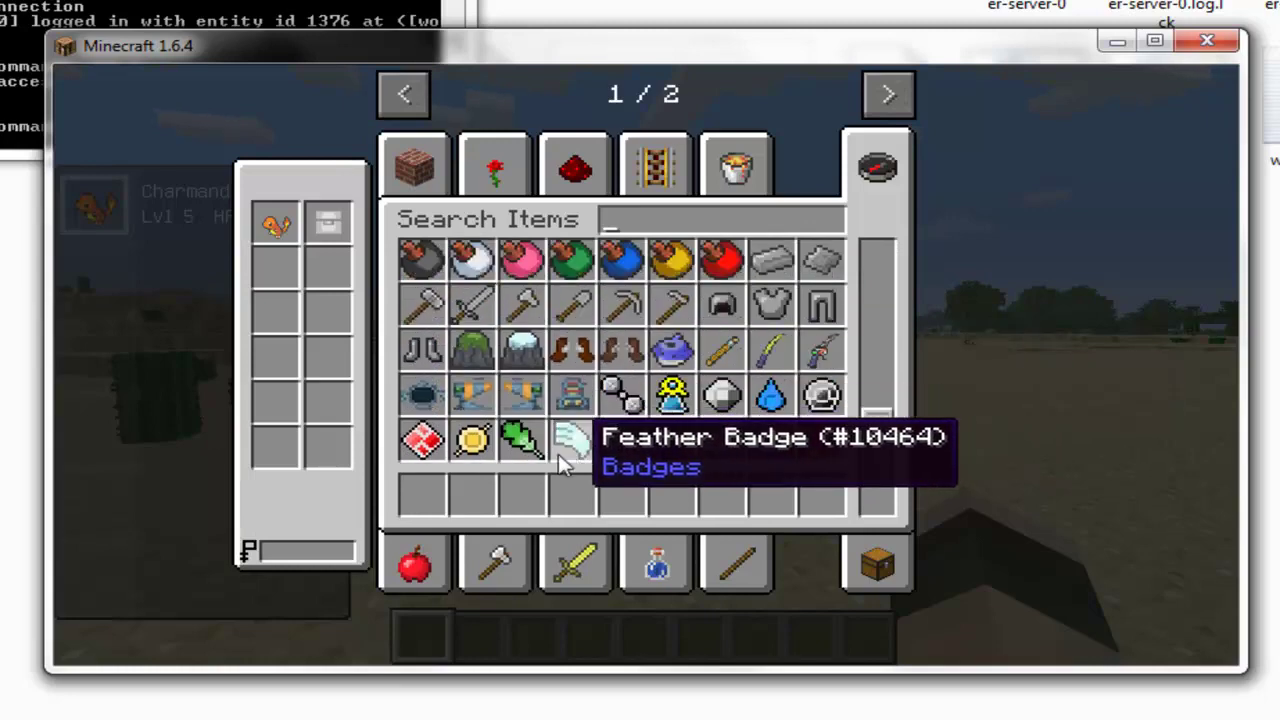
{"action": "scroll", "coordinate": [487, 350], "scroll_direction": "up", "scroll_amount": 1}
{"action": "scroll", "coordinate": [700, 360], "scroll_direction": "up", "scroll_amount": 6}
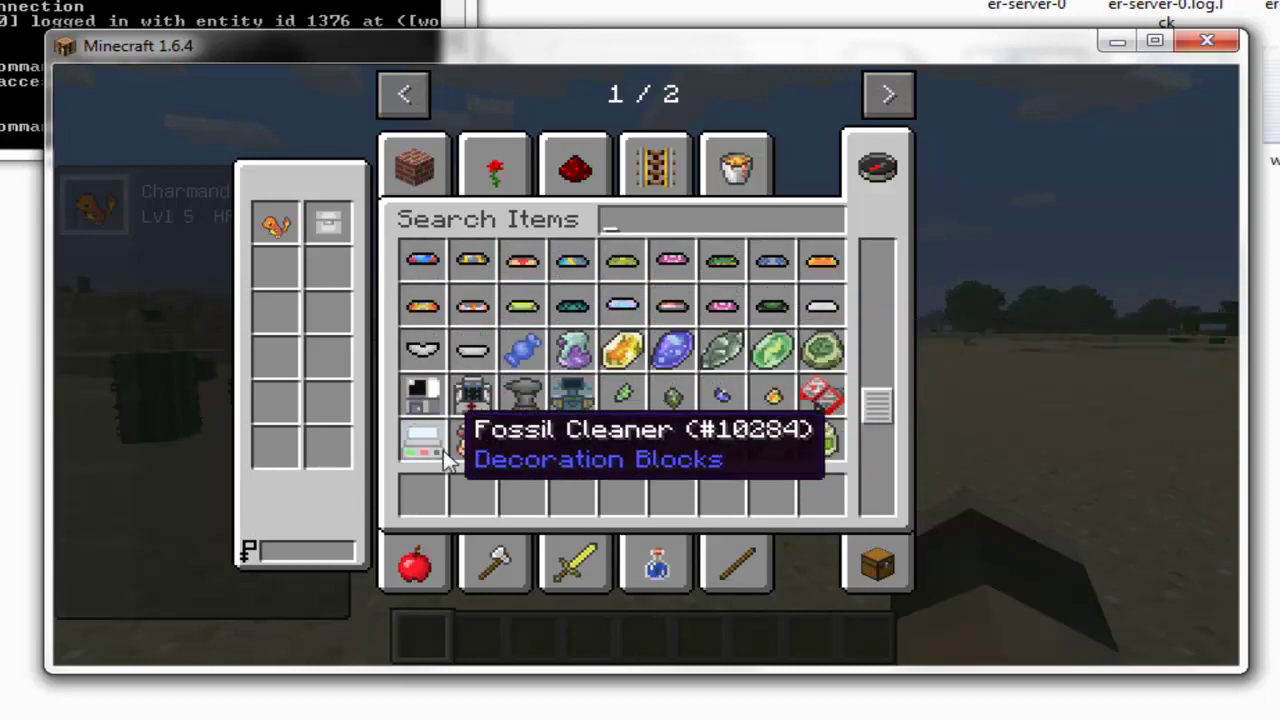
Put the healer block in the first hotbar slot and a Premier Ball in the second
{"action": "left_click", "coordinate": [472, 395]}
{"action": "left_click", "coordinate": [432, 500]}
{"action": "scroll", "coordinate": [770, 400], "scroll_direction": "up", "scroll_amount": 3}
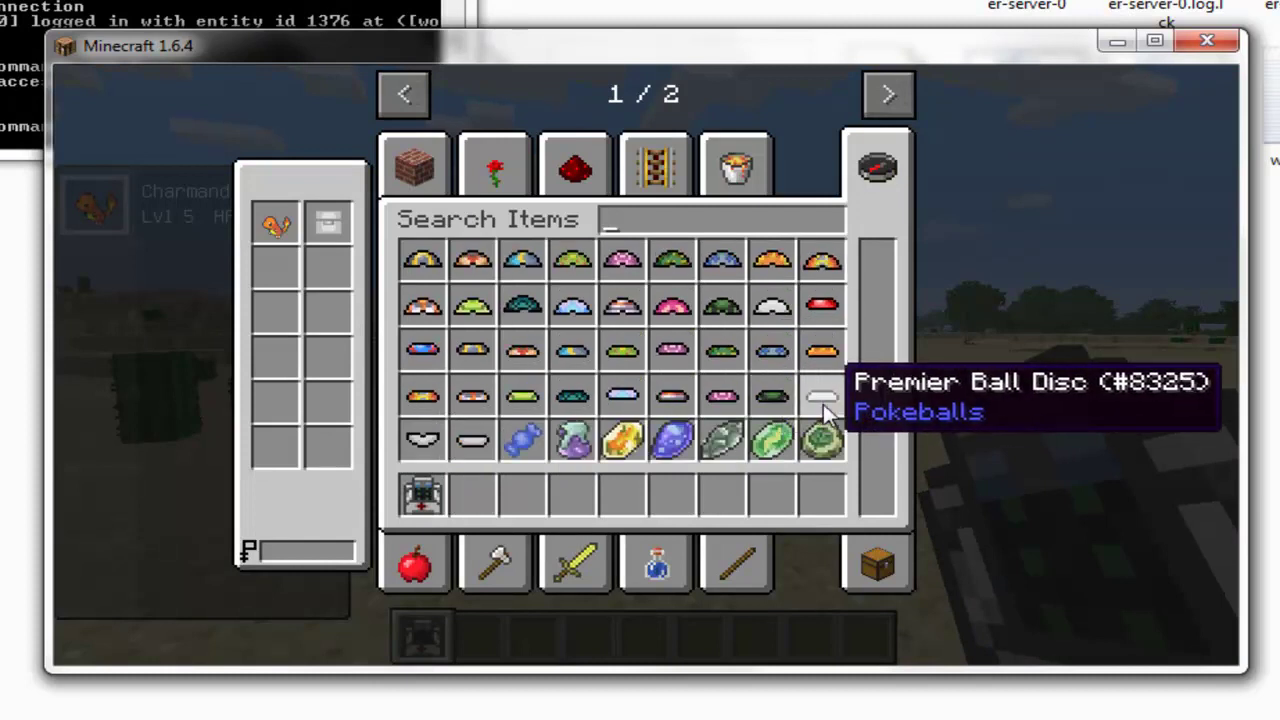
{"action": "scroll", "coordinate": [823, 405], "scroll_direction": "up", "scroll_amount": 2}
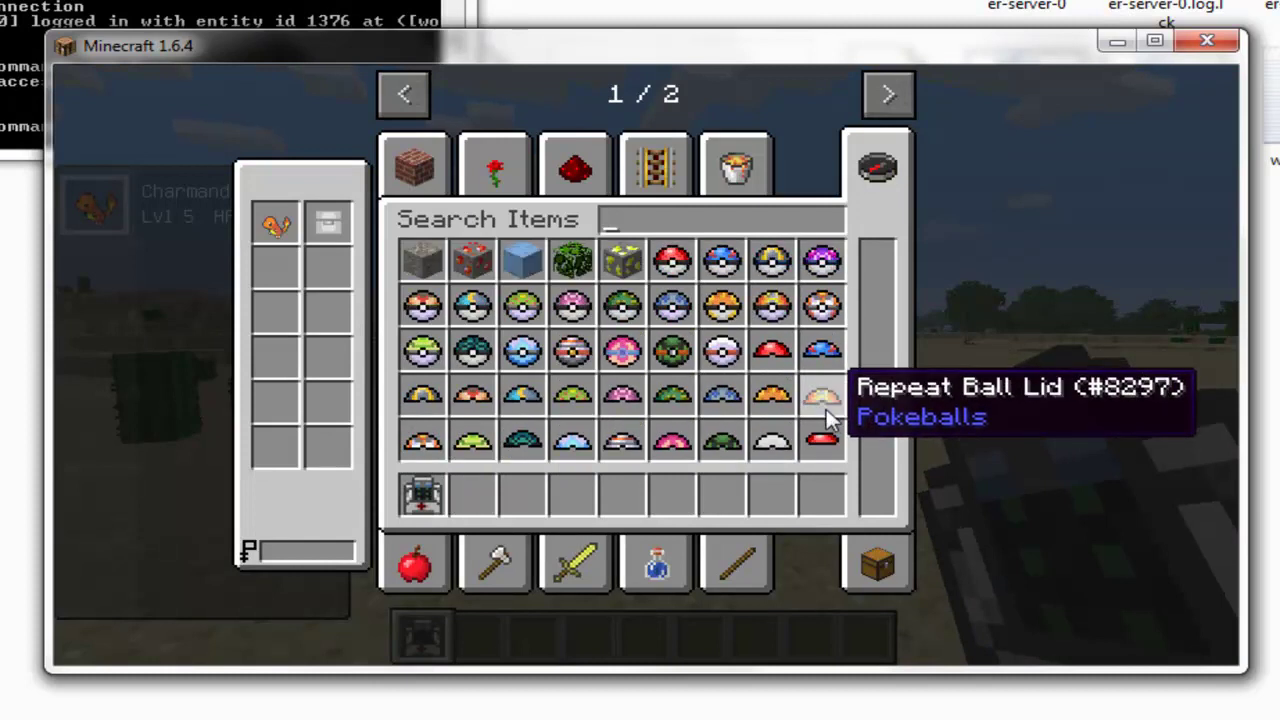
{"action": "left_click", "coordinate": [733, 360]}
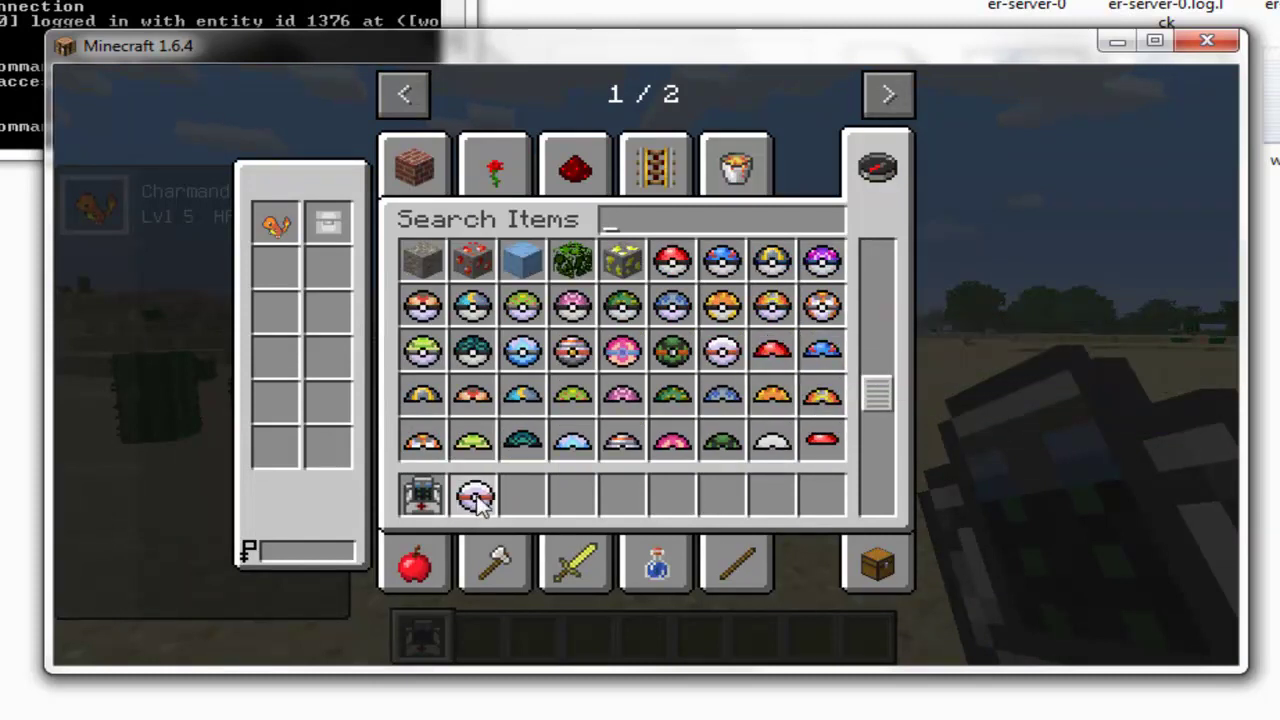
{"action": "left_click", "coordinate": [478, 500]}
Find the Forest Badge in the item list, put it in the third hotbar slot and hold it in the game
{"action": "scroll", "coordinate": [765, 340], "scroll_direction": "up", "scroll_amount": 1}
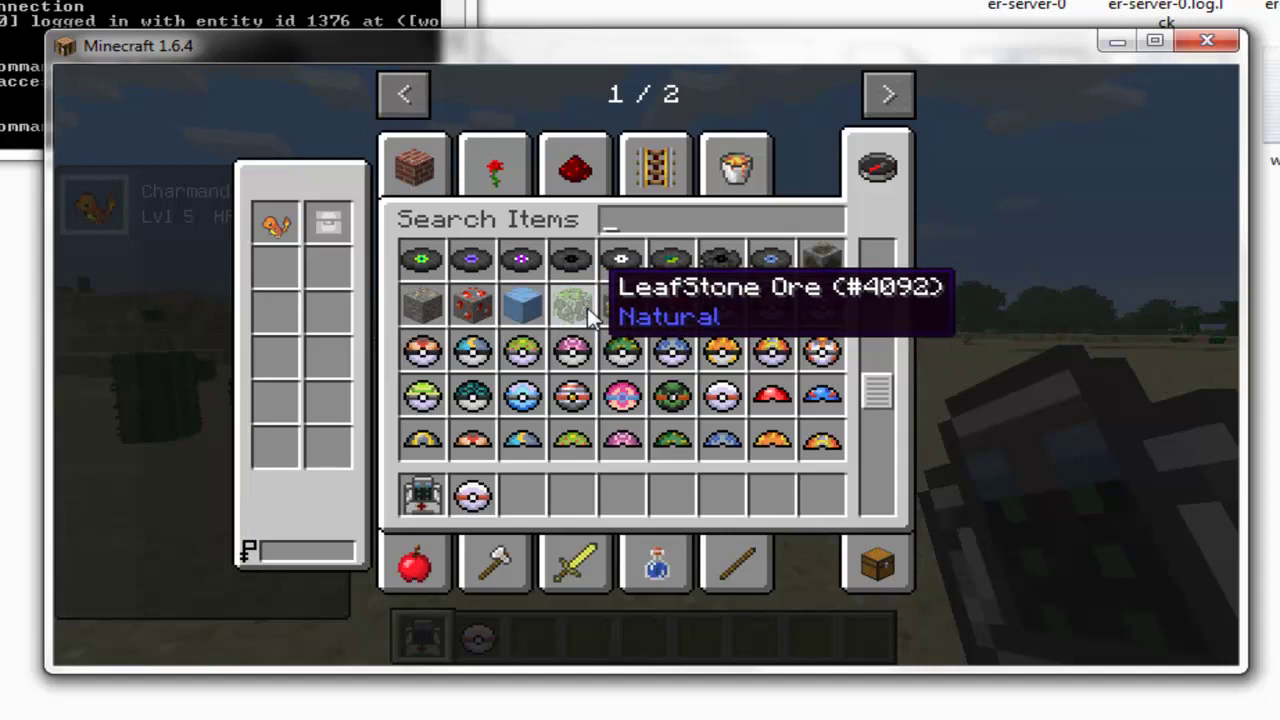
{"action": "scroll", "coordinate": [790, 370], "scroll_direction": "up", "scroll_amount": 2}
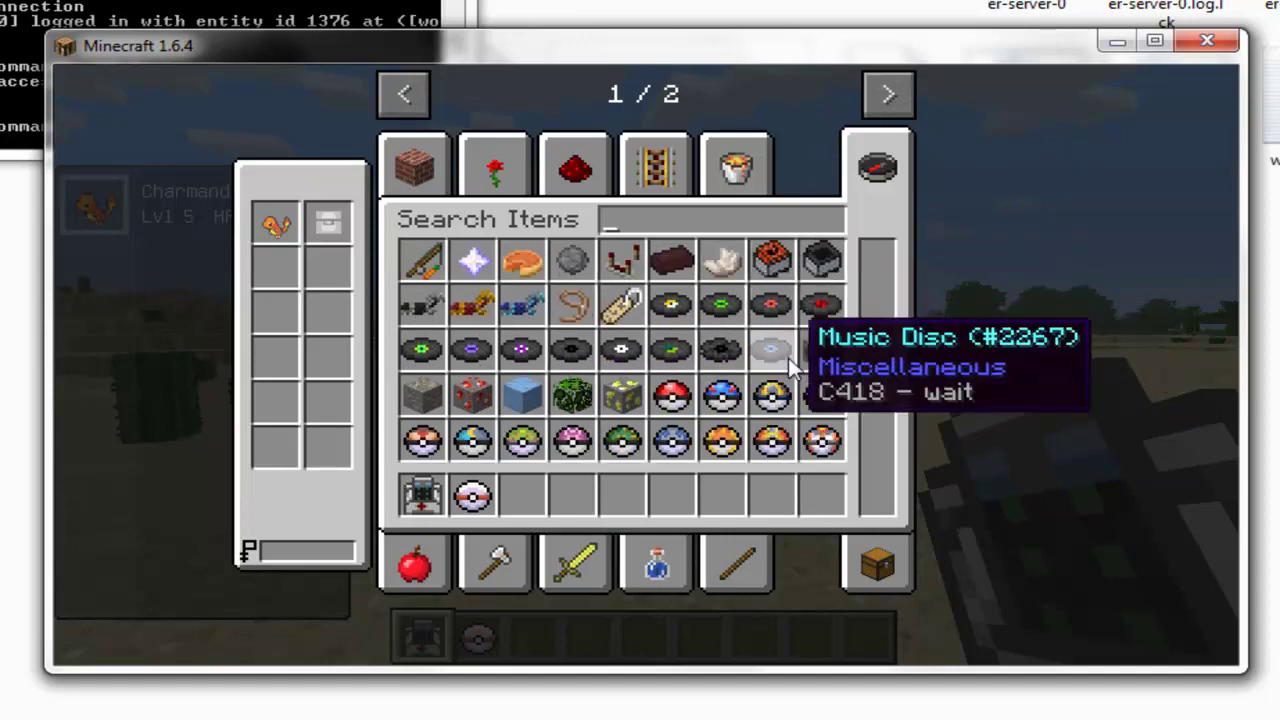
{"action": "scroll", "coordinate": [790, 370], "scroll_direction": "down", "scroll_amount": 10}
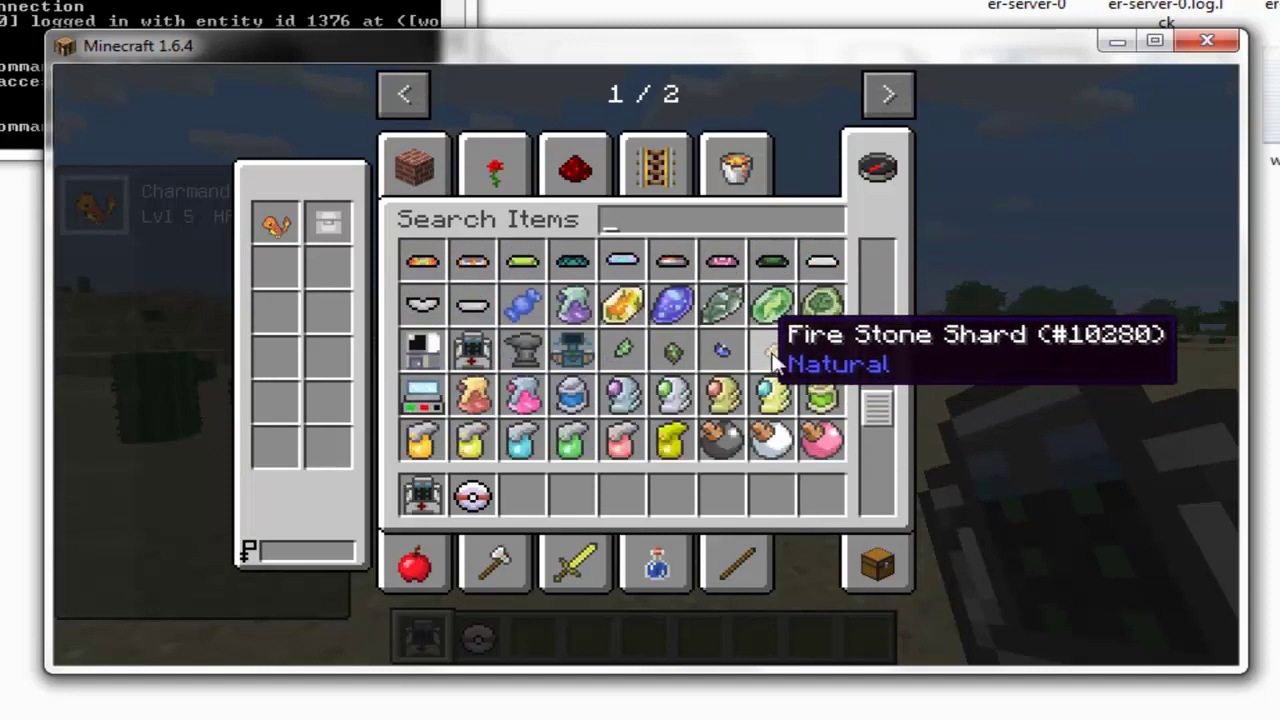
{"action": "scroll", "coordinate": [775, 360], "scroll_direction": "down", "scroll_amount": 8}
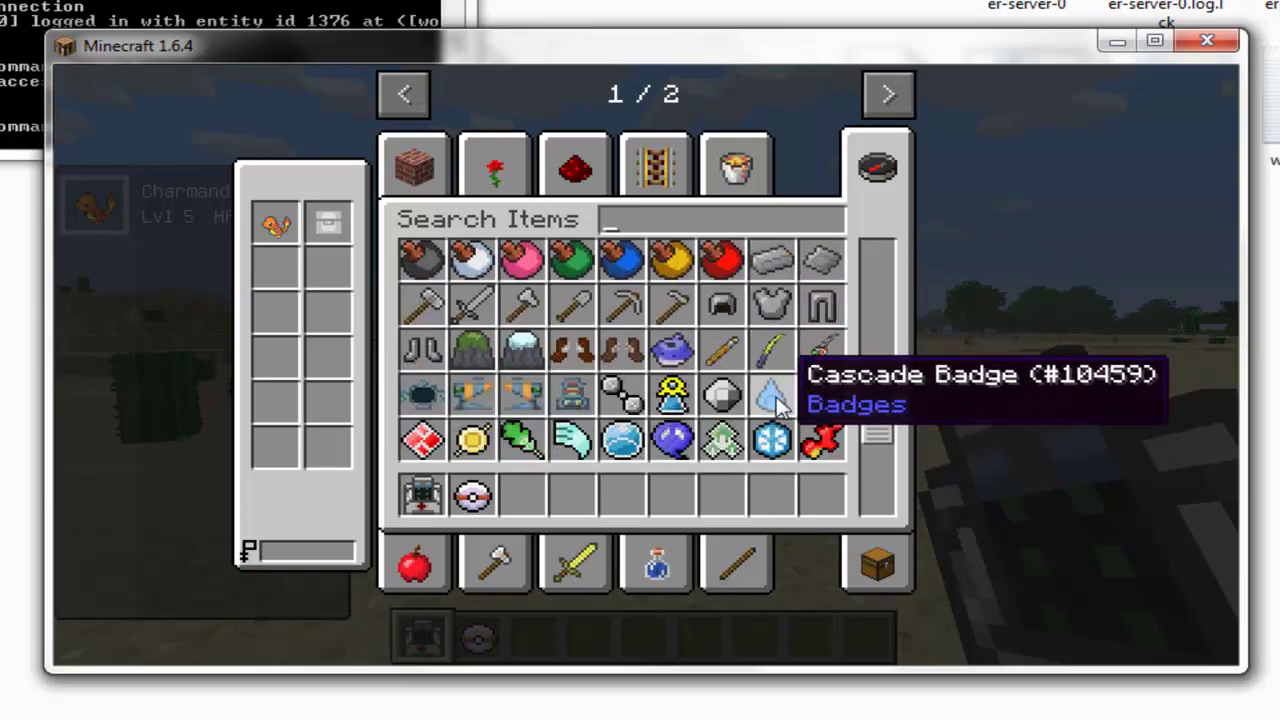
{"action": "scroll", "coordinate": [778, 398], "scroll_direction": "down", "scroll_amount": 1}
{"action": "left_click", "coordinate": [722, 395]}
{"action": "left_click", "coordinate": [525, 495]}
{"action": "key", "text": "Escape"}
{"action": "scroll", "coordinate": [645, 366], "scroll_direction": "down", "scroll_amount": 2}
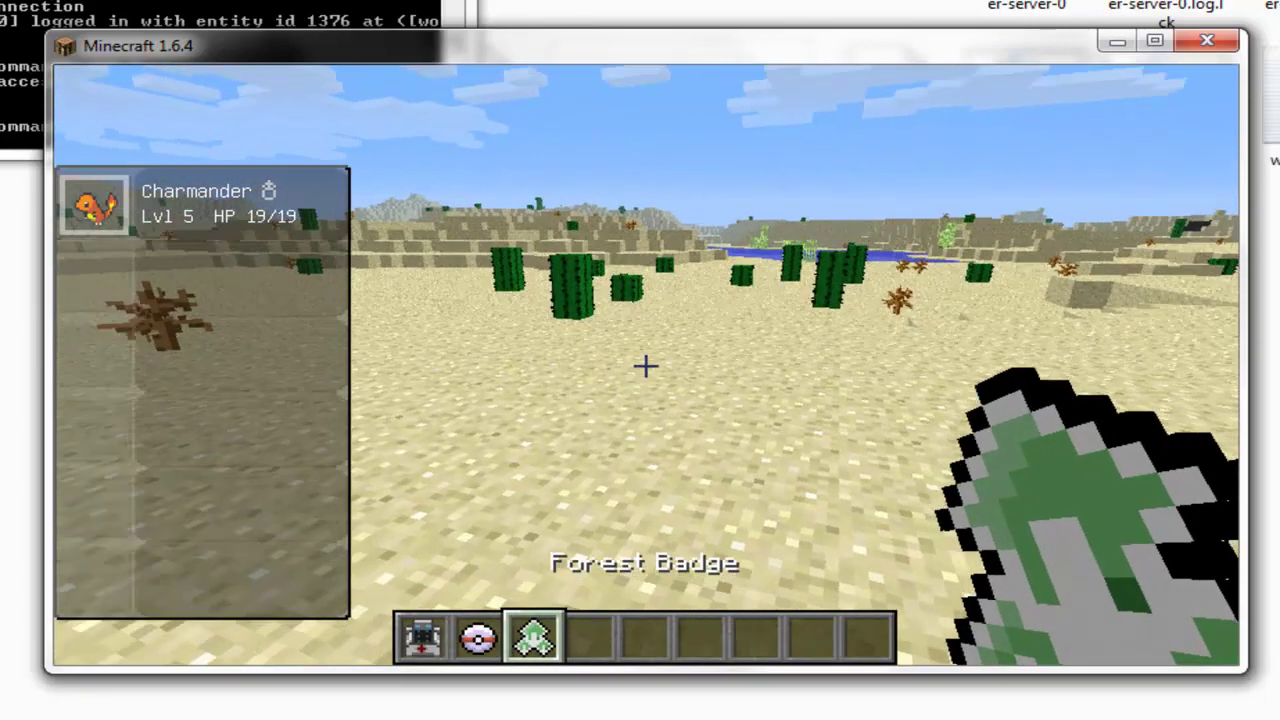
{"action": "key", "text": "e"}
{"action": "key", "text": "Escape"}
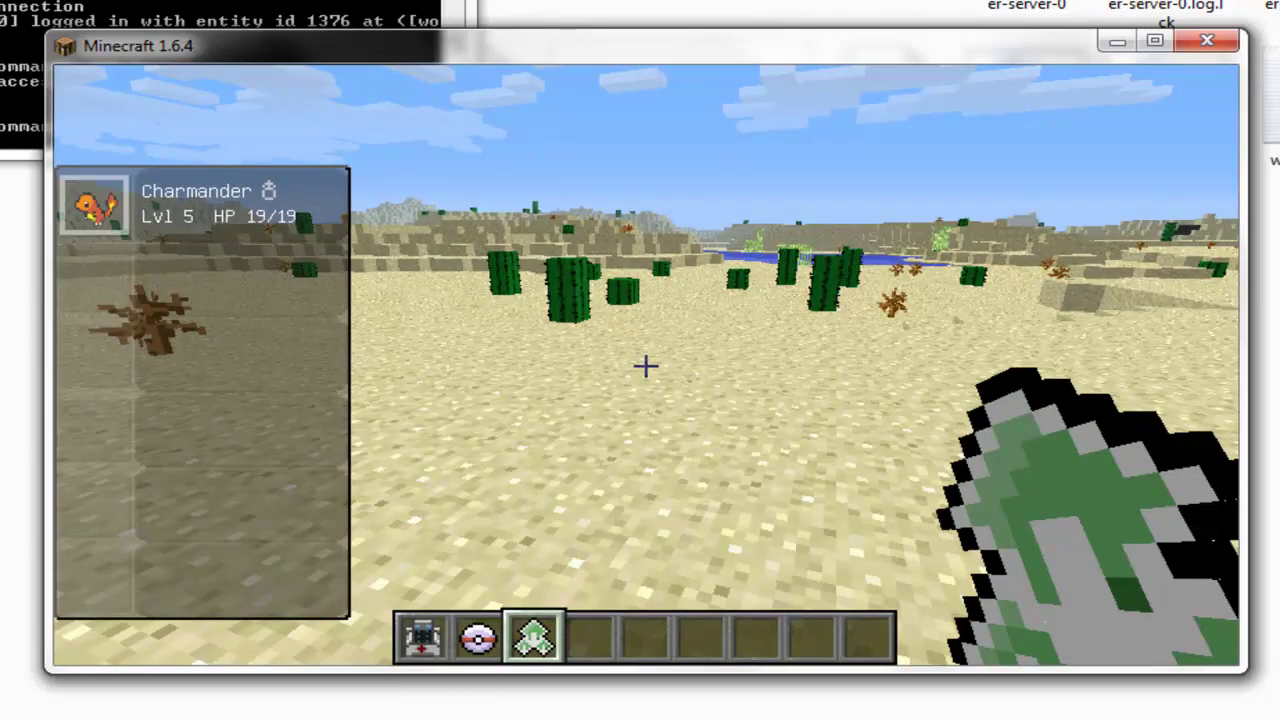
{"action": "key", "text": "q"}
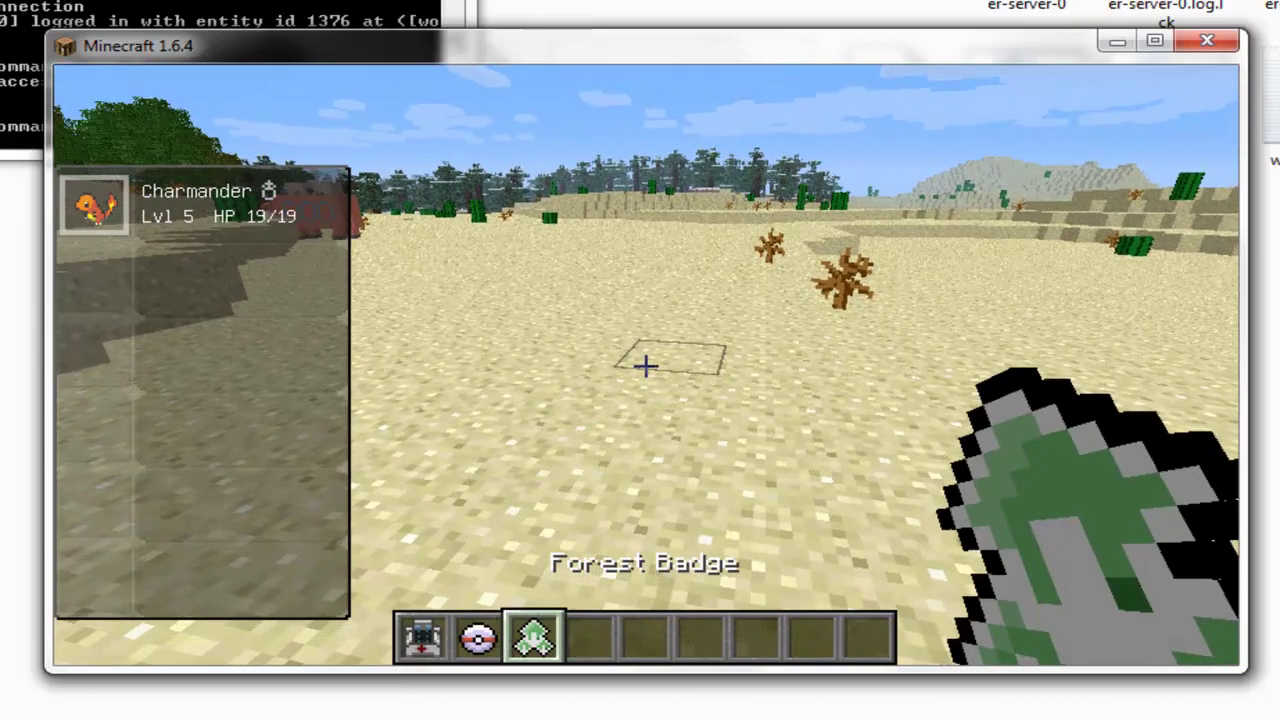
Switch back to survival mode with the command /gm 0
{"action": "key", "text": "slash"}
{"action": "type", "text": "gm 0"}
{"action": "key", "text": "Return"}
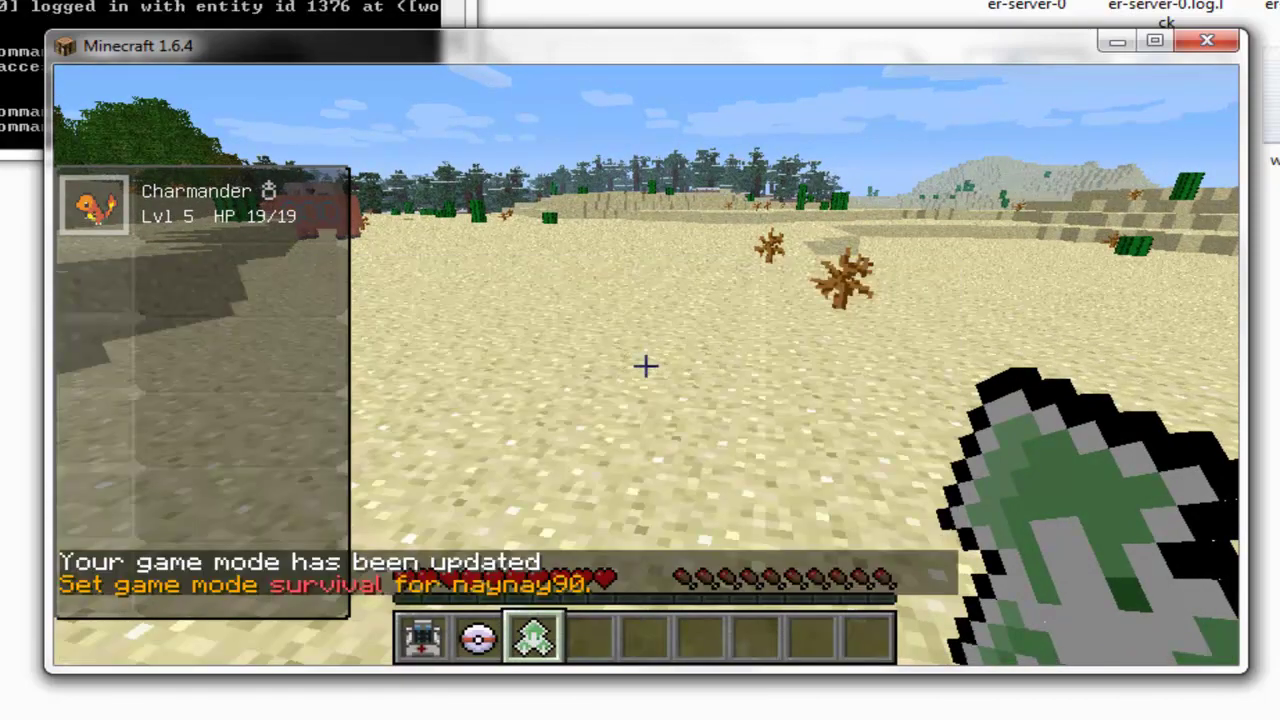
Place the healer block on the sand and use it to heal Charmander
{"action": "key", "text": "1"}
{"action": "right_click", "coordinate": [645, 366]}
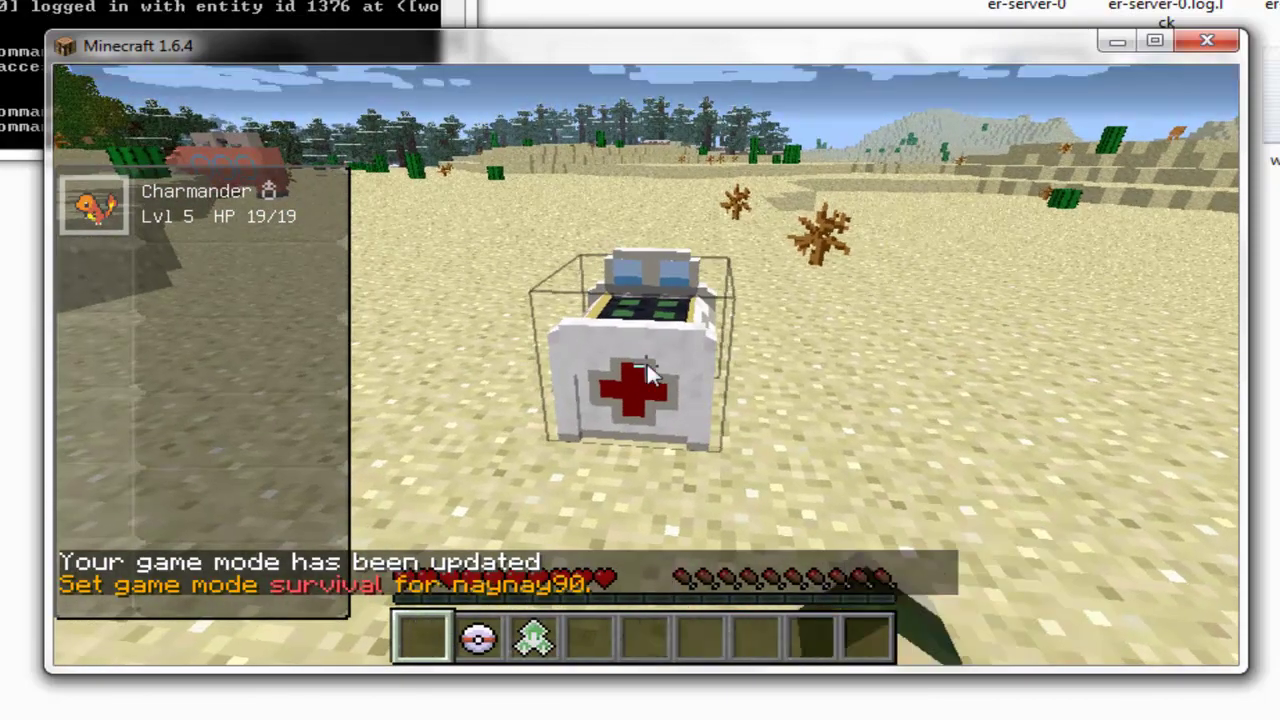
{"action": "right_click", "coordinate": [645, 366]}
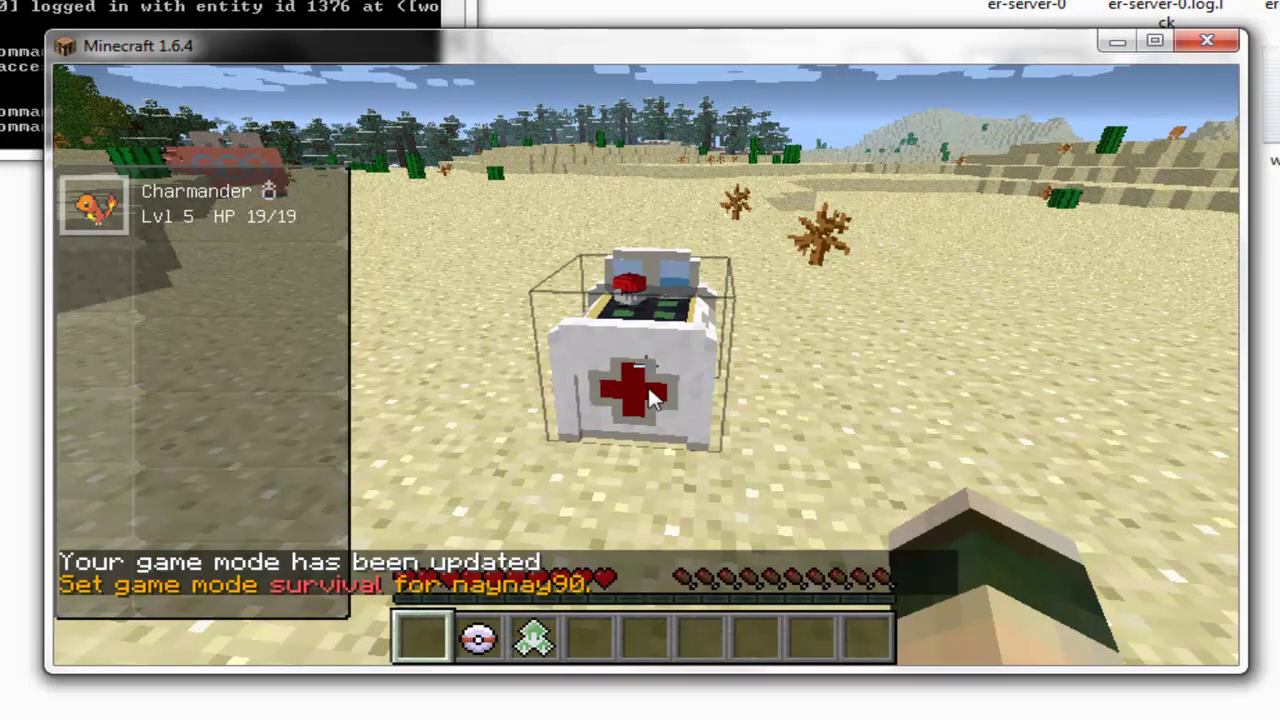
{"action": "left_click", "coordinate": [552, 391]}
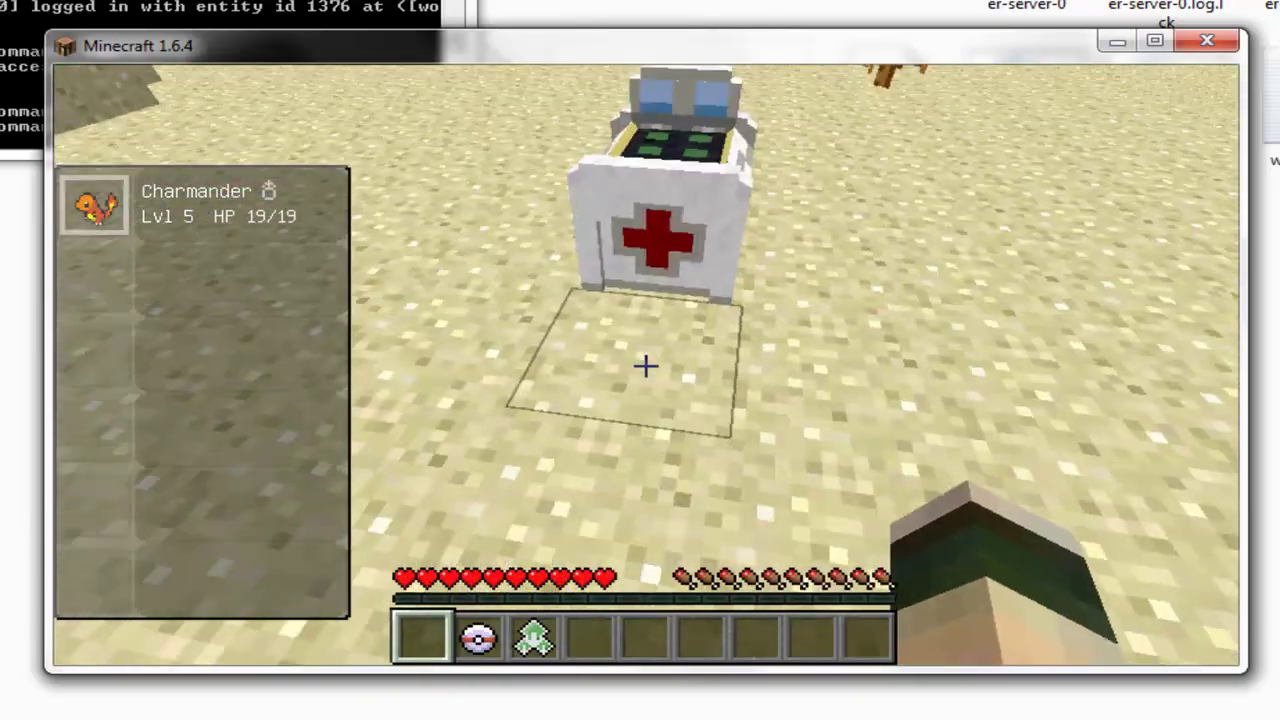
Equip the Premier Ball, walk to the wild Sandslash and throw the ball at it
{"action": "key", "text": "2"}
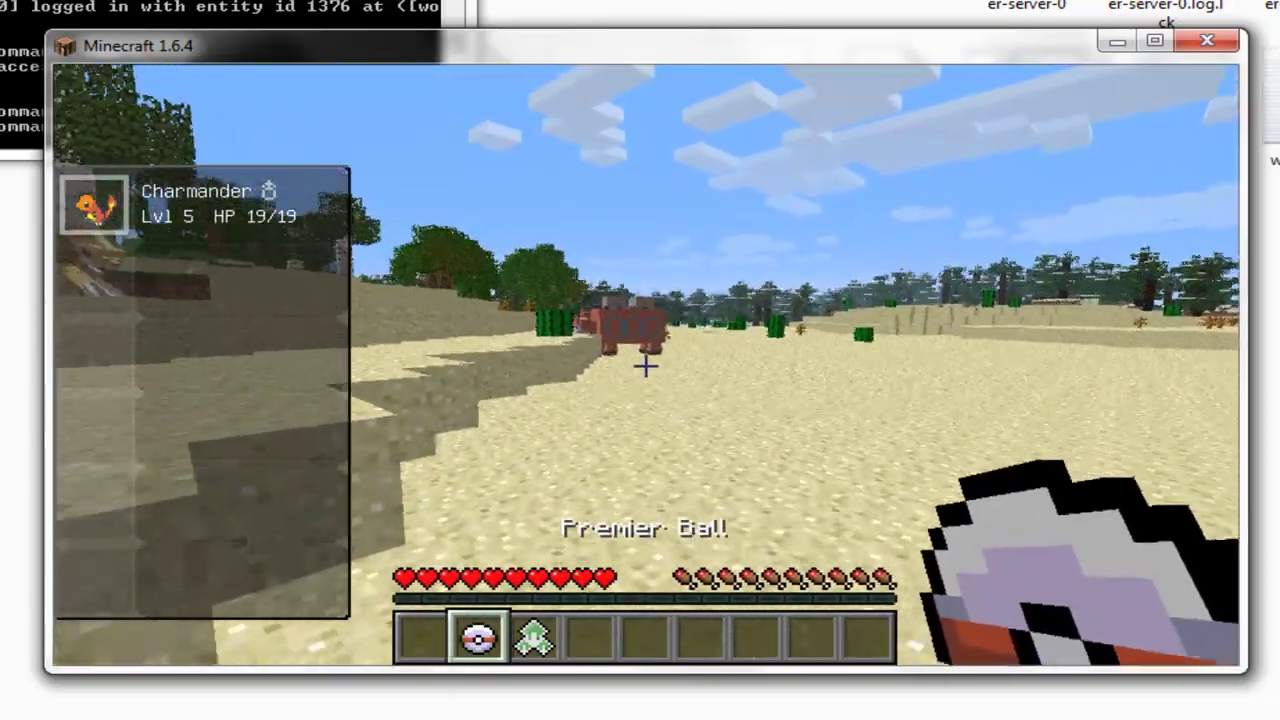
{"action": "key", "text": "w"}
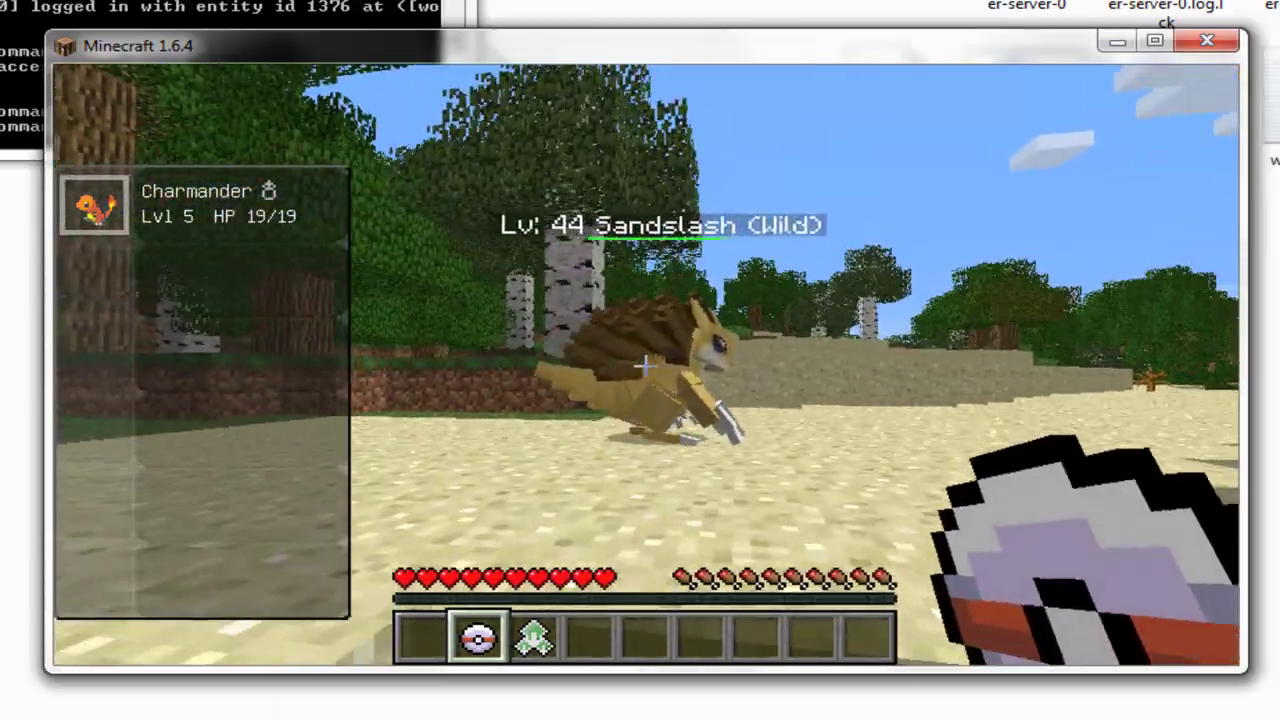
{"action": "right_click", "coordinate": [645, 366]}
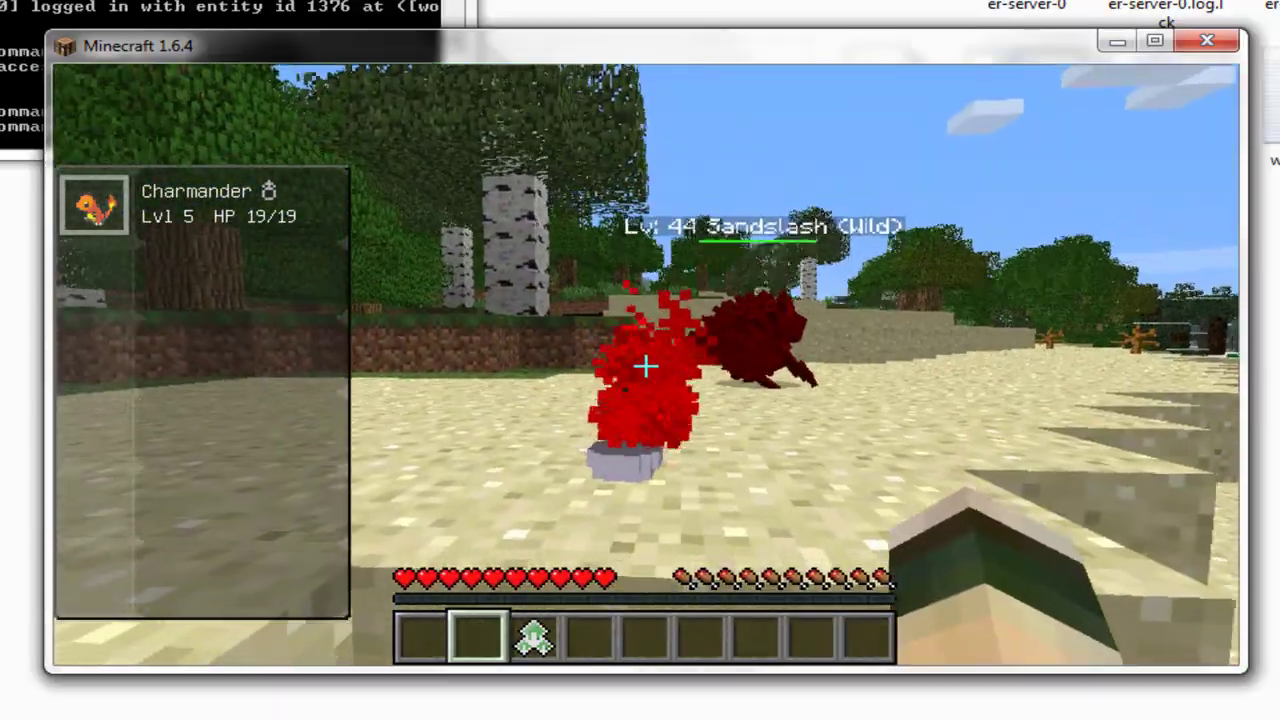
{"action": "key", "text": "s"}
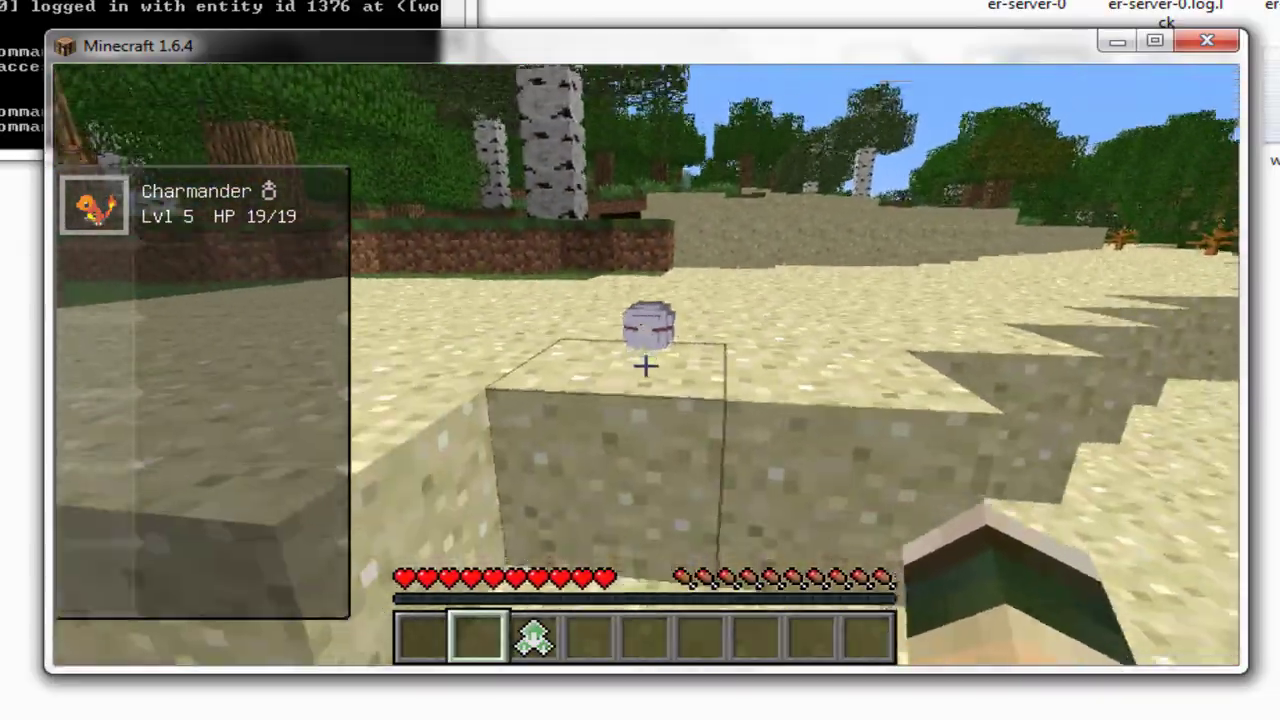